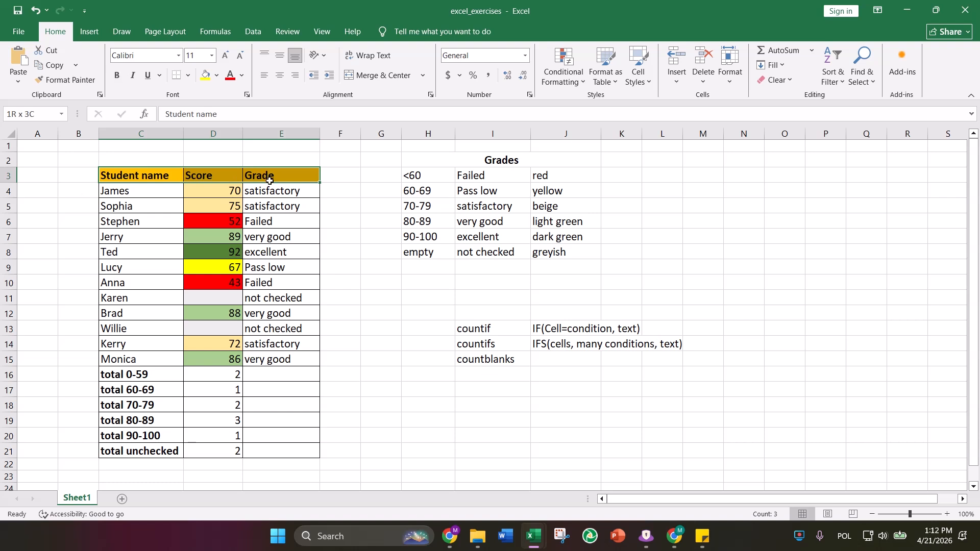
Examine the student table's Score and Grade columns and the total rows below them.
left_click_drag(270, 181, 272, 357)
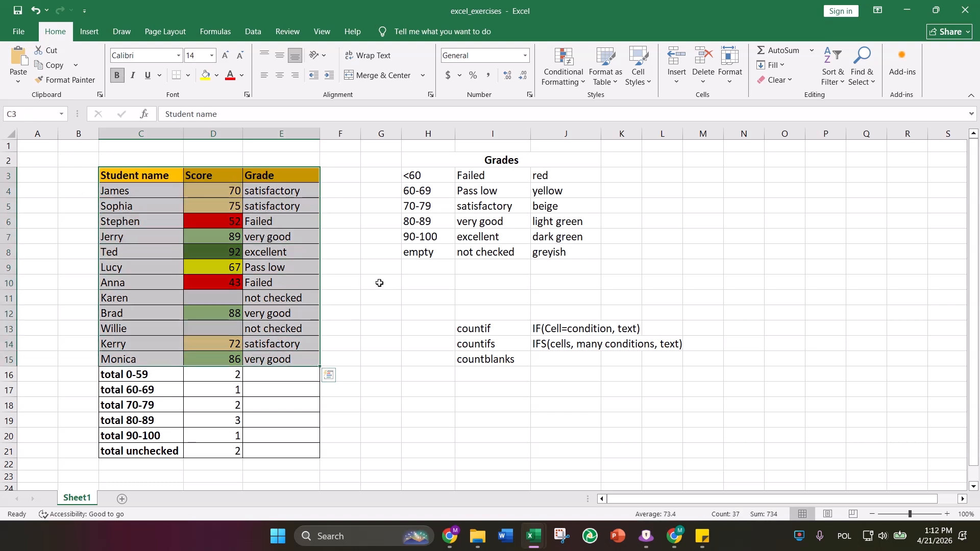
left_click(356, 273)
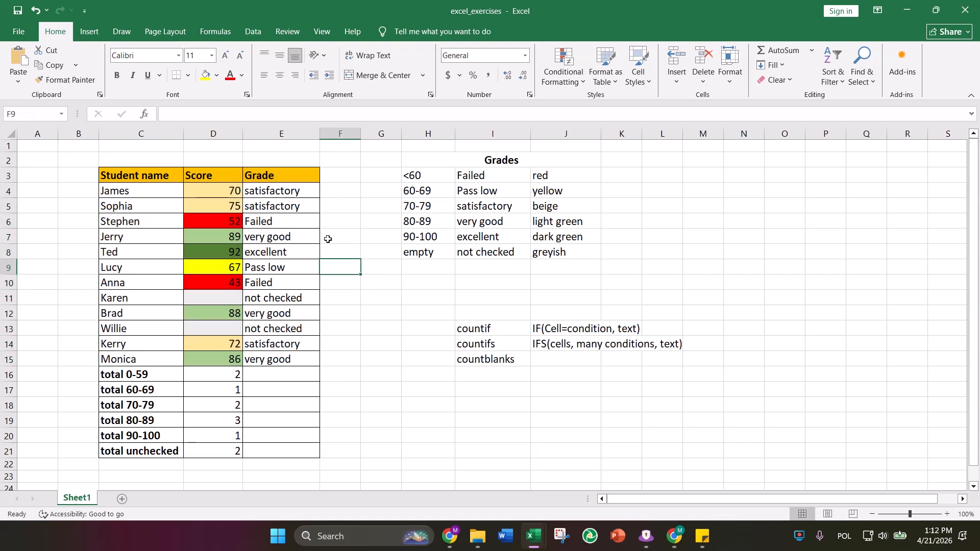
left_click_drag(291, 195, 306, 360)
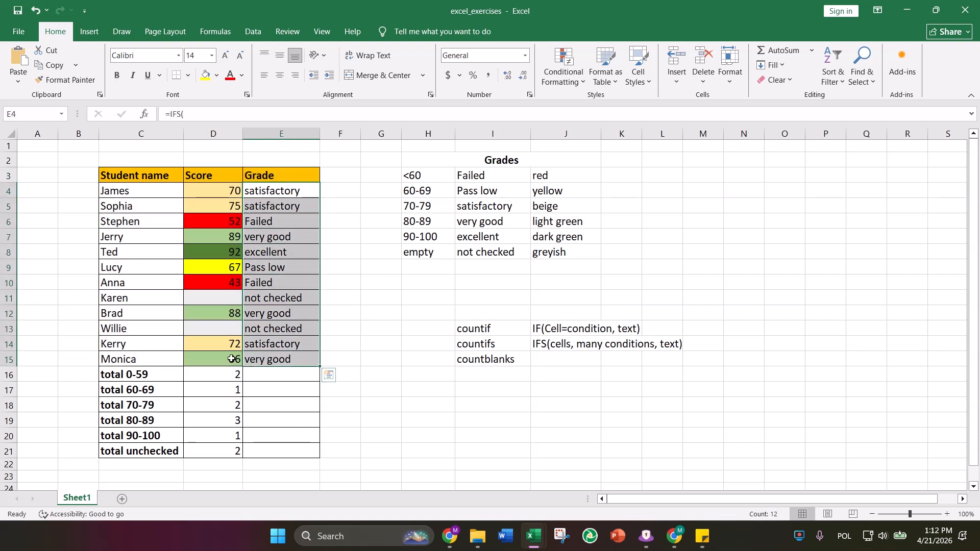
left_click_drag(210, 193, 224, 360)
left_click(146, 374)
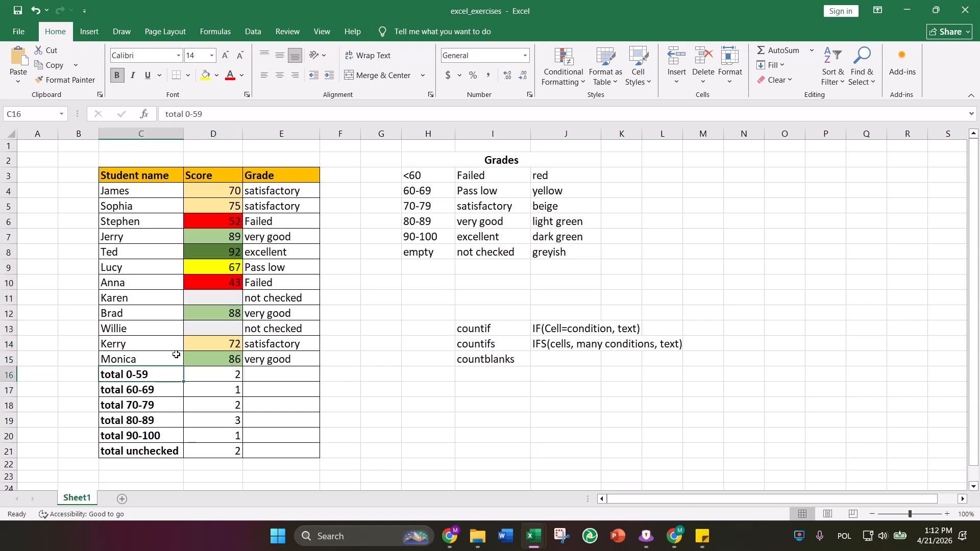
left_click(374, 278)
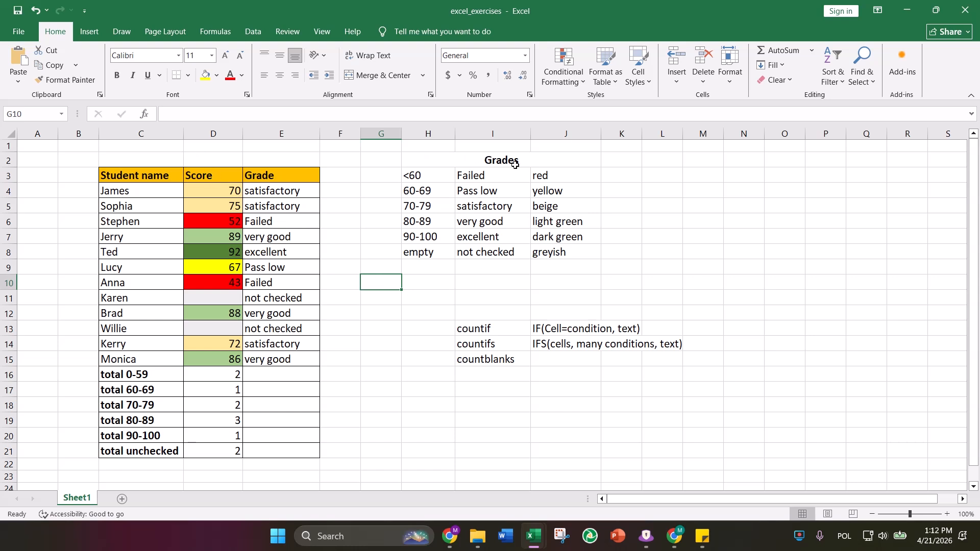
Examine the Grades key's score ranges, grade names and colours, comparing them with the coloured scores in the student table.
left_click_drag(431, 159, 539, 252)
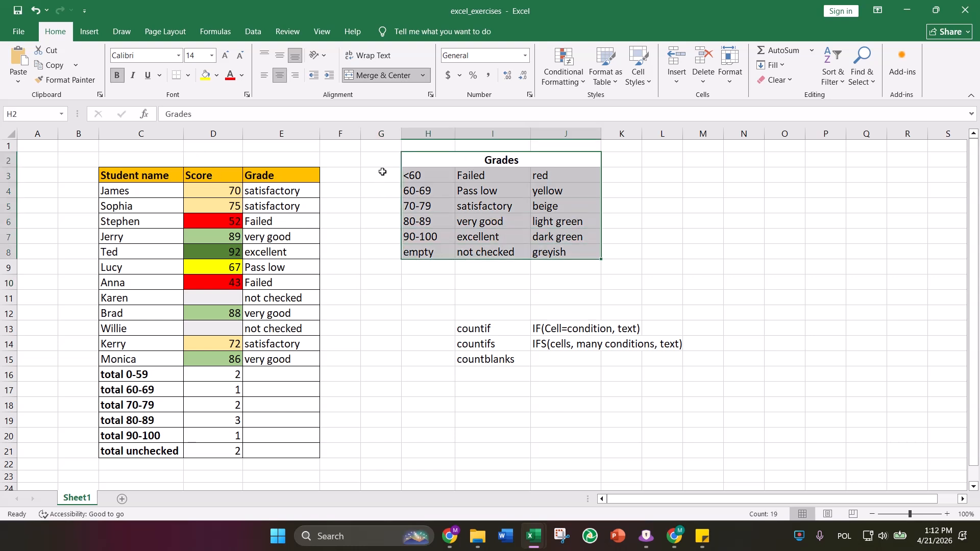
left_click(431, 175)
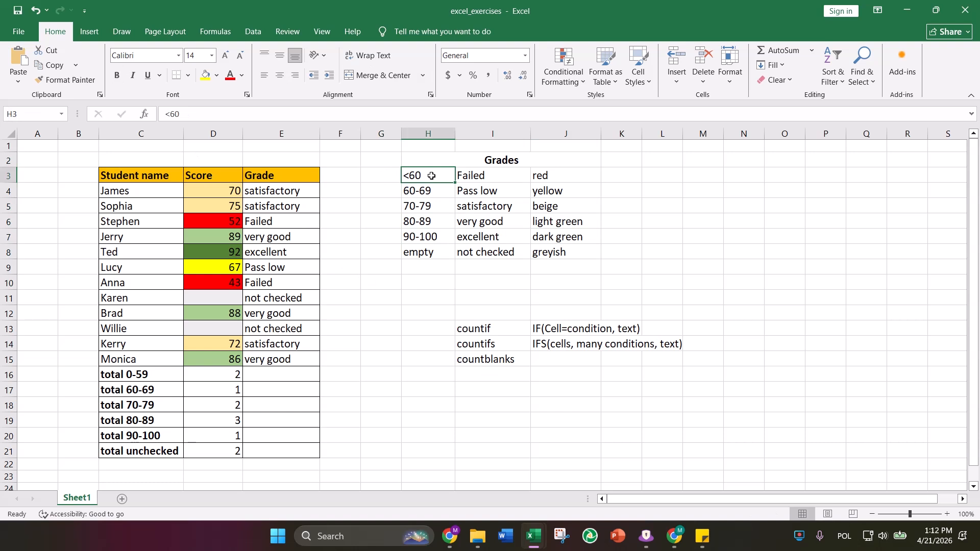
left_click(505, 180)
left_click(550, 175)
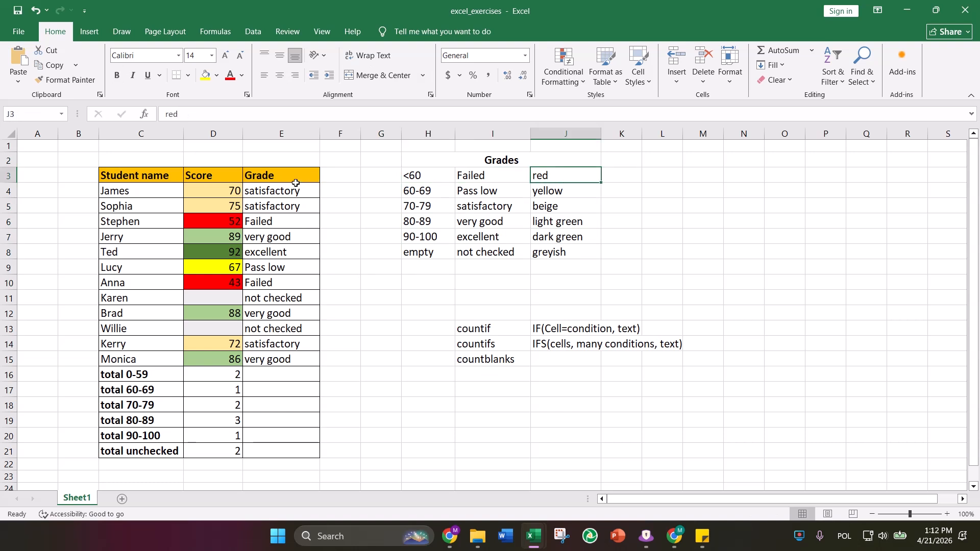
left_click(232, 187)
left_click(229, 204)
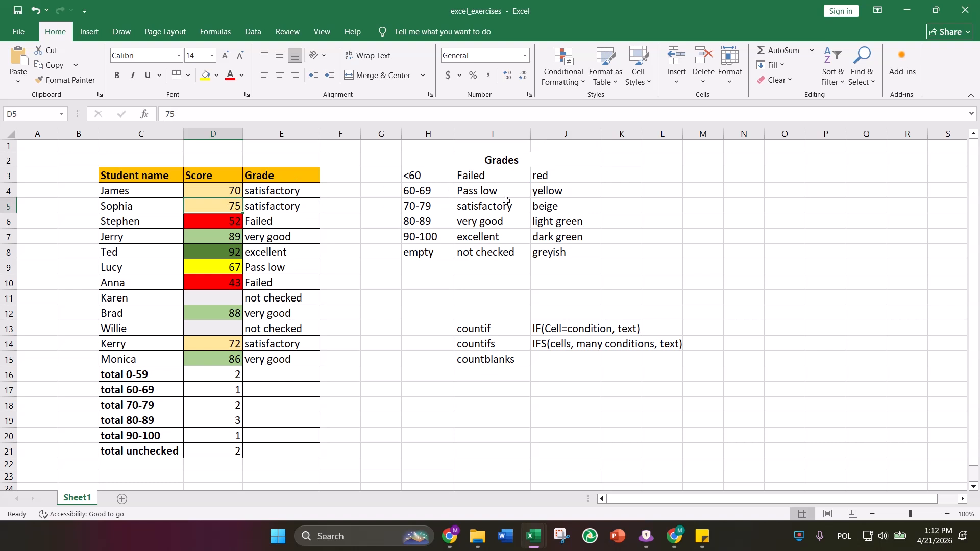
left_click_drag(435, 162, 444, 245)
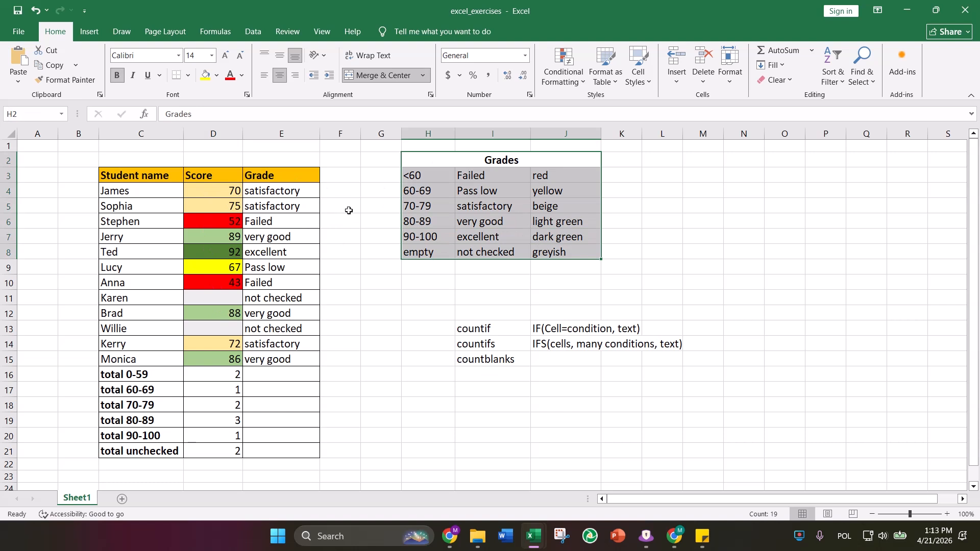
left_click(363, 225)
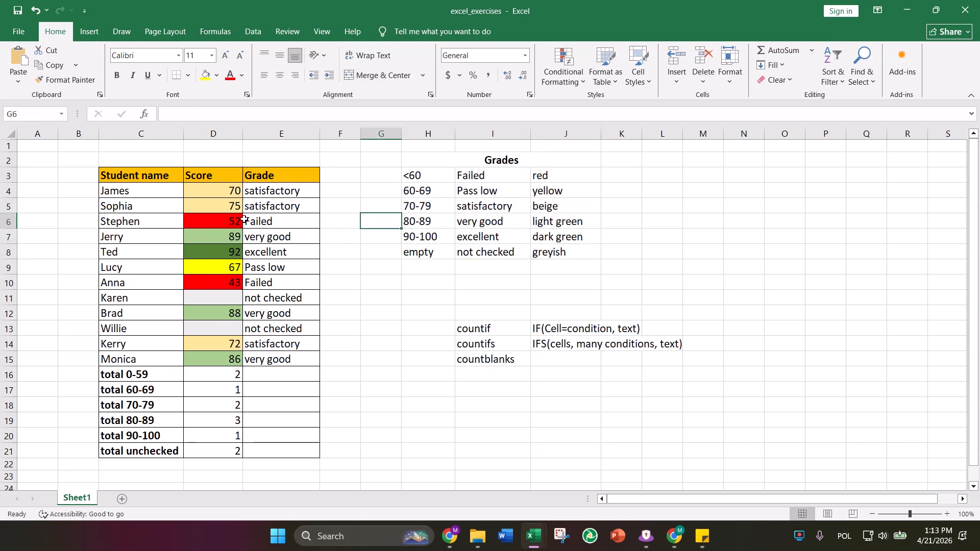
Clear the conditional formatting rules from the entire sheet to remove the score colours.
left_click_drag(213, 189, 210, 360)
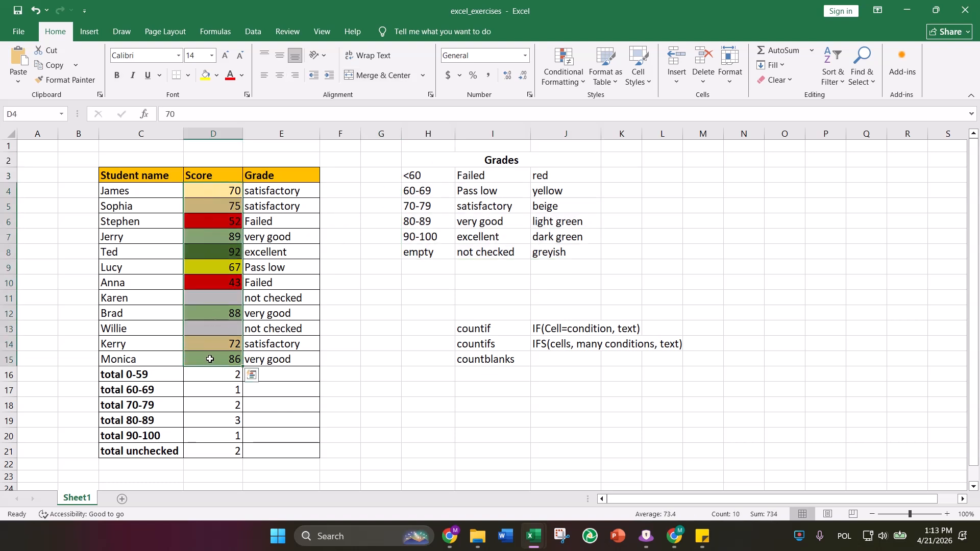
left_click(580, 82)
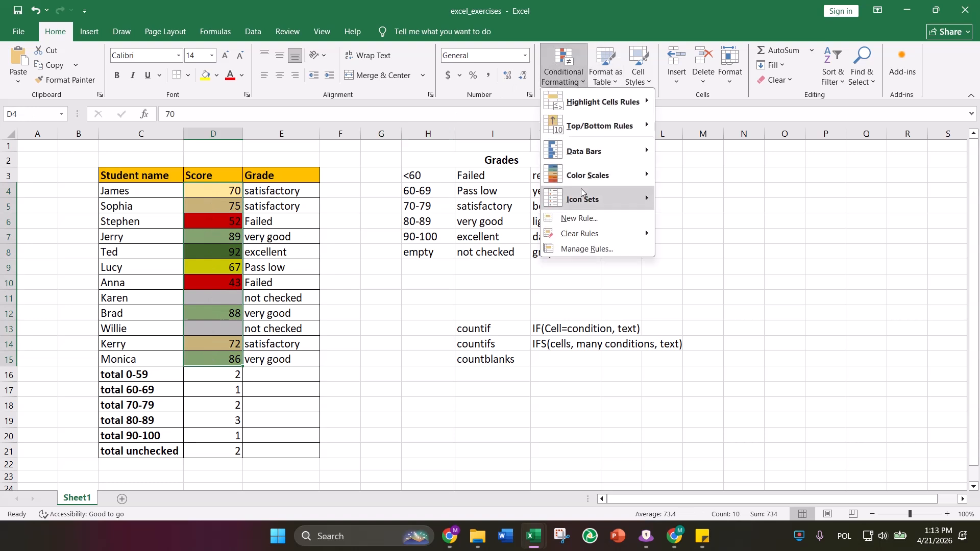
mouse_move(581, 236)
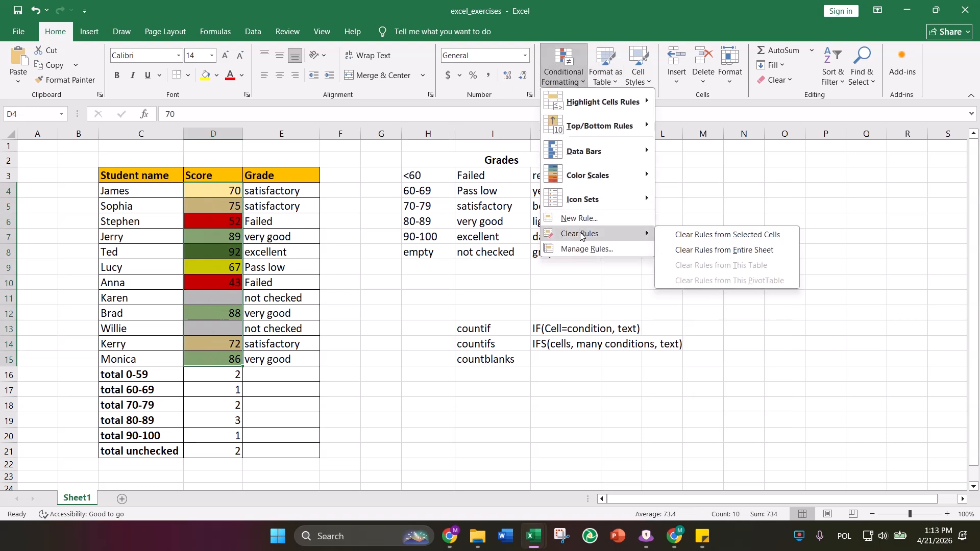
left_click(716, 250)
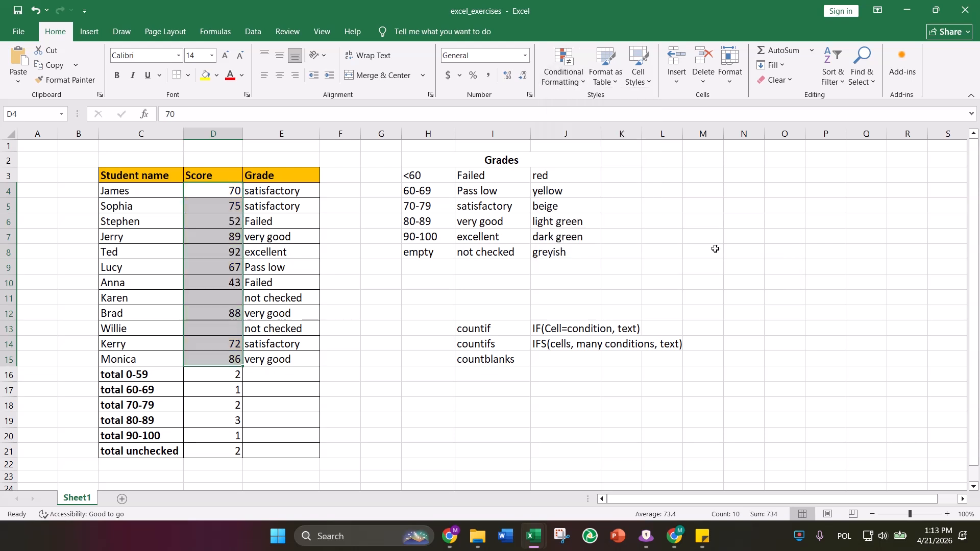
left_click(374, 263)
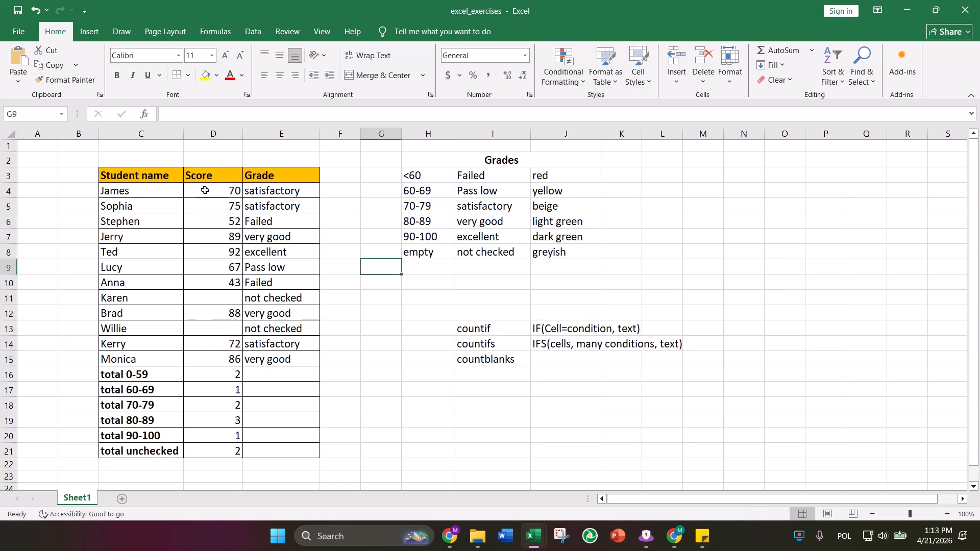
left_click_drag(203, 190, 194, 360)
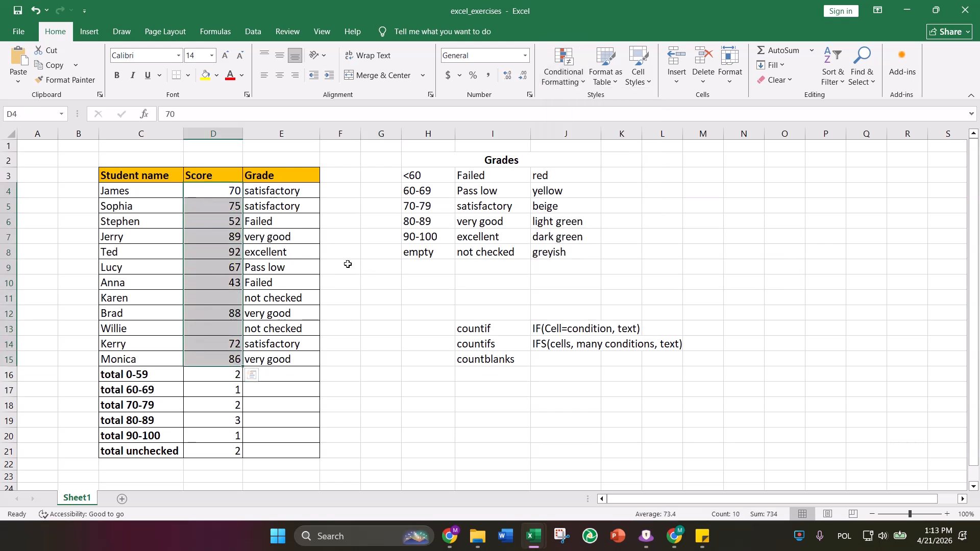
left_click(380, 283)
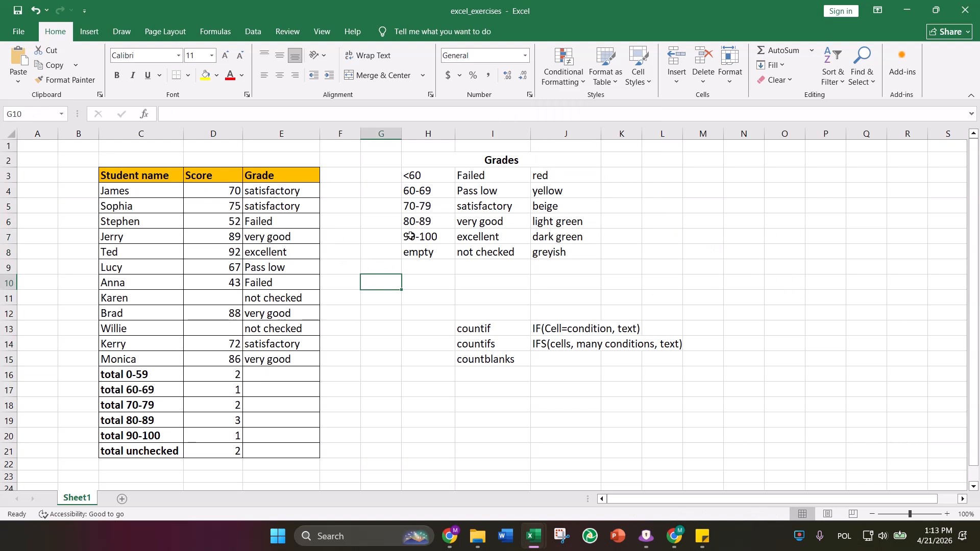
left_click(388, 236)
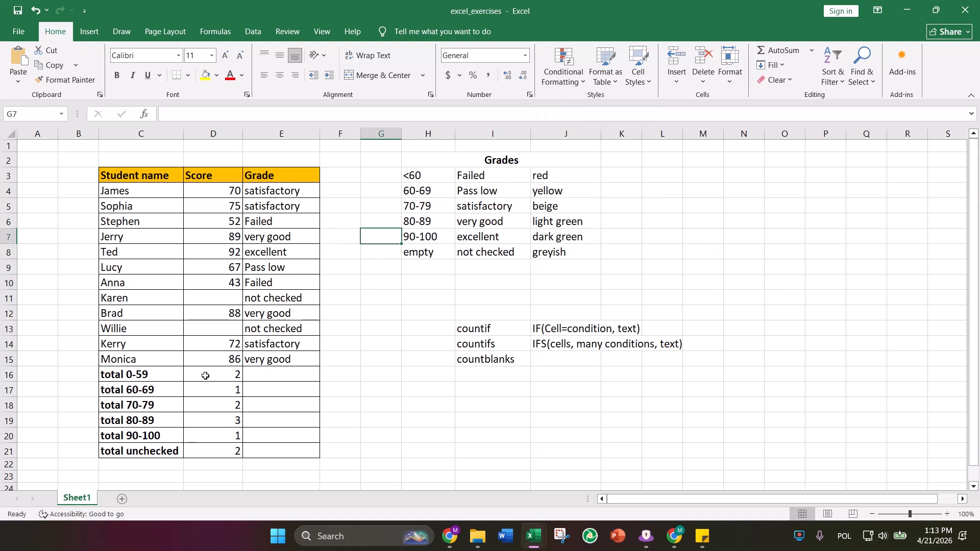
Delete the count formulas for all score-range totals and the unchecked total in D16:D21.
left_click_drag(211, 375, 213, 453)
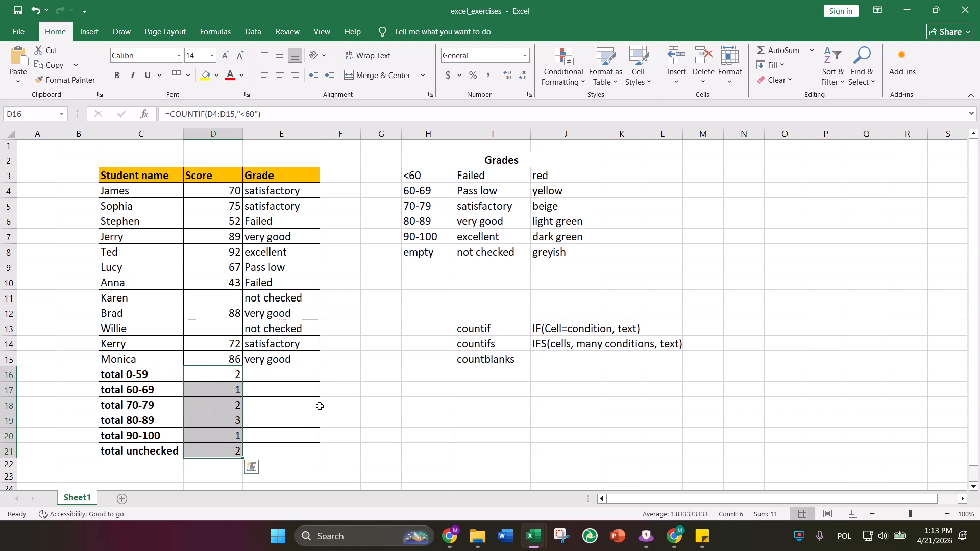
key("Delete")
left_click(199, 373)
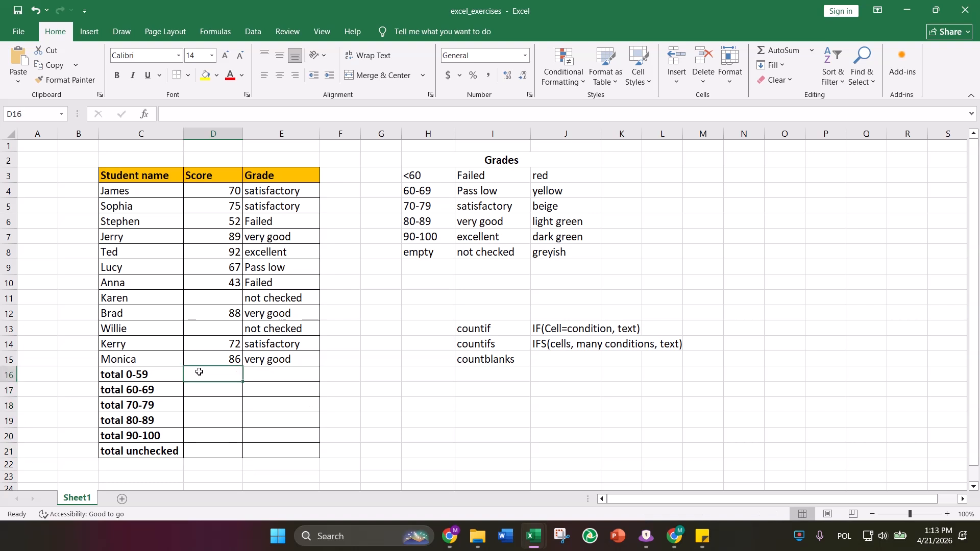
left_click(429, 437)
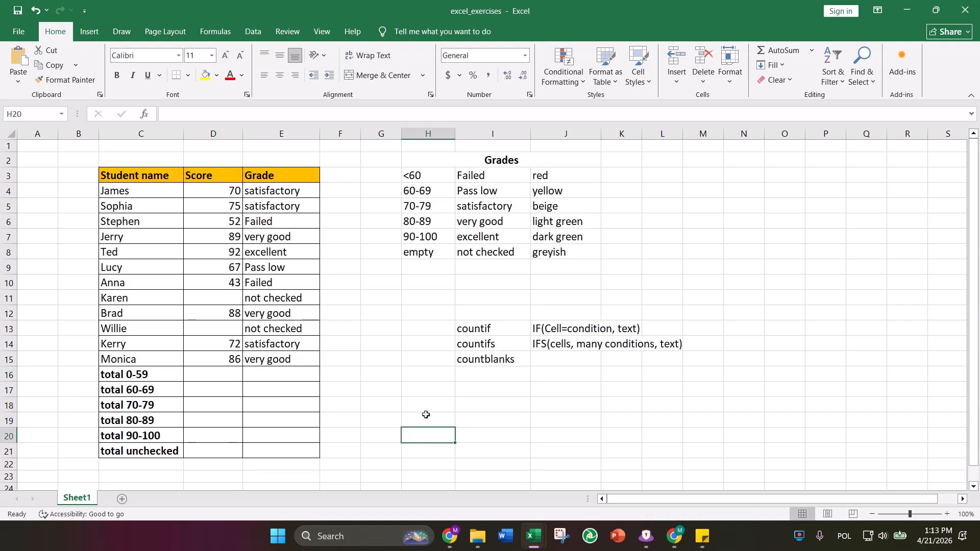
Delete the contents of the Grade column for all students in E4:E15.
left_click_drag(268, 191, 268, 236)
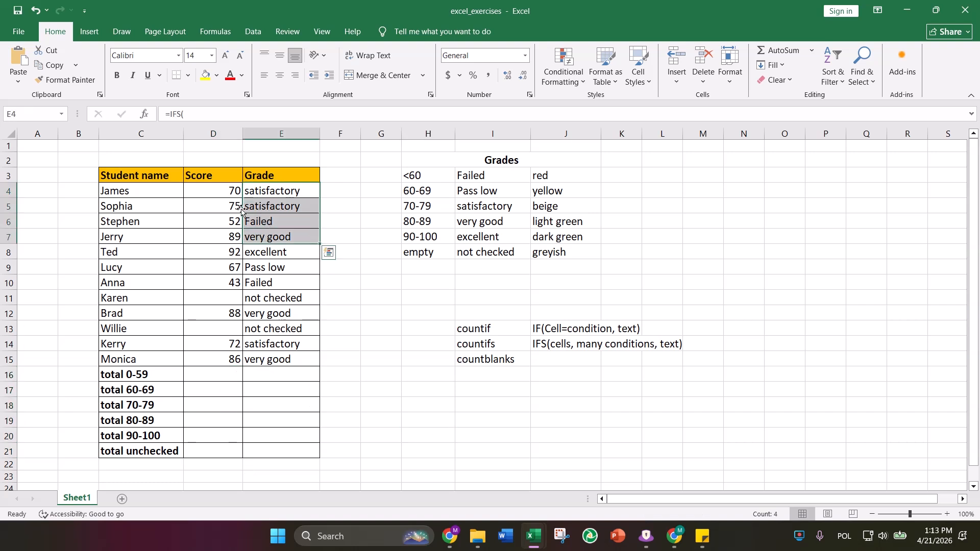
left_click(263, 192)
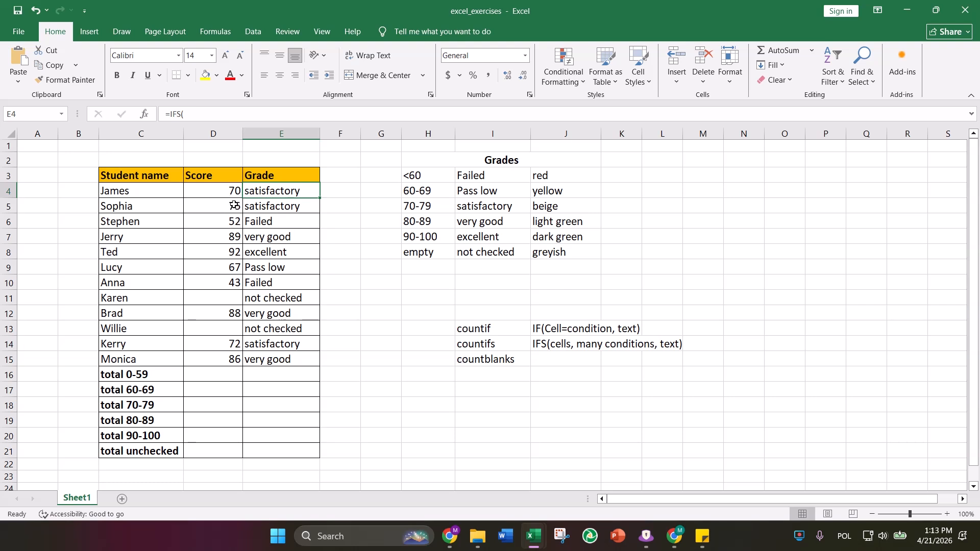
left_click(264, 255)
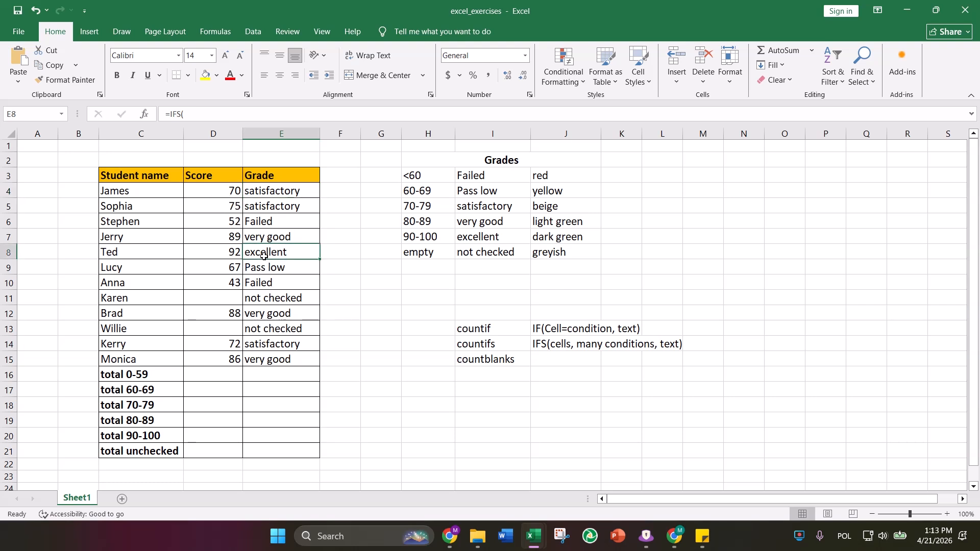
left_click(257, 285)
left_click(260, 268)
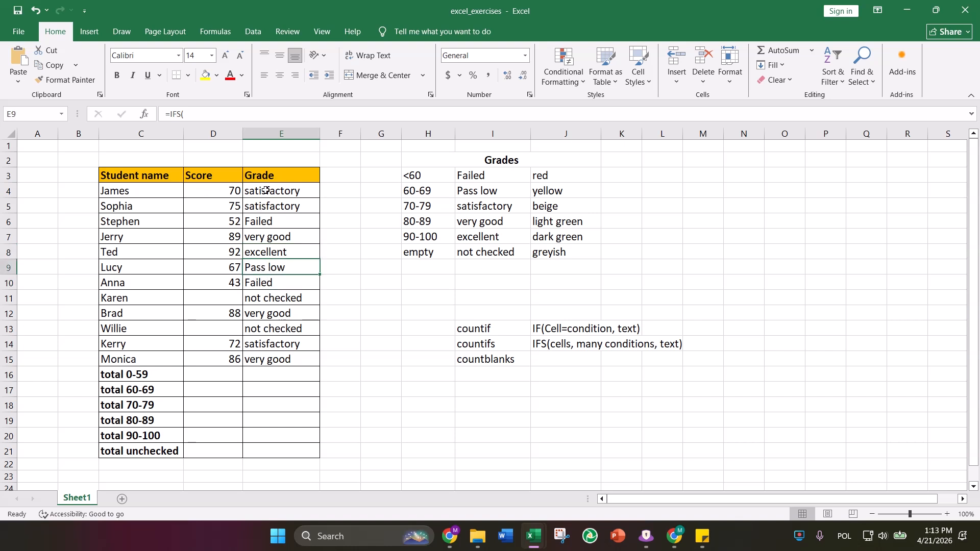
left_click_drag(266, 189, 270, 359)
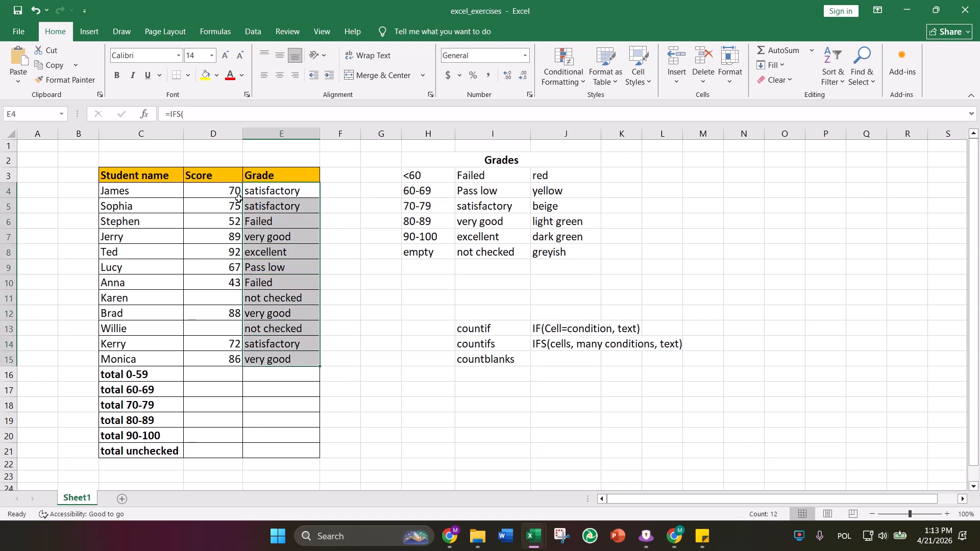
key("Delete")
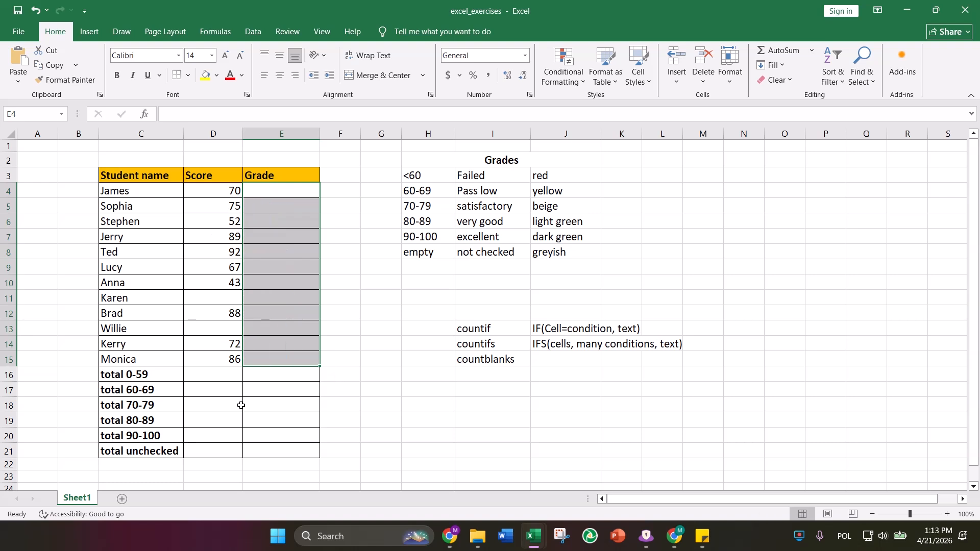
left_click(363, 289)
left_click(284, 195)
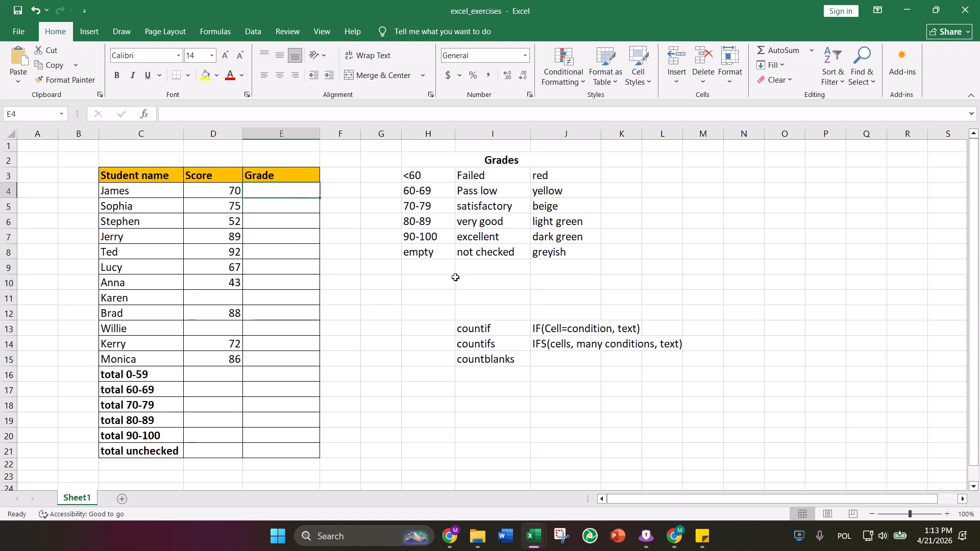
left_click(549, 177)
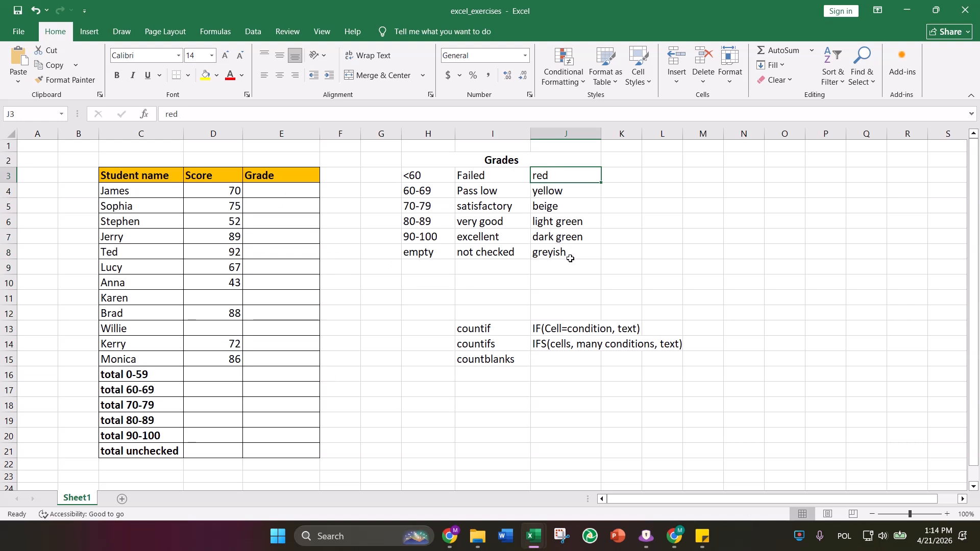
left_click_drag(564, 251, 565, 175)
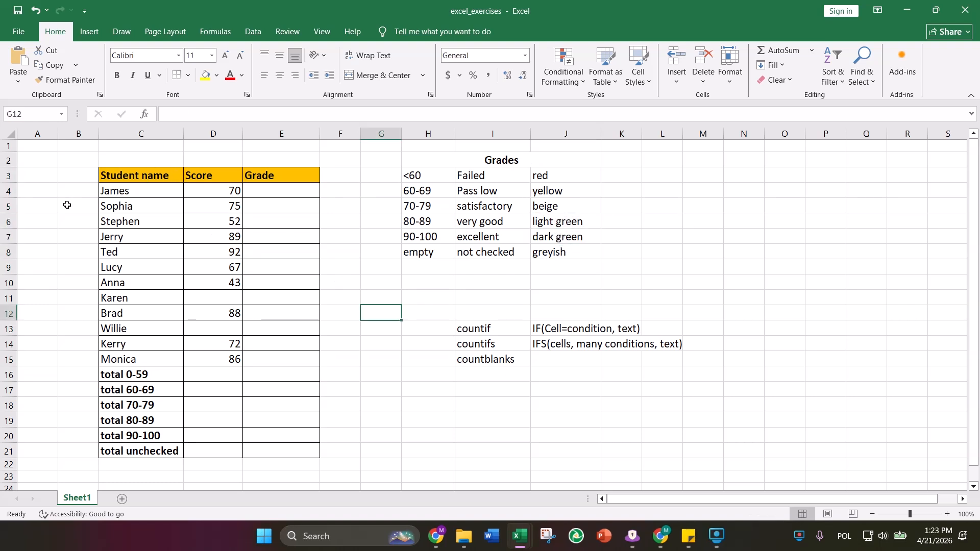
Create a new conditional formatting rule for the scores in D4:D15 that formats only cell values less than 60.
left_click_drag(233, 191, 232, 363)
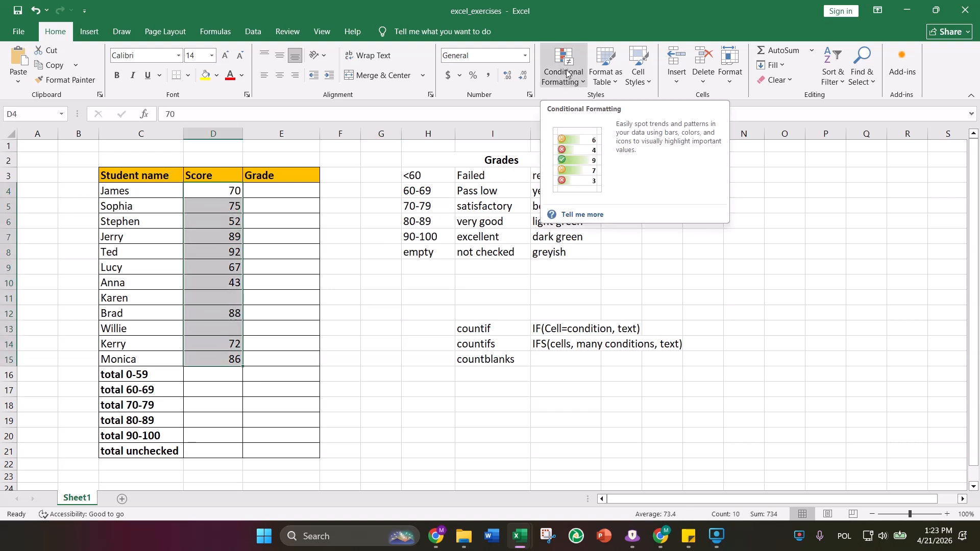
left_click(578, 86)
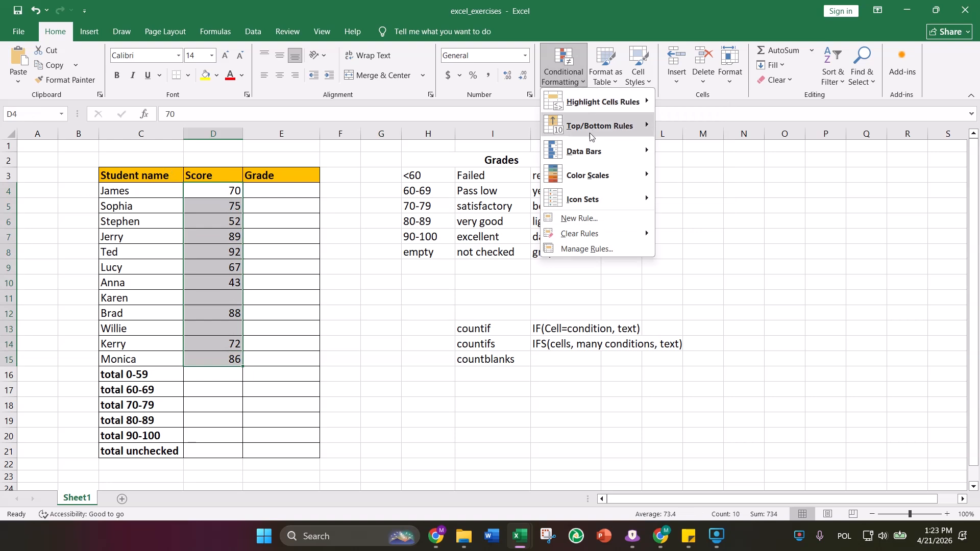
left_click(598, 220)
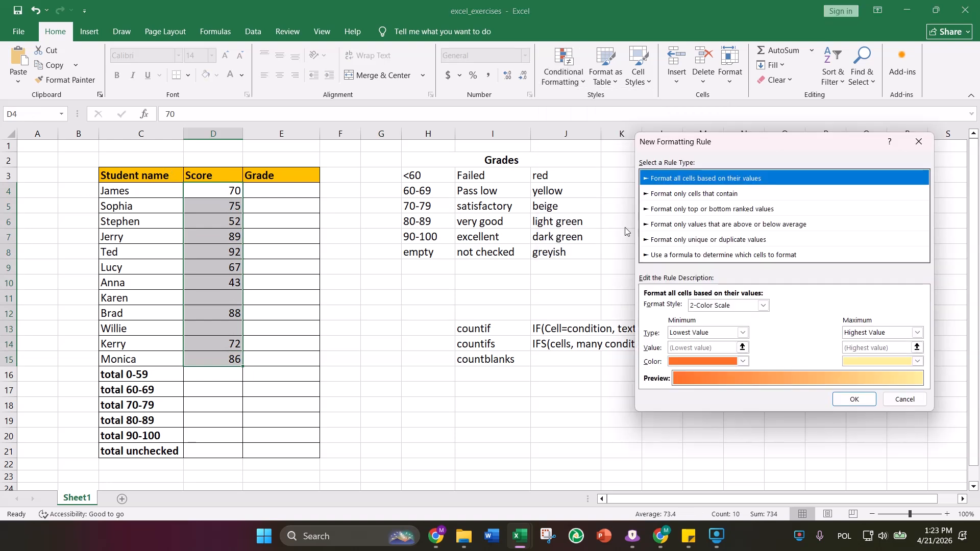
left_click(677, 195)
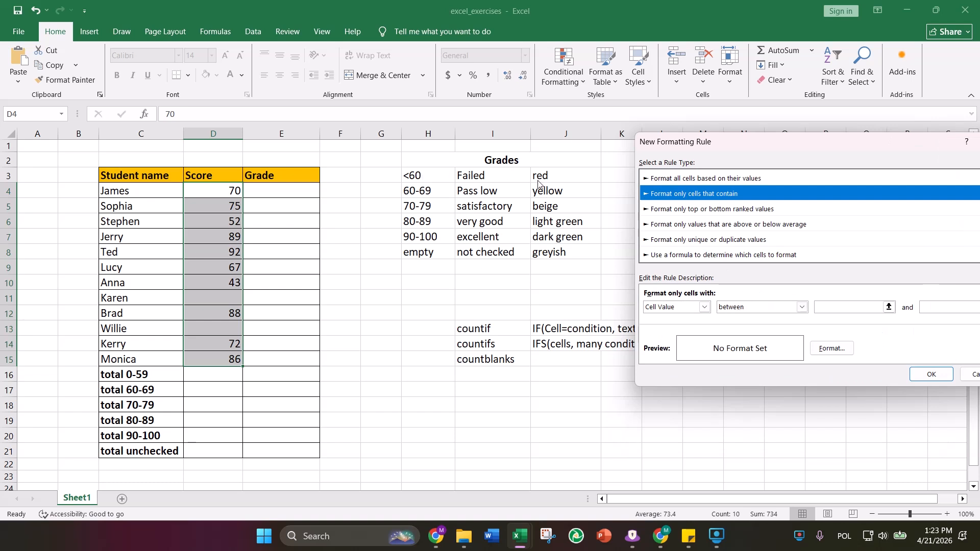
left_click(740, 308)
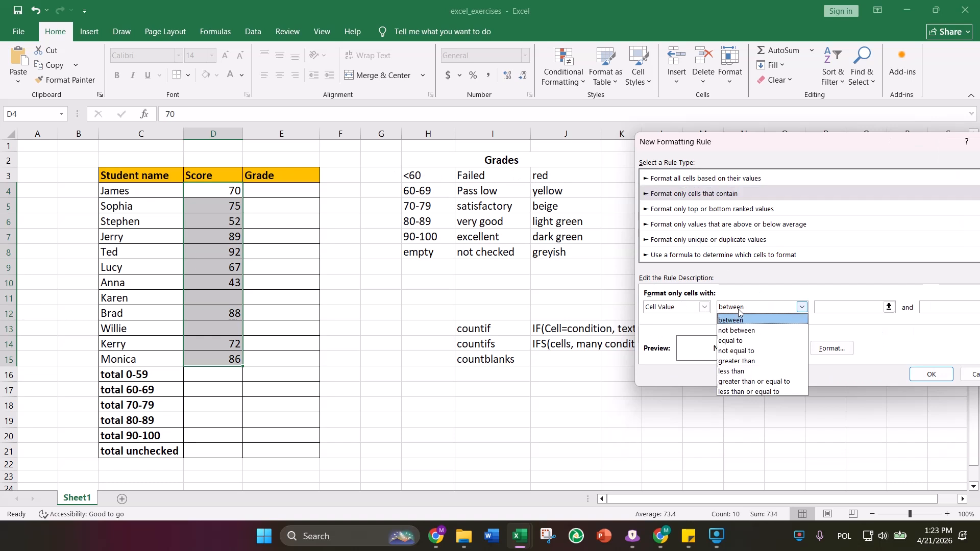
left_click(739, 372)
left_click(843, 308)
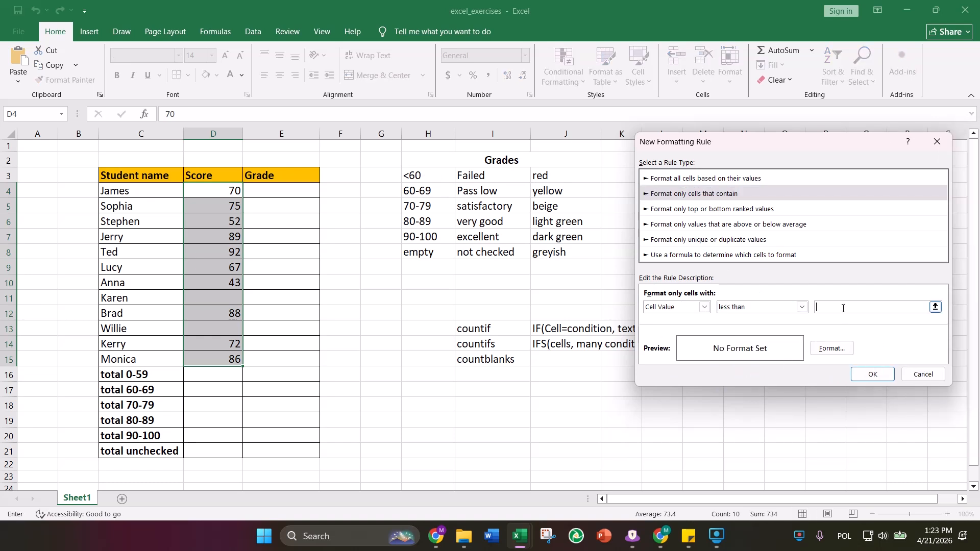
type("60")
Give the less-than-60 rule a red fill and apply it to the scores.
left_click(833, 349)
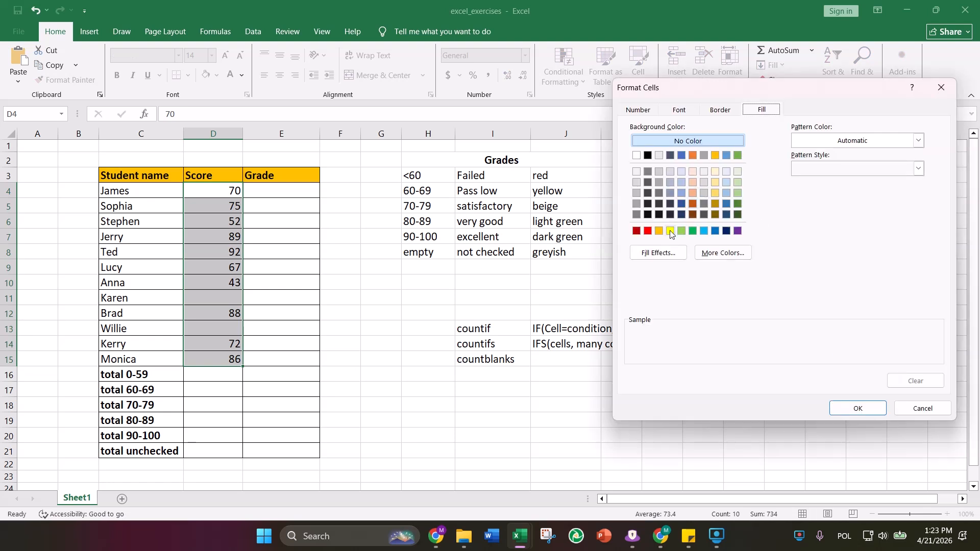
left_click(648, 231)
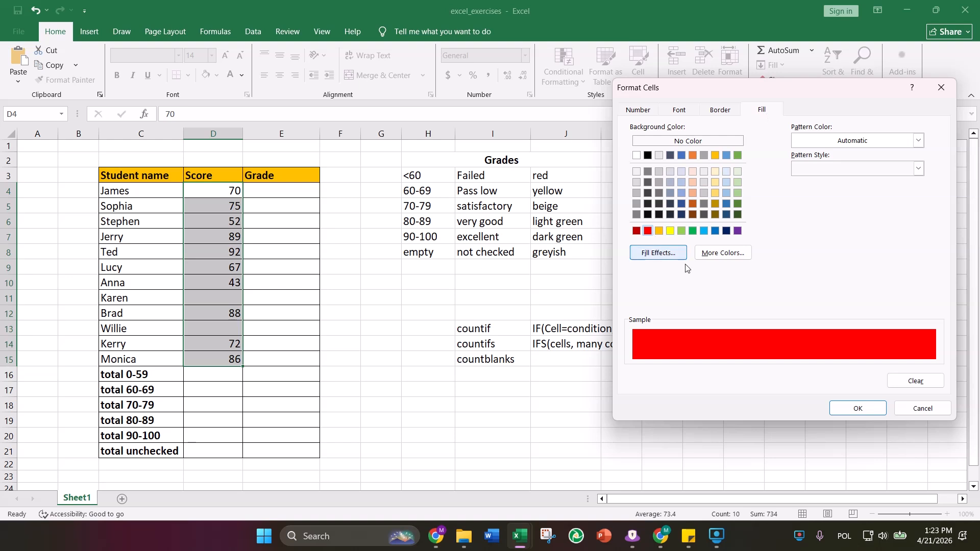
left_click(879, 407)
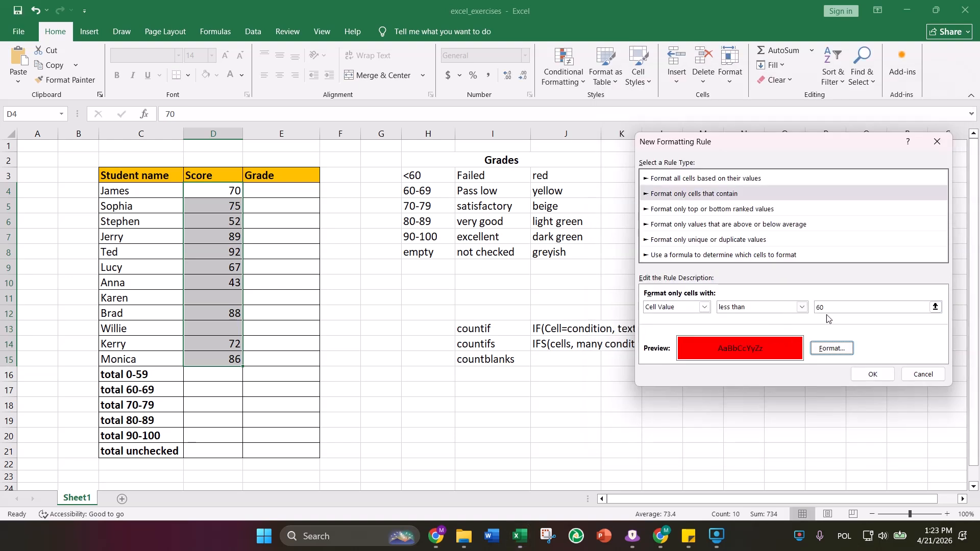
left_click(870, 372)
left_click(339, 237)
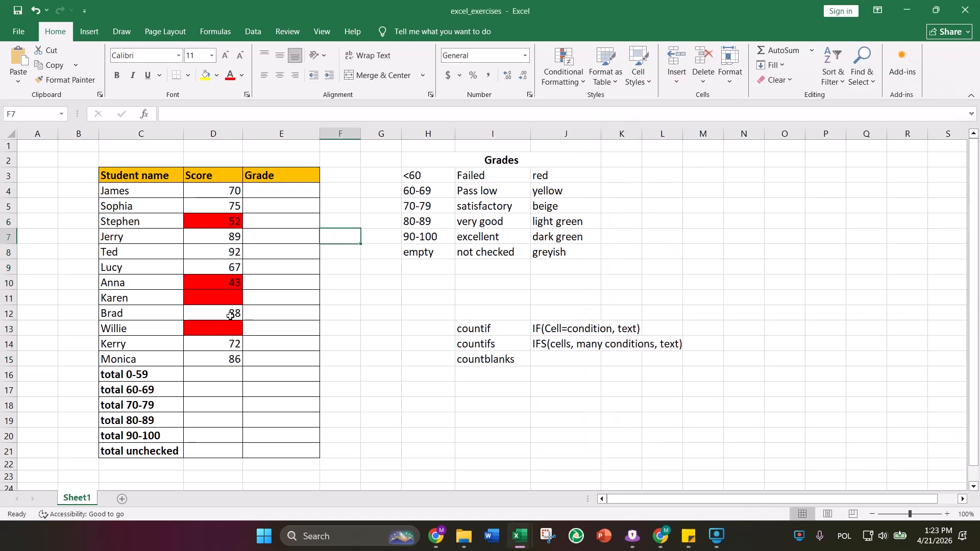
Check which score cells the red rule colours, including the empty cells D11 and D13.
left_click(215, 222)
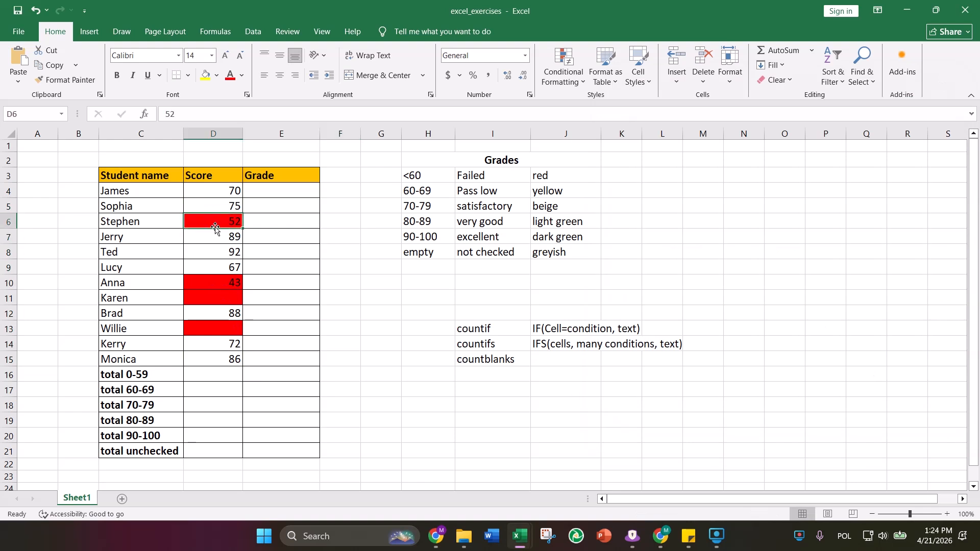
left_click(213, 296)
left_click(214, 343)
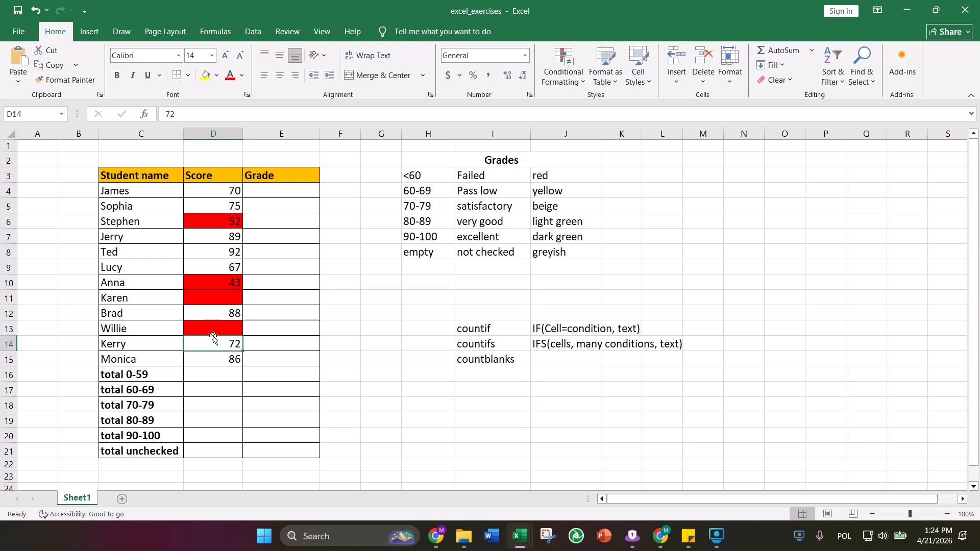
left_click(216, 297)
left_click(216, 327)
left_click(216, 300)
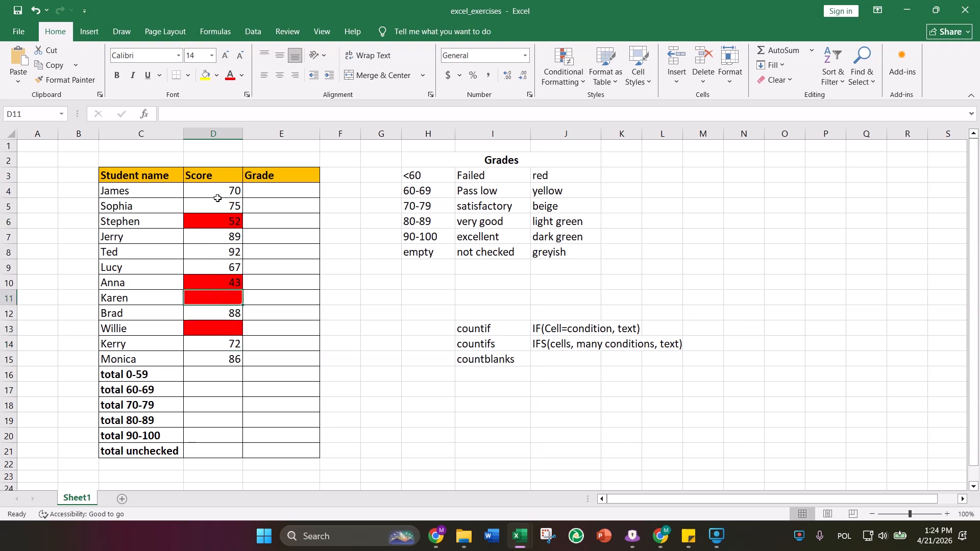
Create another rule for D4:D15 that formats only cells whose value is equal to " ".
left_click_drag(217, 193, 211, 355)
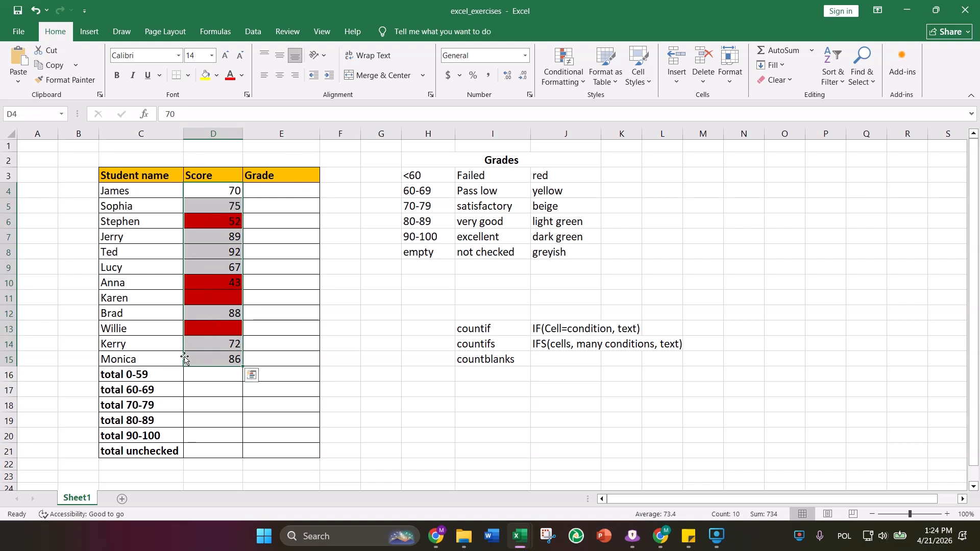
left_click(578, 86)
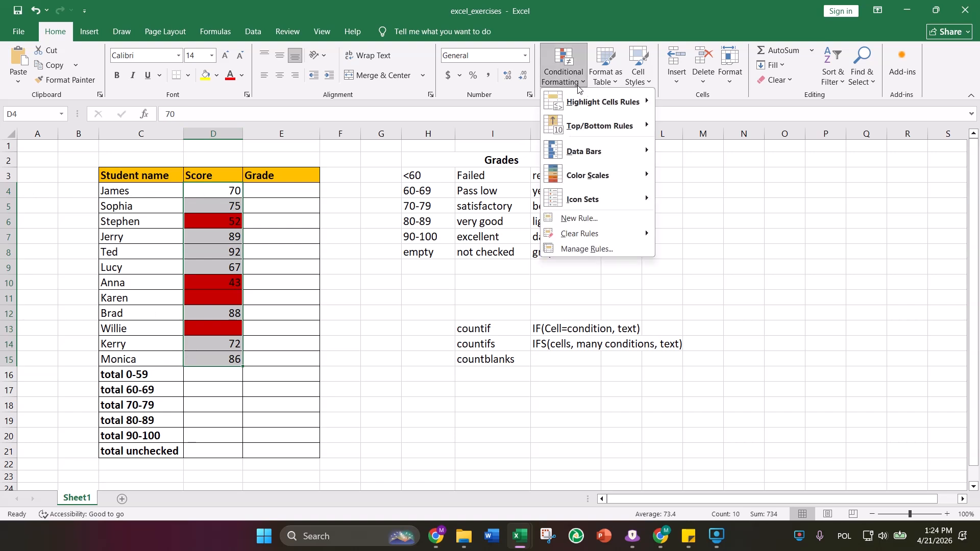
left_click(586, 221)
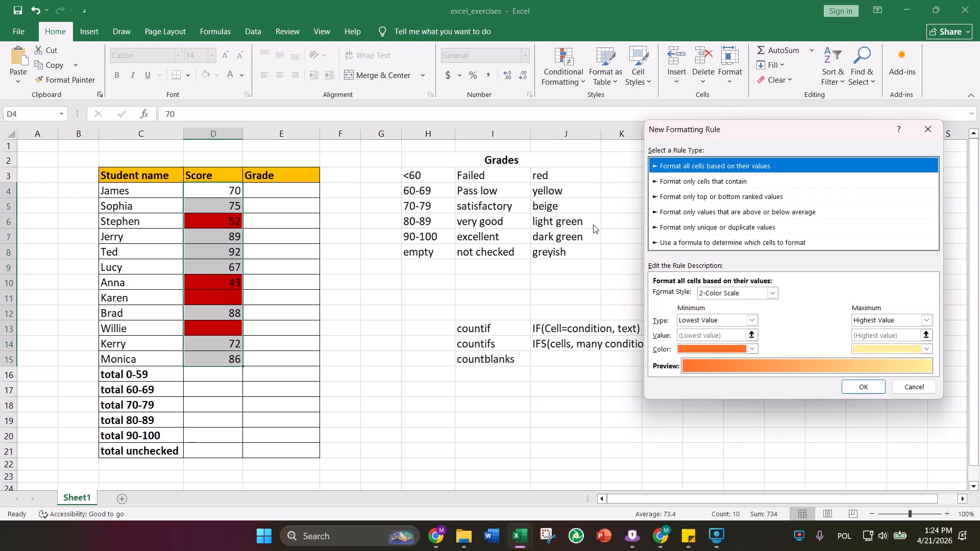
left_click(694, 185)
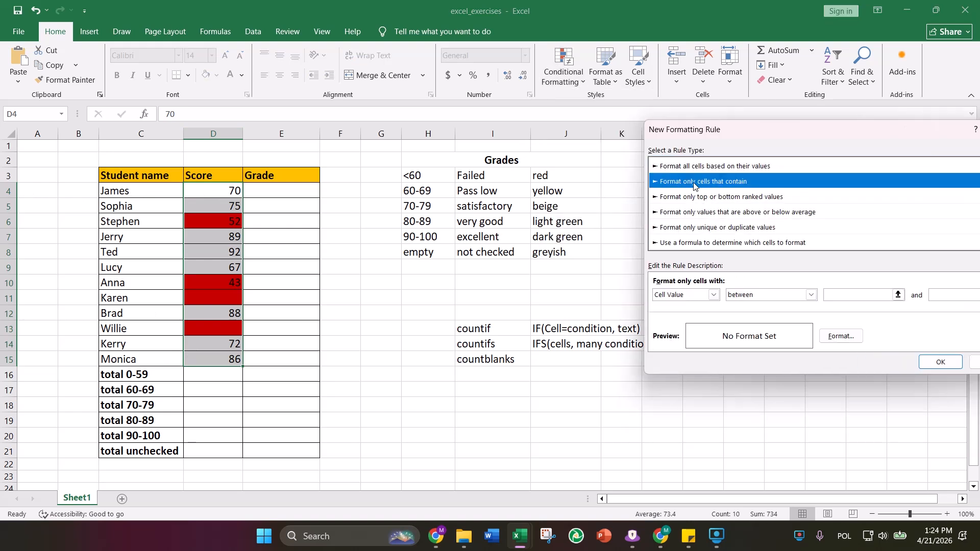
left_click(756, 296)
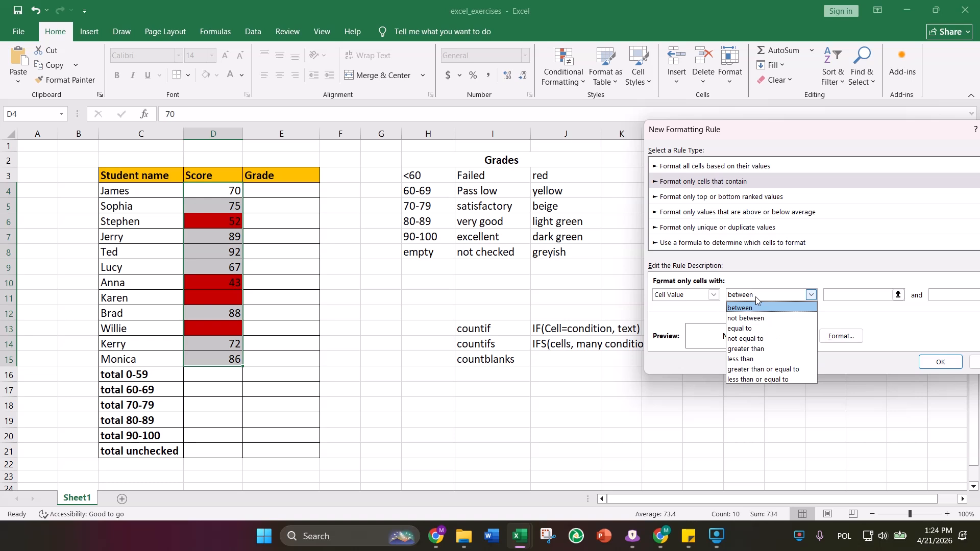
left_click(750, 328)
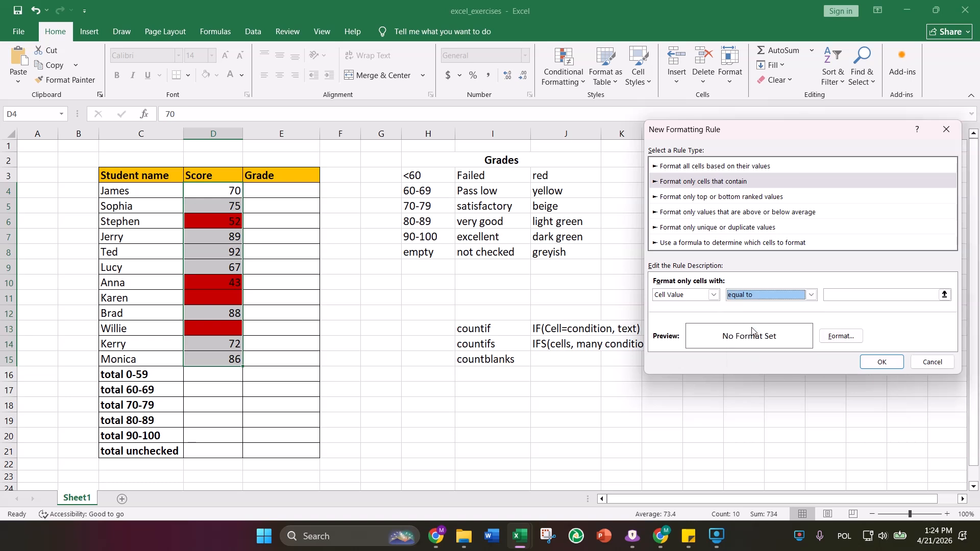
left_click(842, 294)
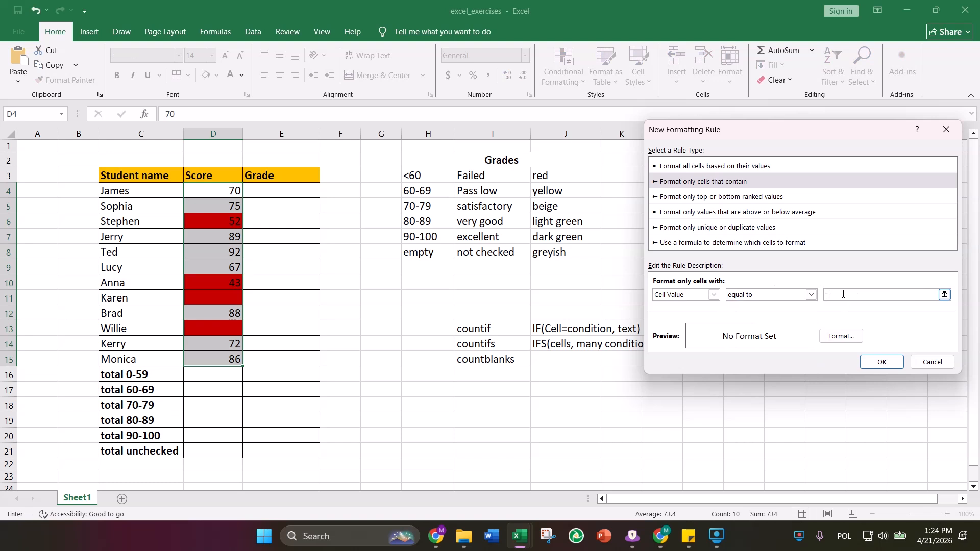
Give the empty-cell rule a light greyish fill and apply it to the Score column.
left_click(841, 336)
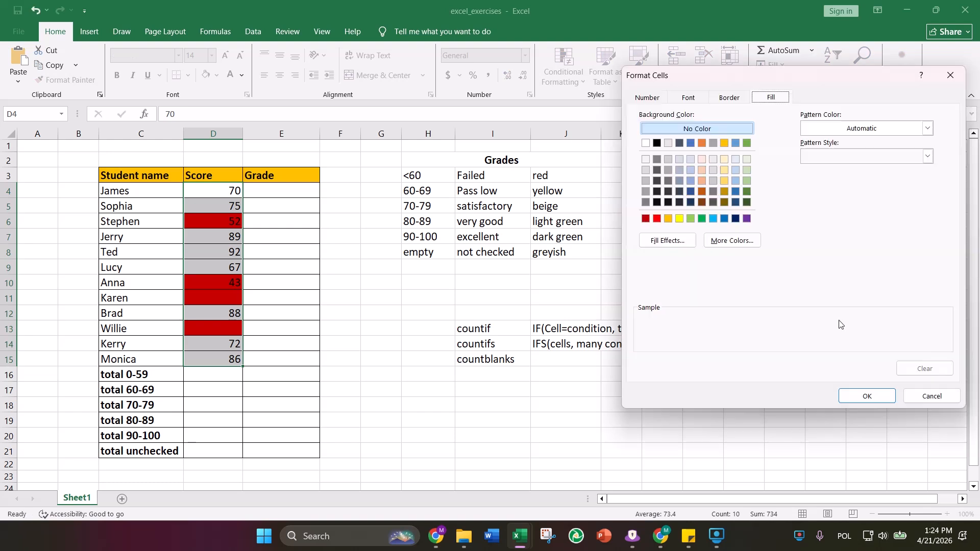
left_click(680, 160)
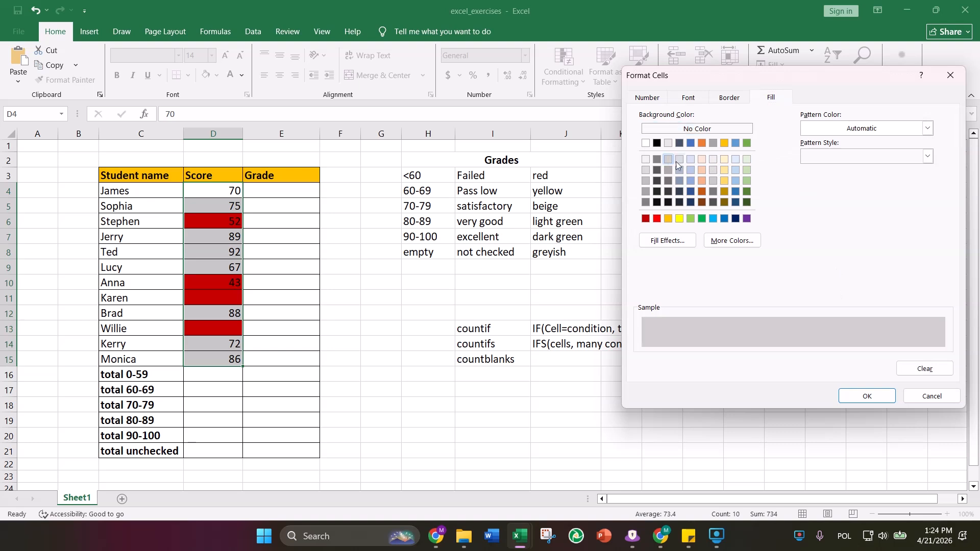
left_click(856, 395)
left_click(874, 365)
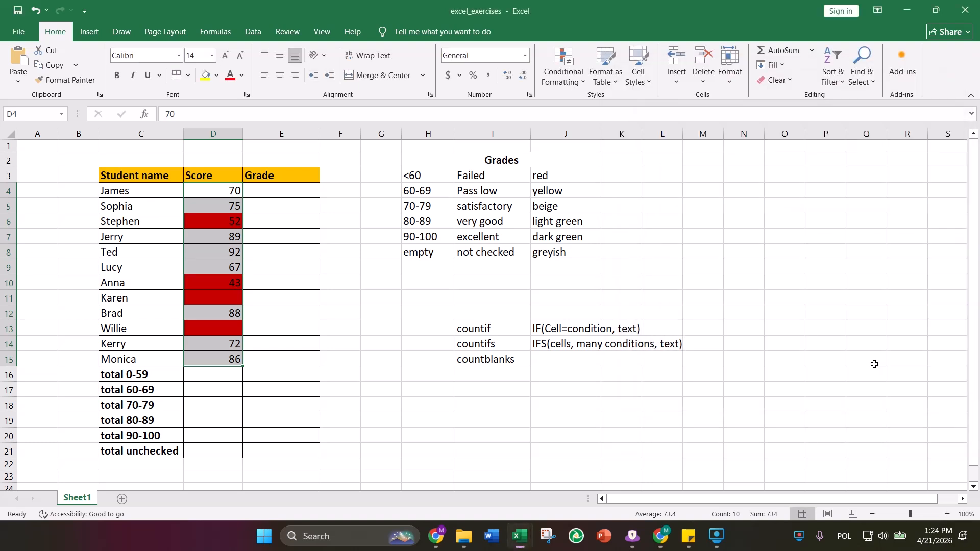
left_click(503, 374)
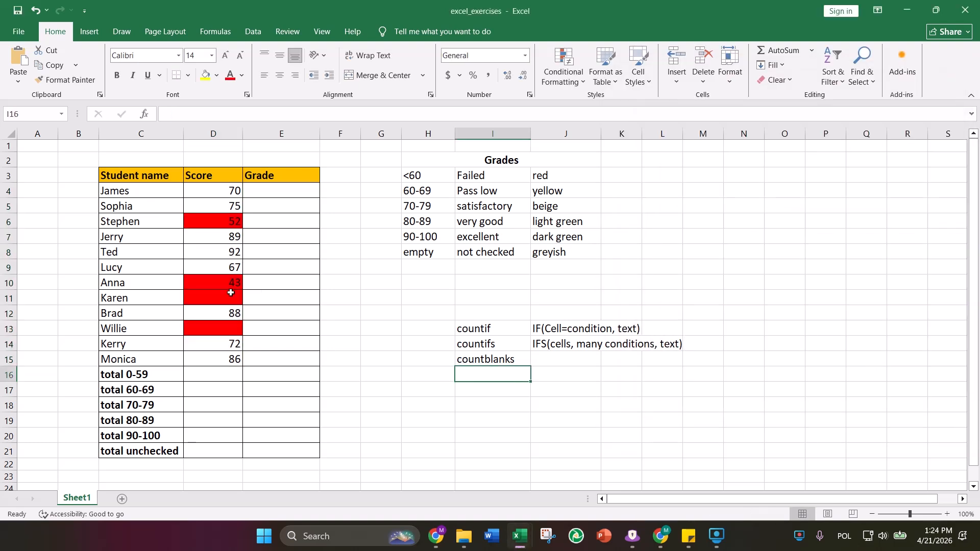
left_click_drag(204, 187, 212, 359)
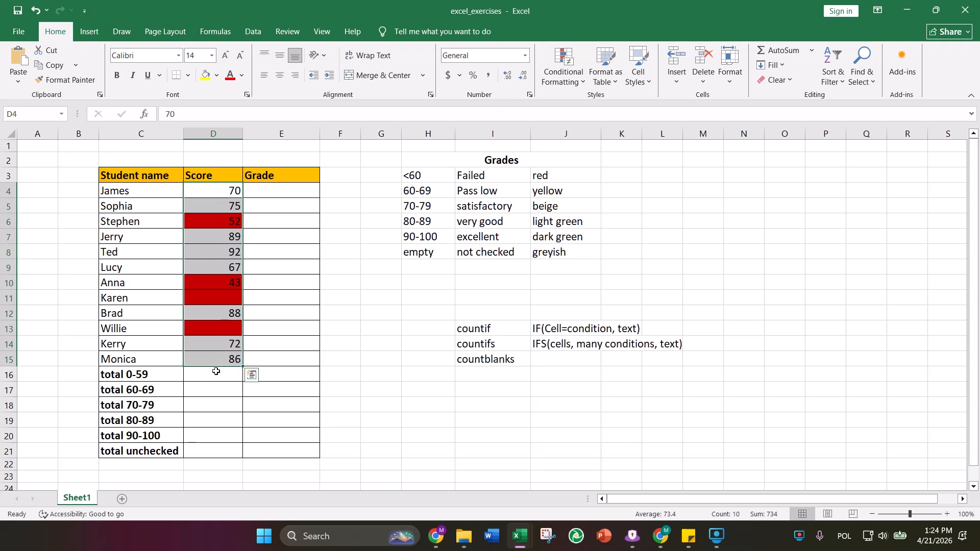
left_click(564, 67)
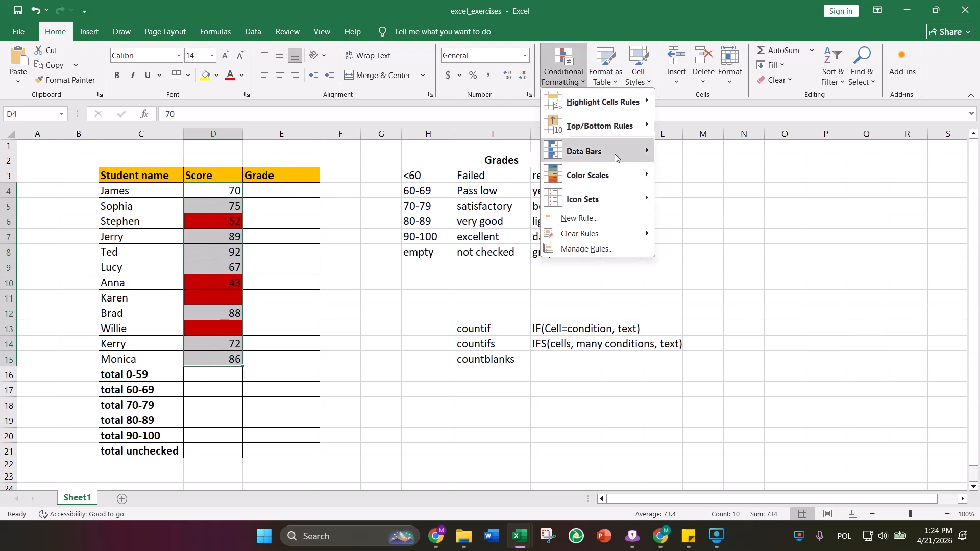
left_click(599, 219)
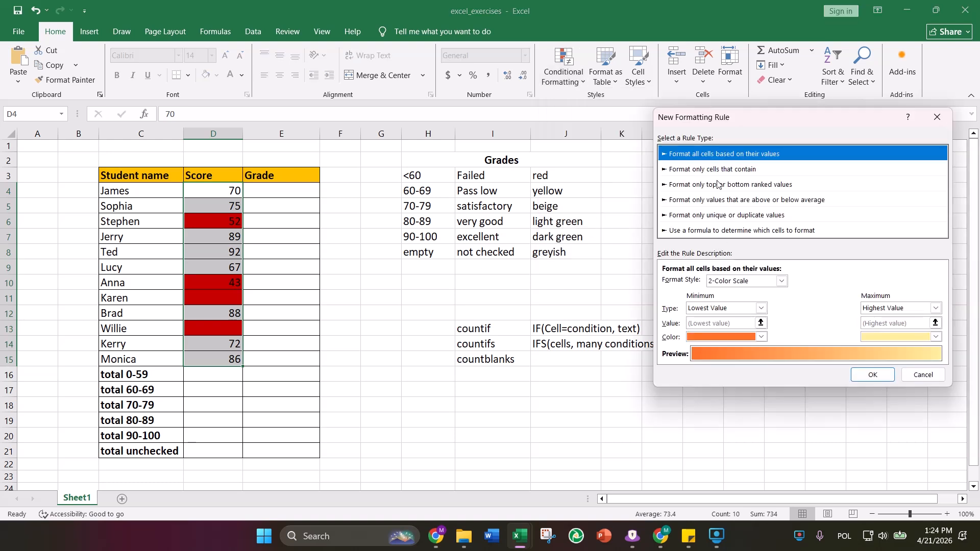
left_click(922, 374)
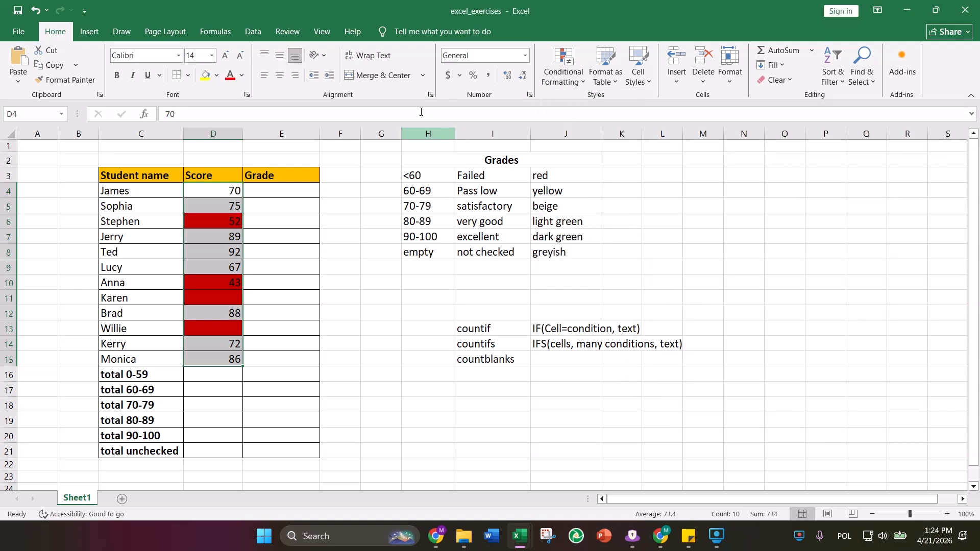
Edit the greyish rule for D4:D15 so its equal-to value is =B4=" ", and apply the change.
left_click(582, 82)
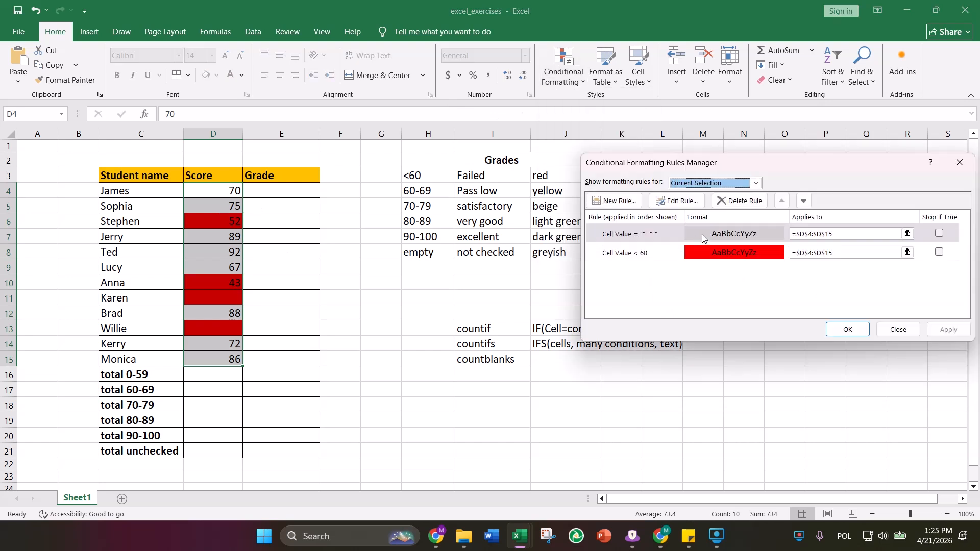
double_click(691, 234)
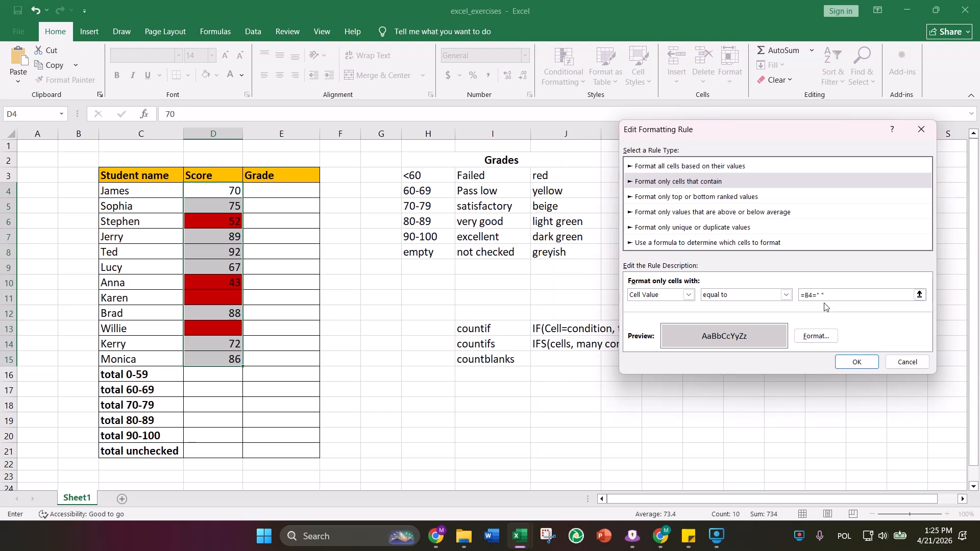
left_click(853, 360)
left_click(849, 329)
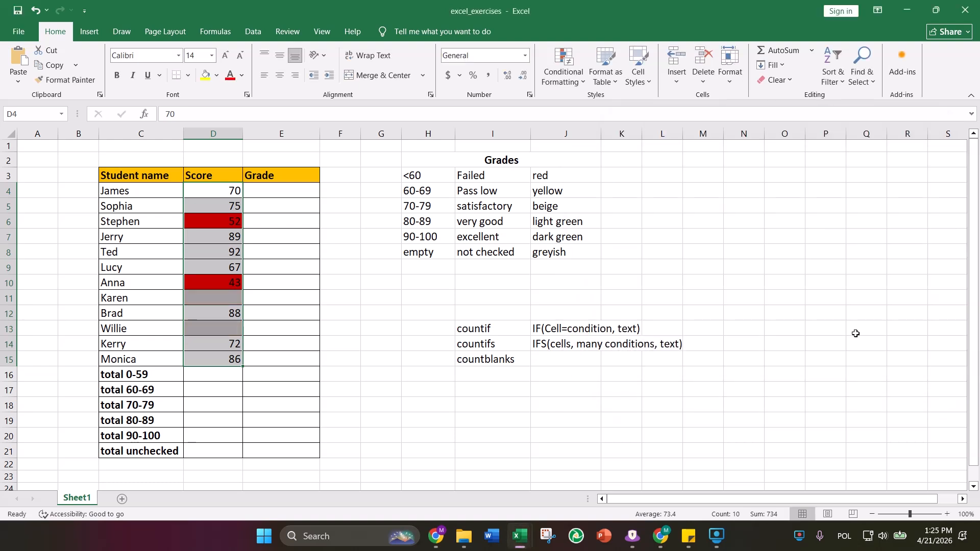
left_click(586, 342)
Check the fill colour of the empty score cells D11 and D13.
left_click(219, 298)
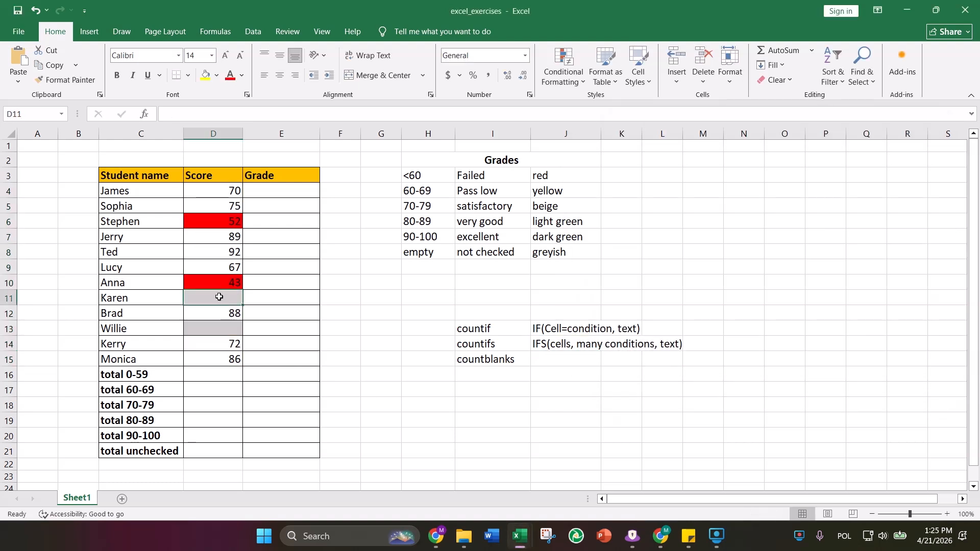
left_click(222, 332)
left_click(220, 297)
left_click(217, 326)
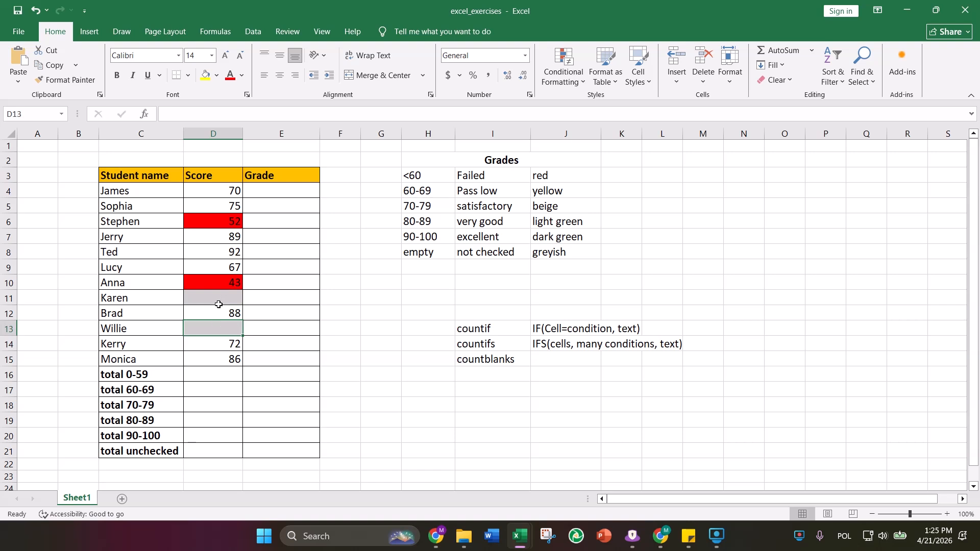
Review the 70-79 and 60-69 rows of the Grades key for their grade names and colours.
left_click(350, 280)
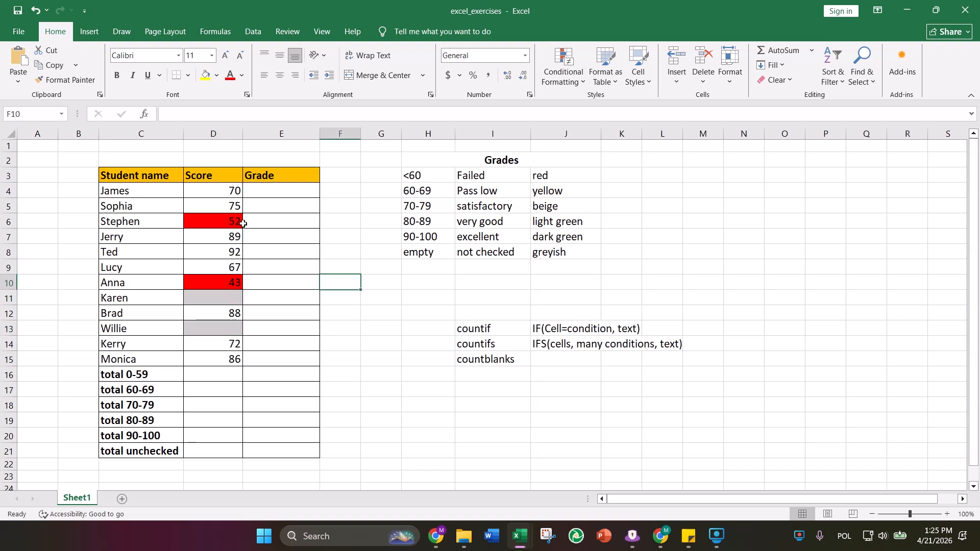
left_click_drag(439, 207, 542, 209)
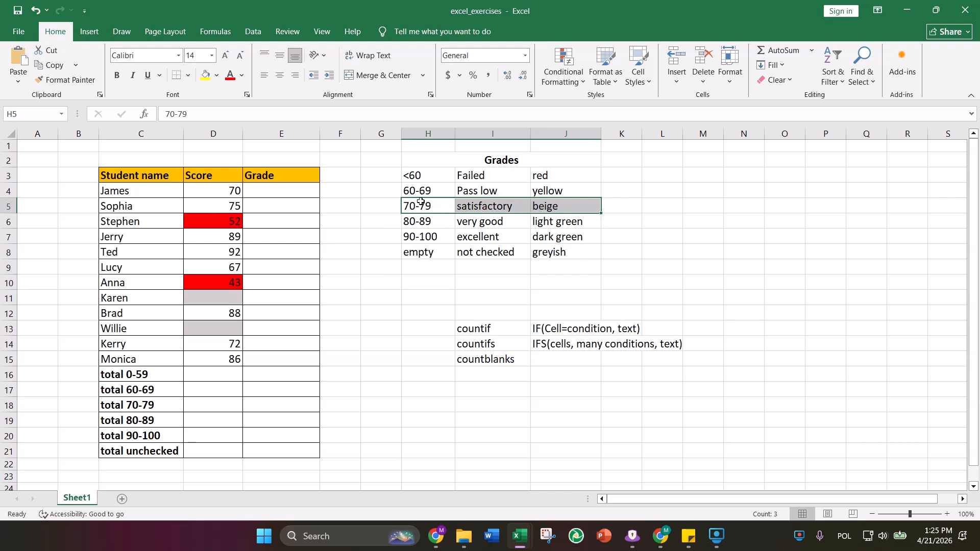
left_click(565, 188)
left_click(439, 190)
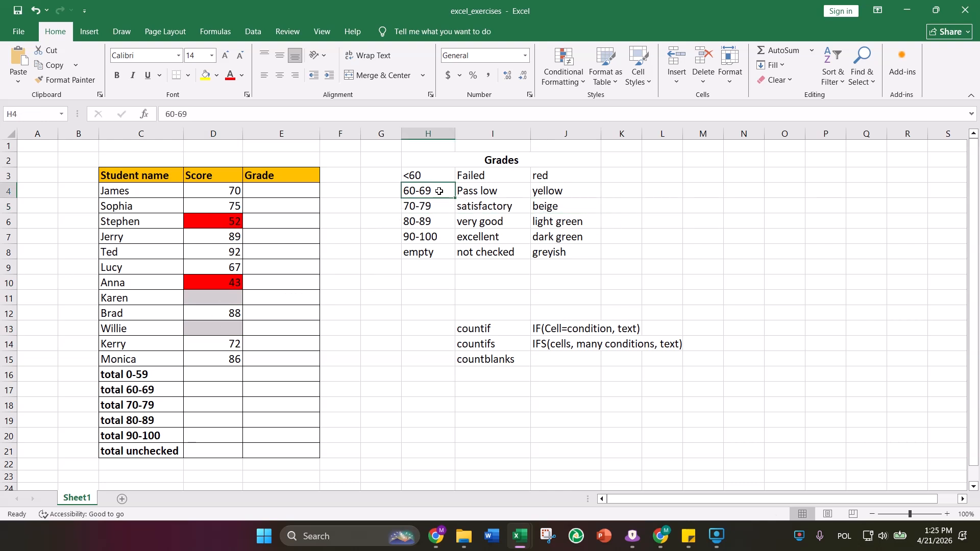
left_click_drag(439, 191, 573, 193)
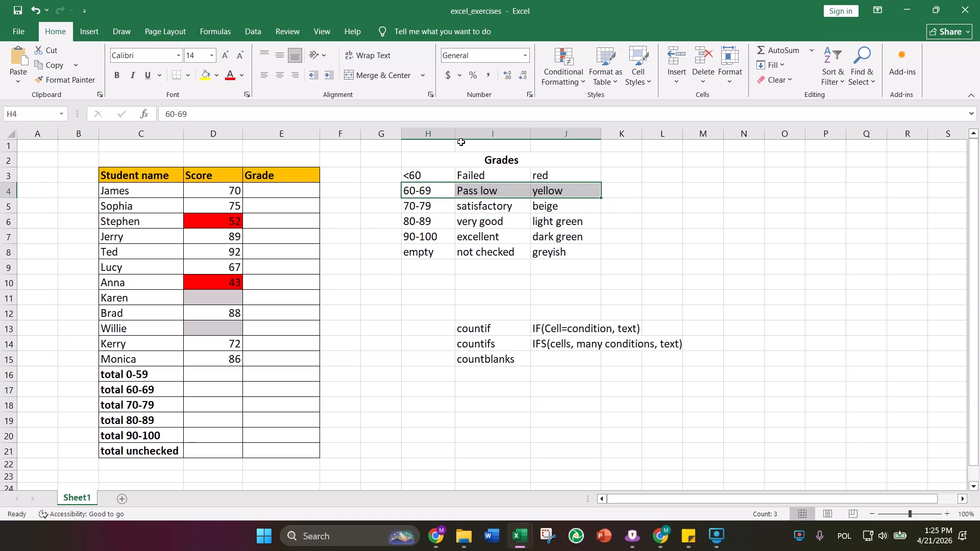
Create a conditional formatting rule for D4:D15 that formats only cells whose value is between 60 and 69.
left_click_drag(228, 191, 230, 359)
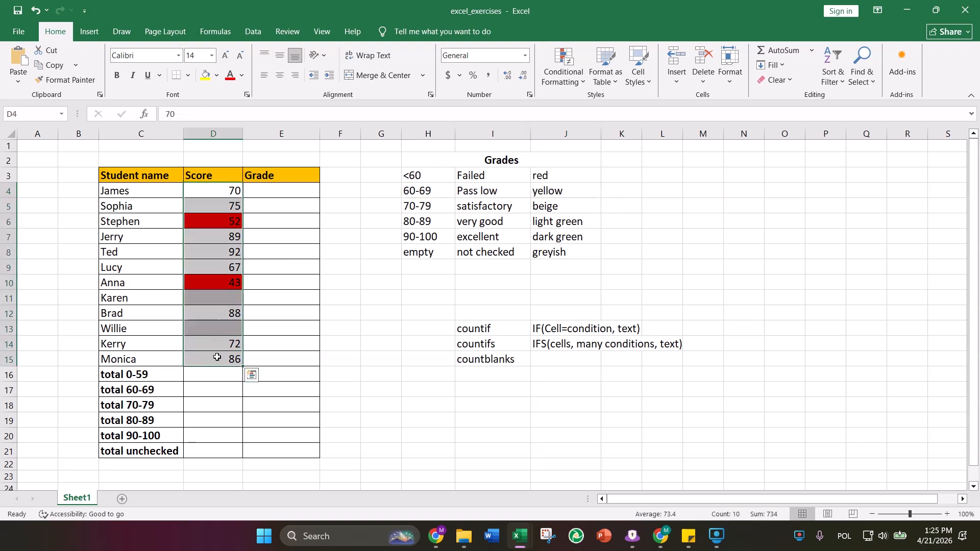
left_click(563, 74)
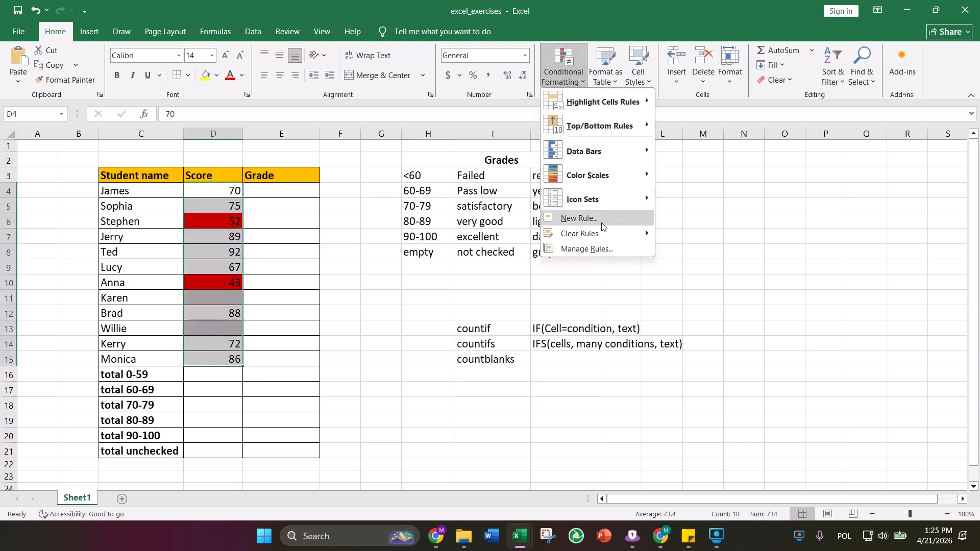
left_click(579, 218)
left_click(691, 170)
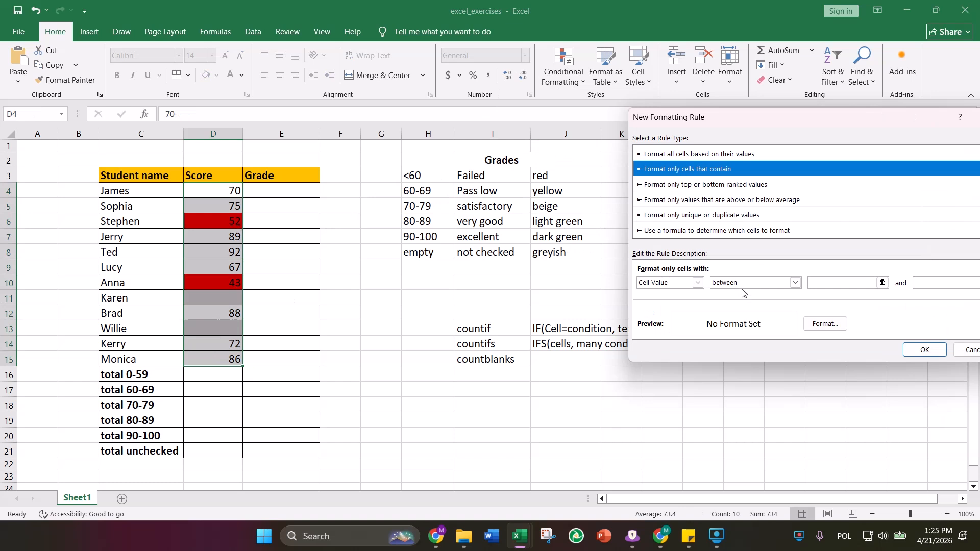
left_click_drag(786, 118, 675, 130)
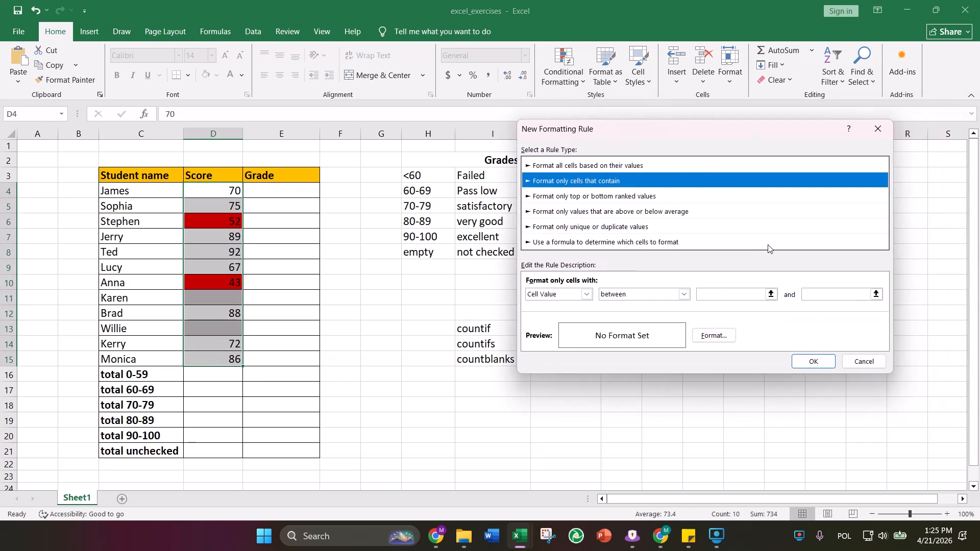
left_click(710, 296)
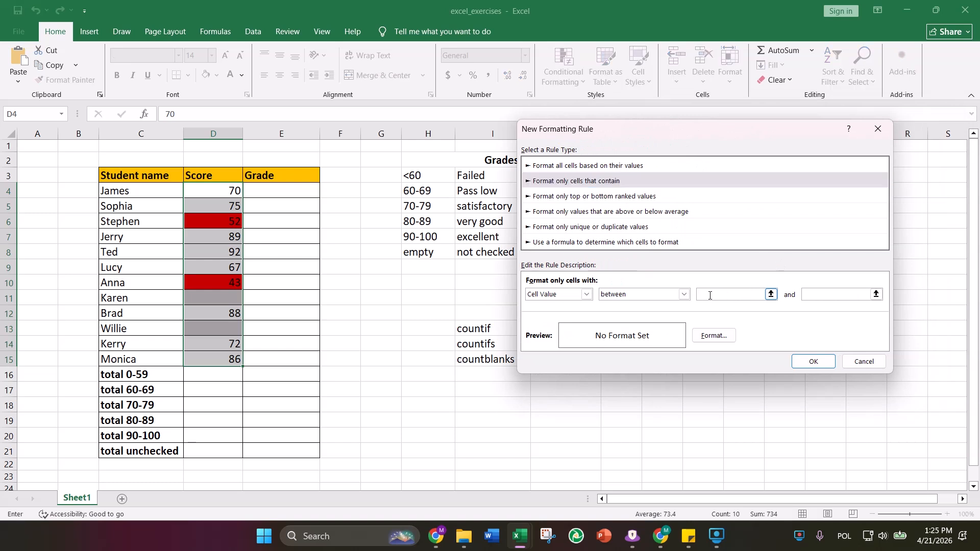
type("60")
left_click(817, 295)
type("69")
Give the 60-69 rule a yellow fill and apply it to the Score column.
left_click(707, 338)
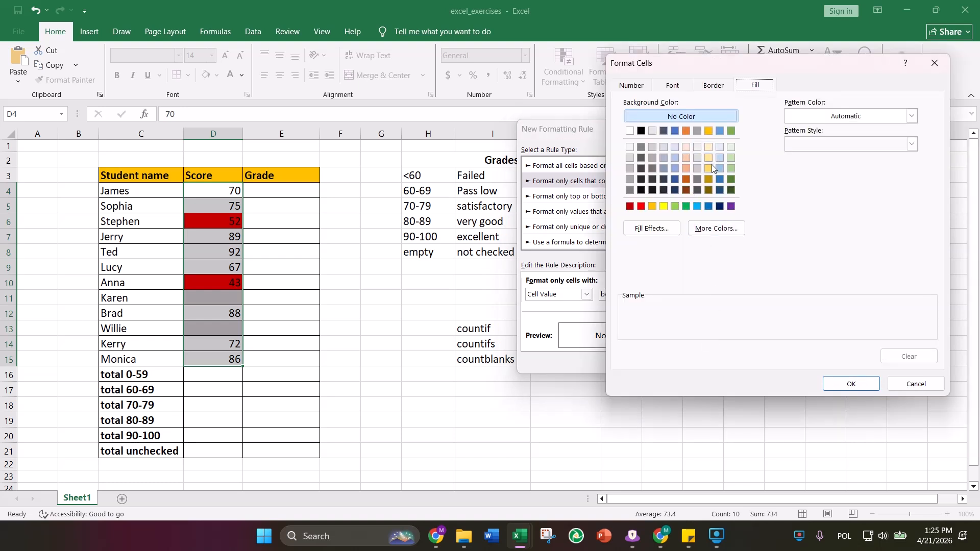
left_click(663, 206)
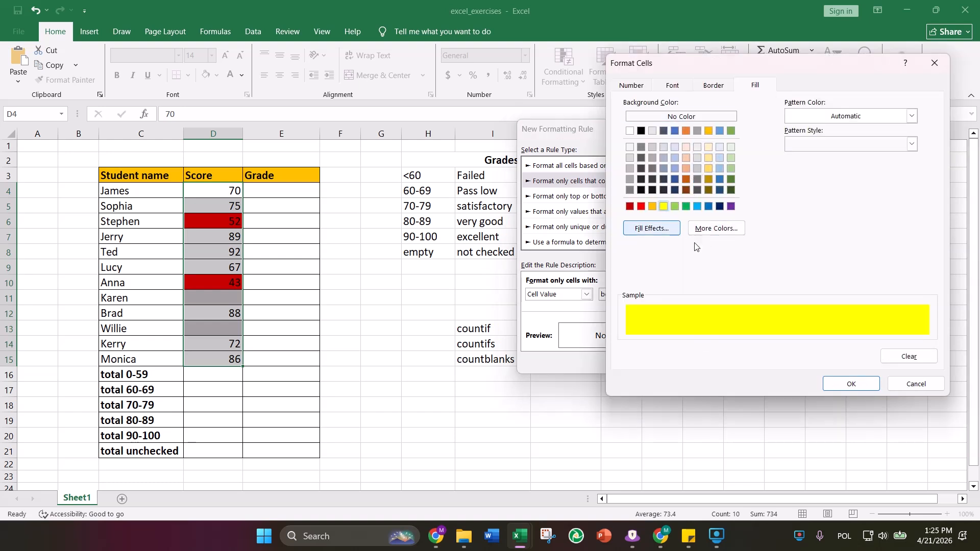
left_click(845, 387)
left_click(809, 361)
left_click(443, 301)
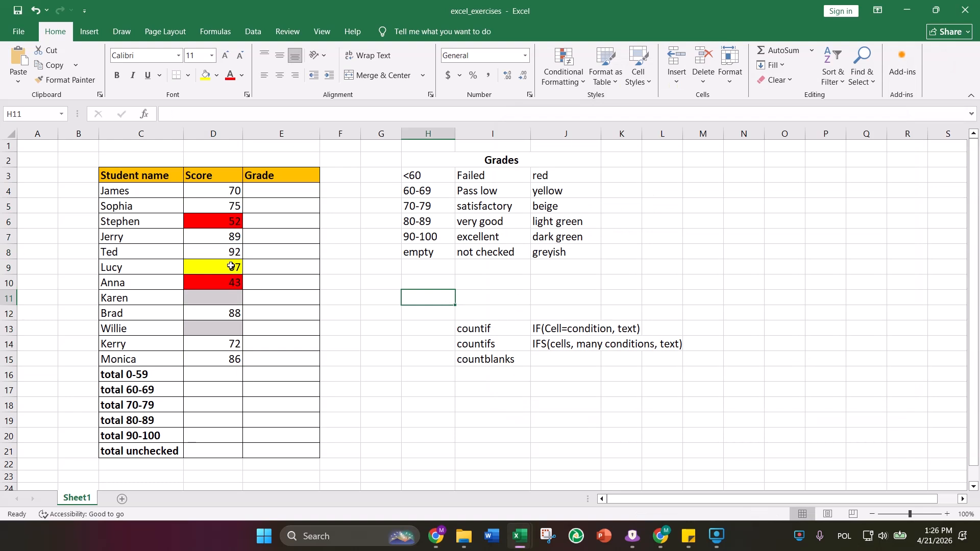
Create another rule for D4:D15 that formats only cells whose value is between 70 and 79.
left_click_drag(204, 192, 215, 360)
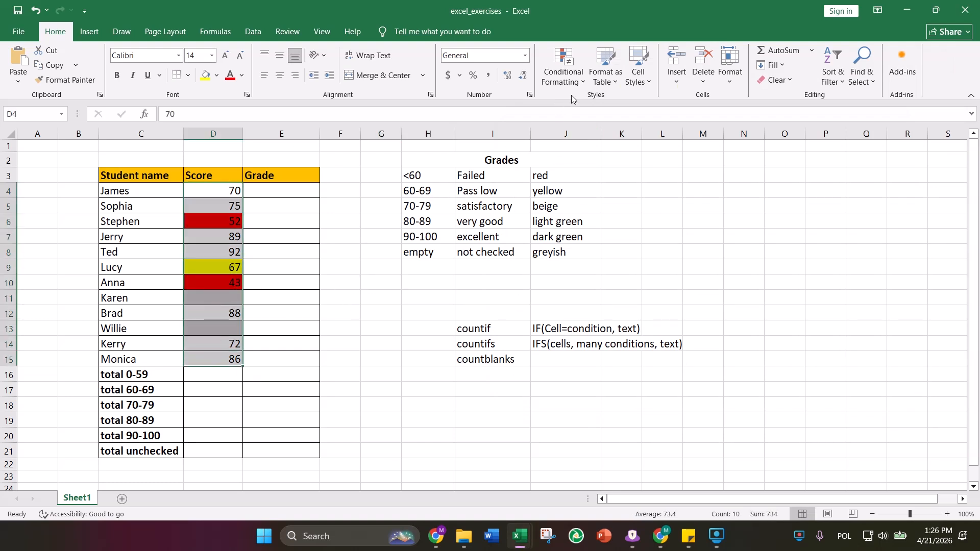
left_click(564, 71)
left_click(597, 224)
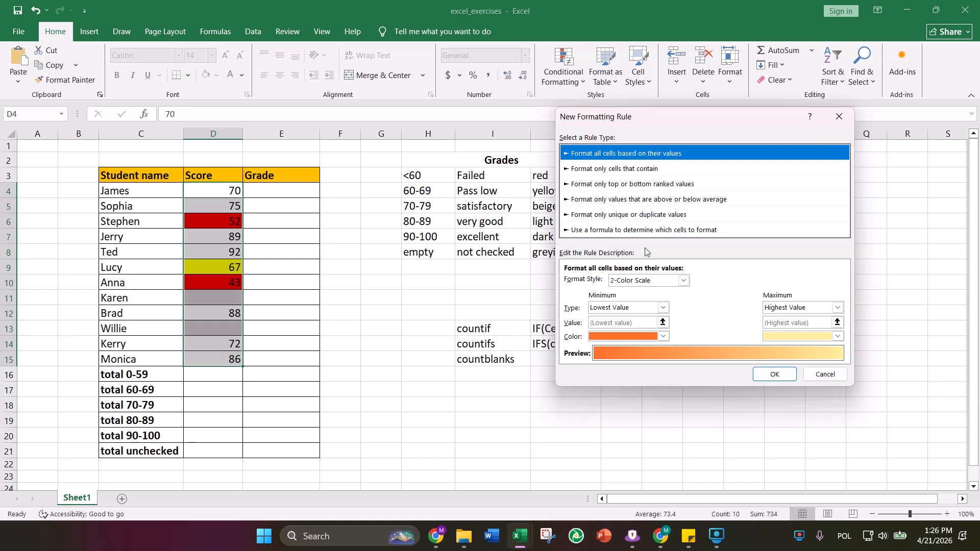
left_click(604, 168)
left_click(764, 282)
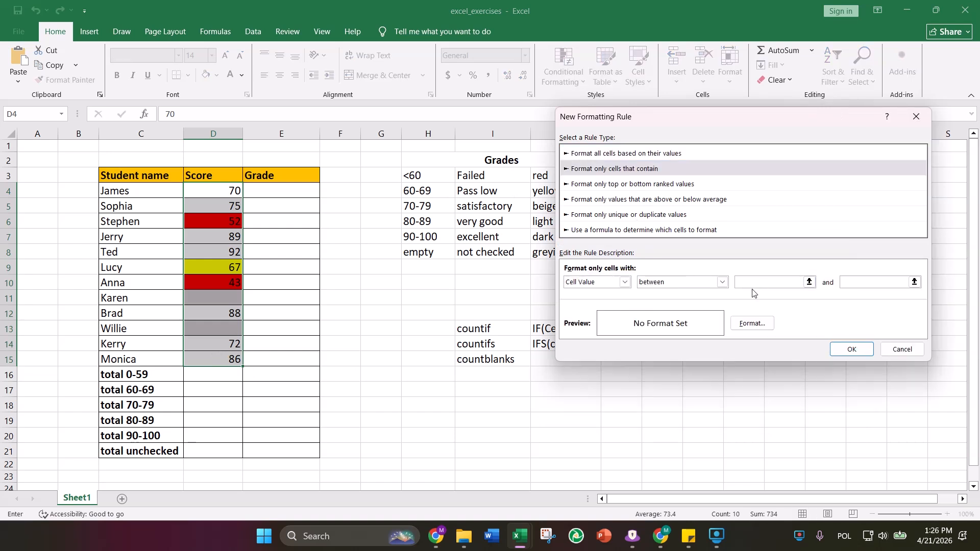
type("70")
key("Tab")
Give the 70-79 rule a beige, light gold fill and apply it to the Score column.
left_click(752, 323)
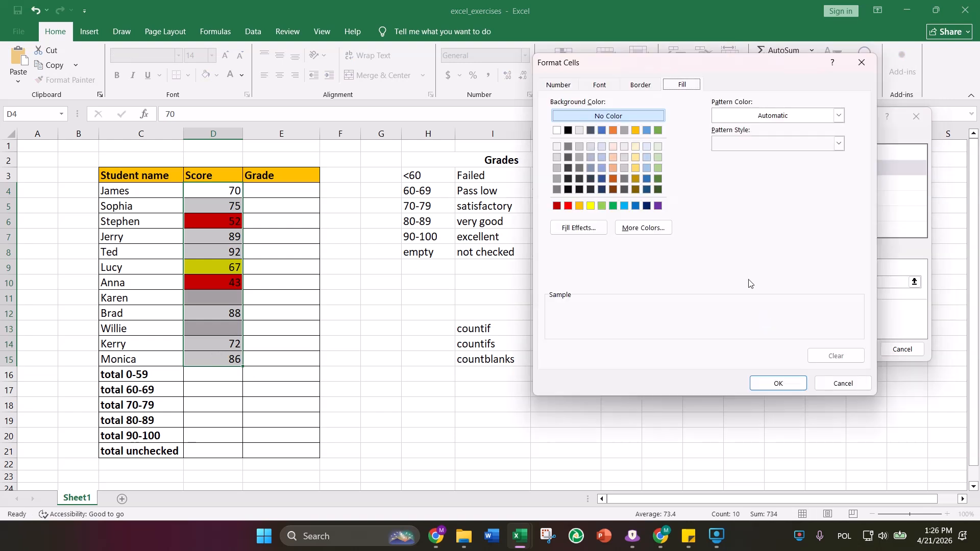
left_click(633, 169)
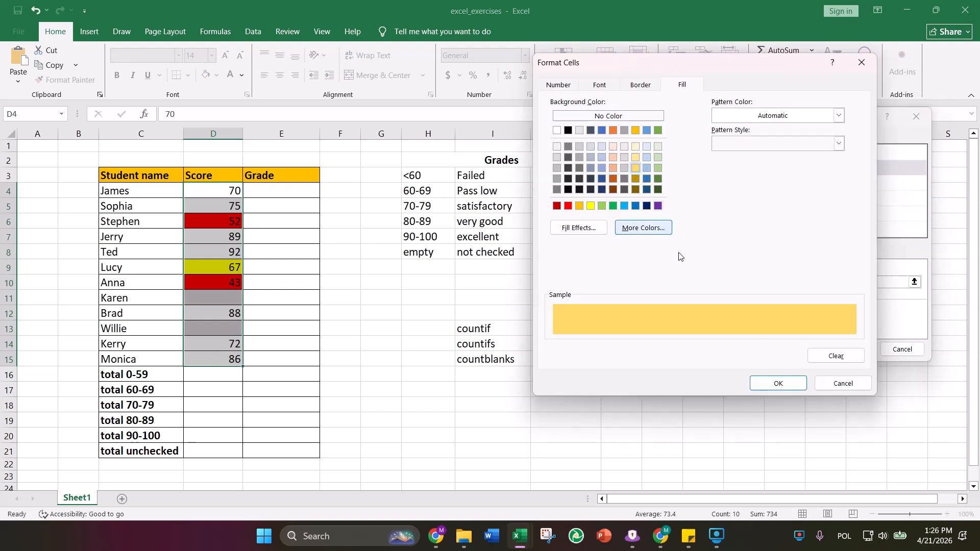
left_click(780, 384)
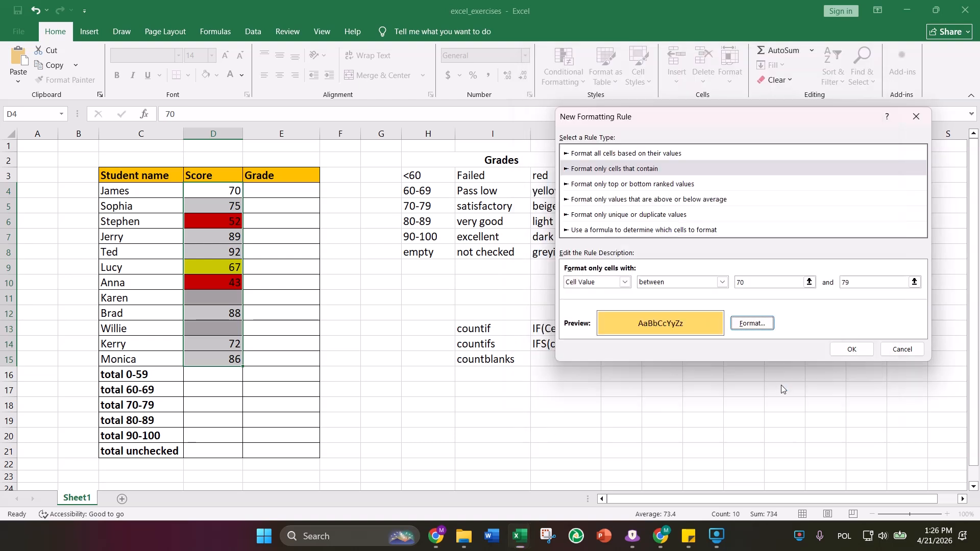
left_click(833, 350)
left_click(428, 297)
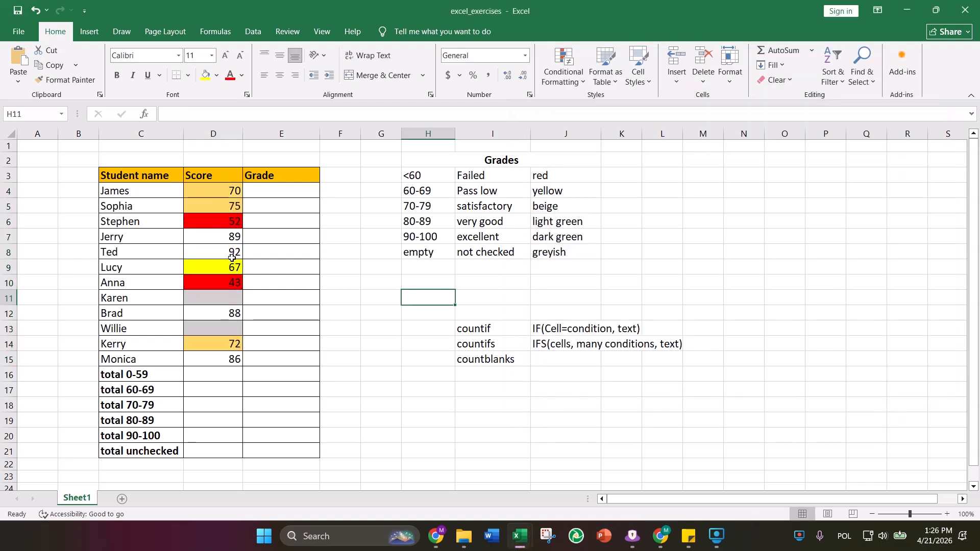
Create a further rule for D4:D15 that formats only cells whose value is between 80 and 89.
left_click(212, 190)
left_click_drag(214, 202, 215, 358)
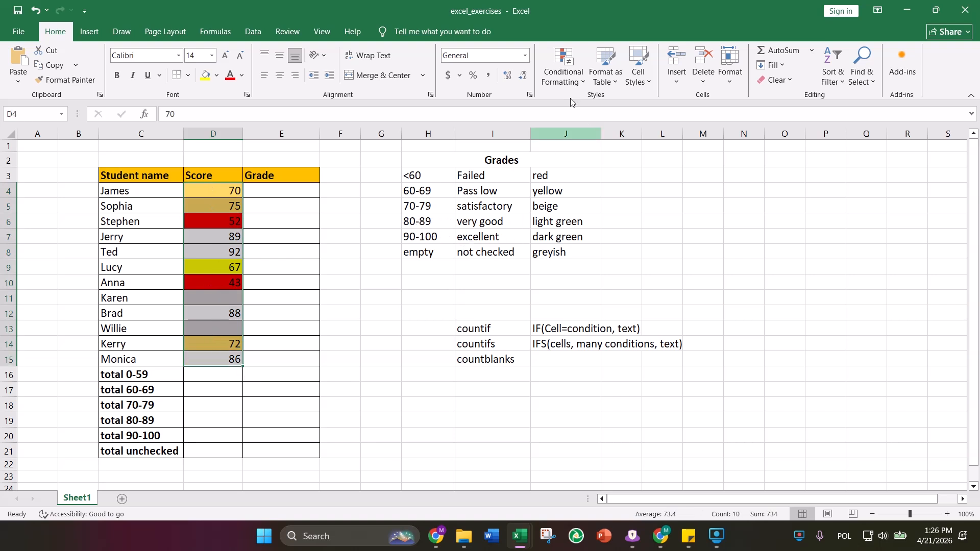
left_click(564, 71)
left_click(579, 218)
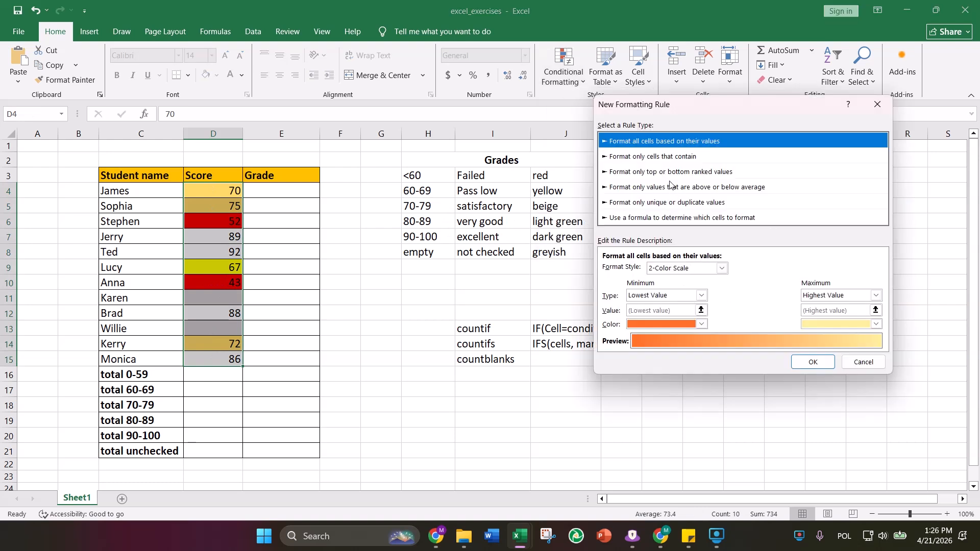
left_click(663, 159)
left_click(796, 270)
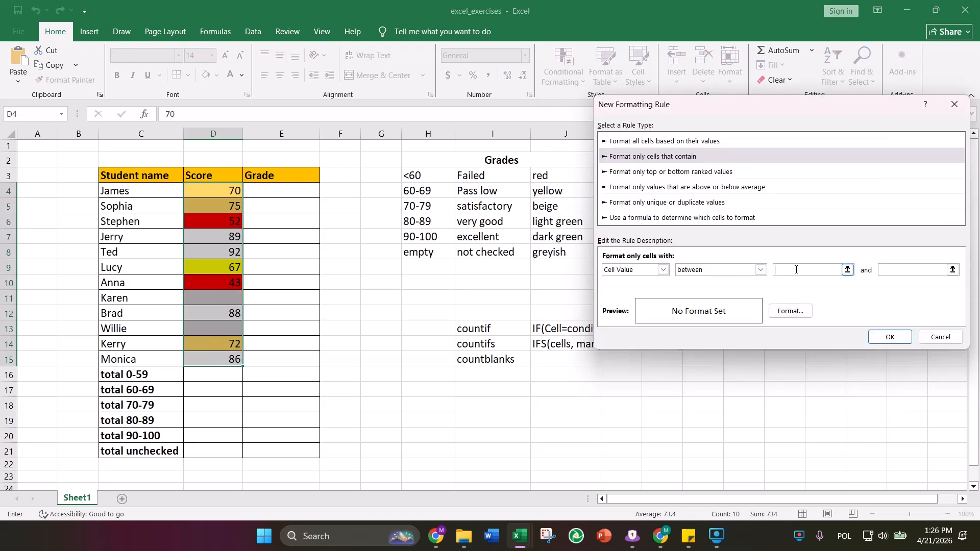
type("80")
left_click(918, 269)
type("89")
Give the 80-89 rule a light green fill and apply it to the Score column.
left_click(793, 314)
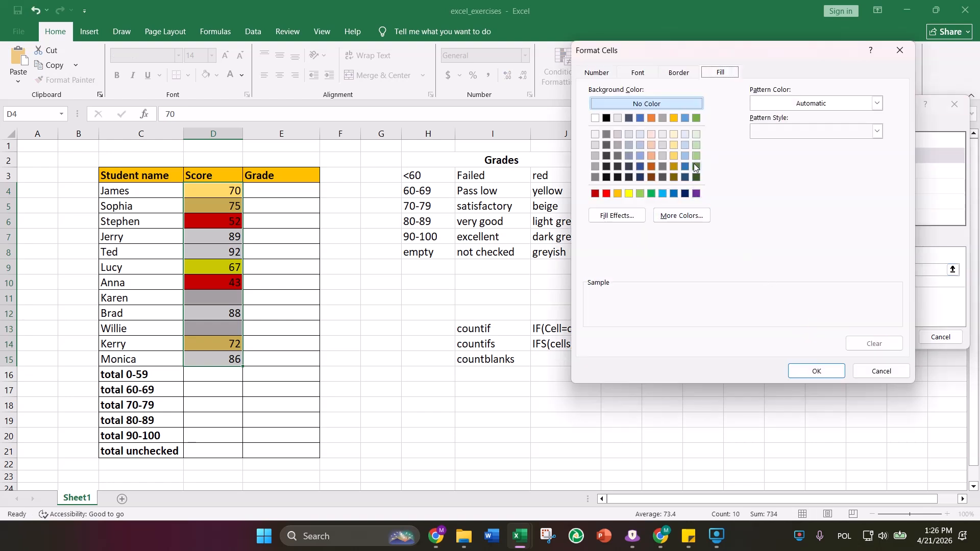
left_click(697, 156)
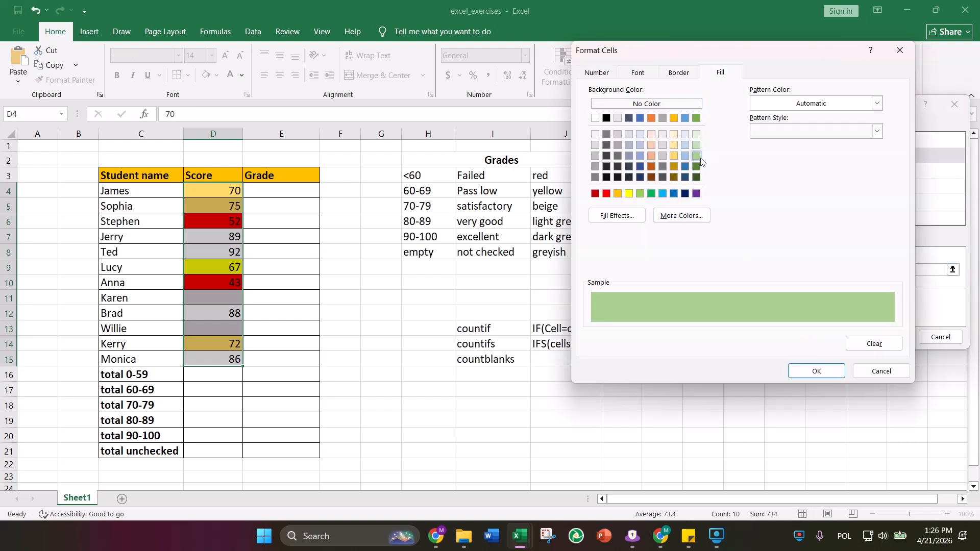
left_click(817, 371)
left_click(889, 337)
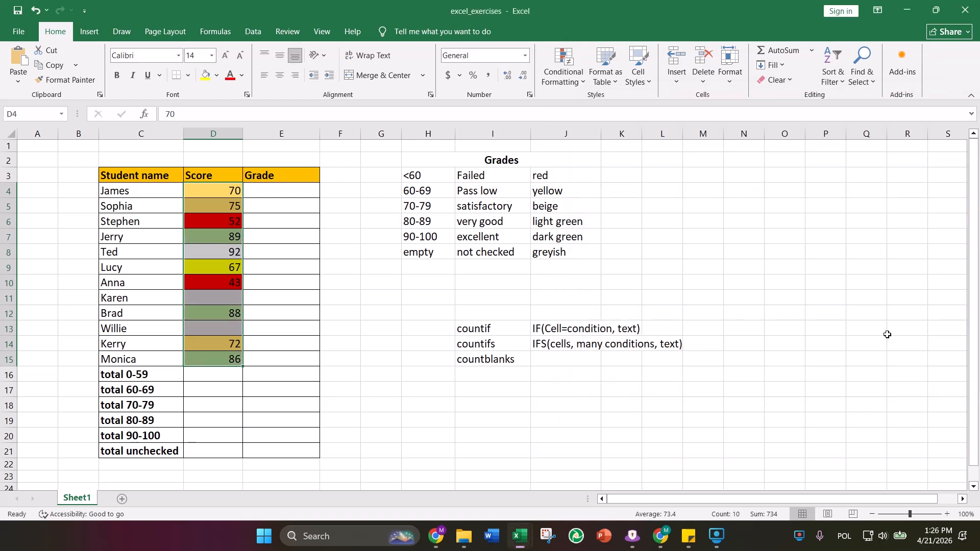
left_click(559, 312)
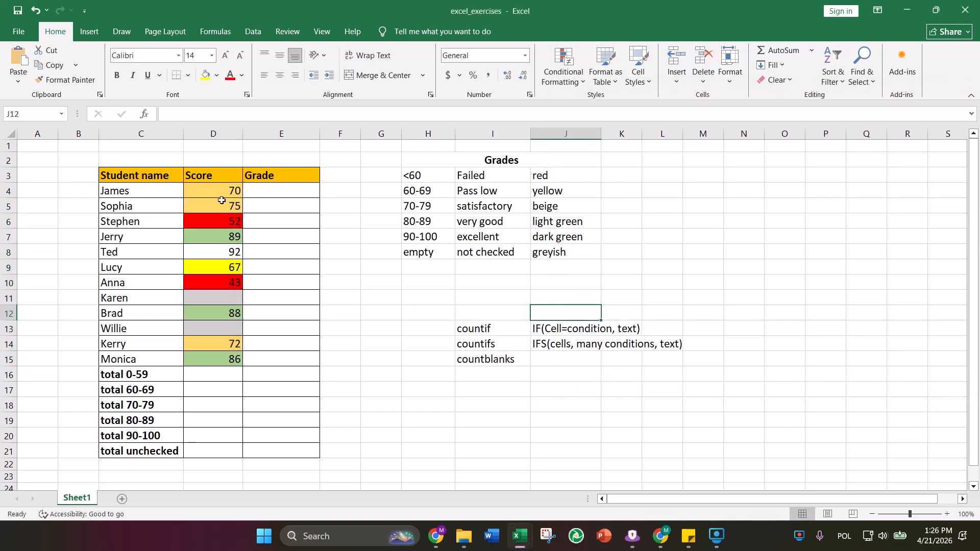
Create a rule for D4:D15 that formats only cells whose value is greater than or equal to 90.
left_click_drag(224, 191, 225, 359)
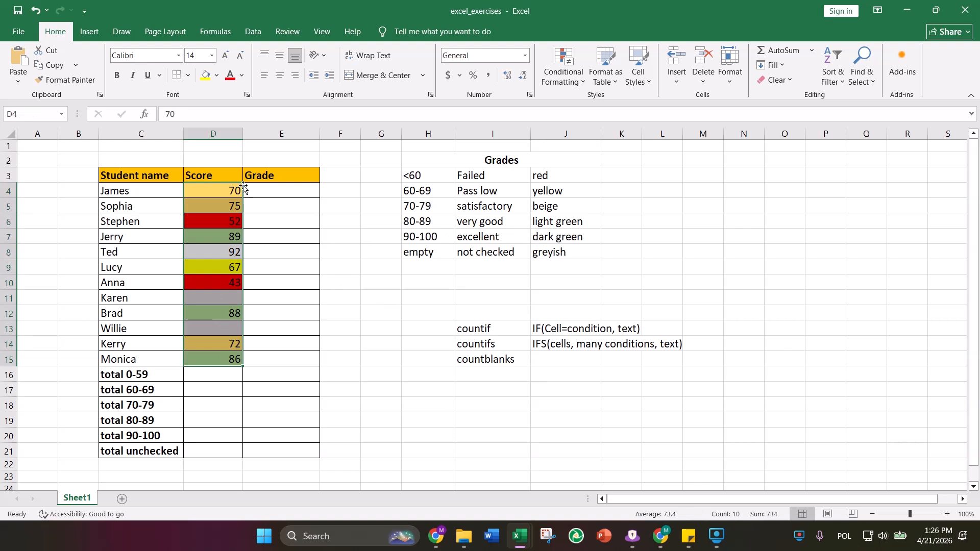
left_click(575, 85)
left_click(582, 217)
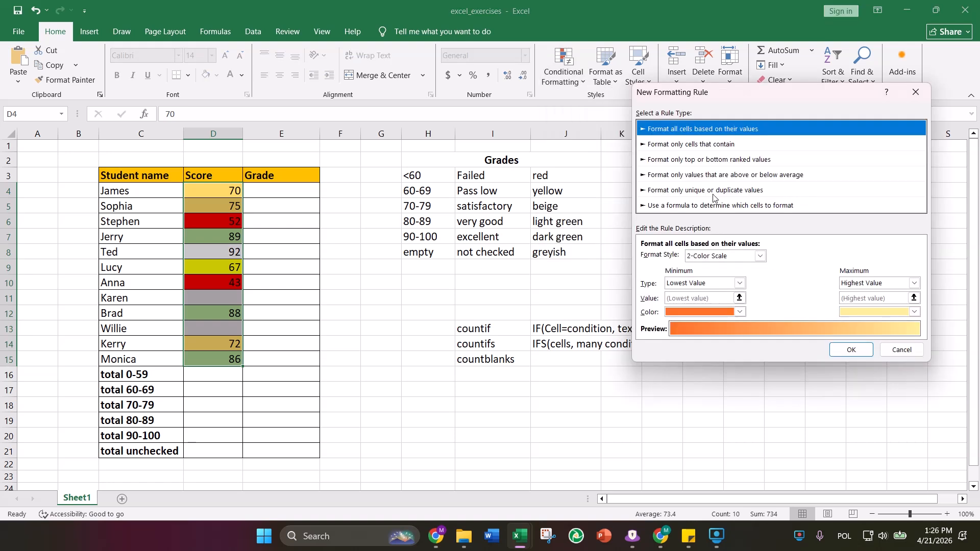
left_click(681, 146)
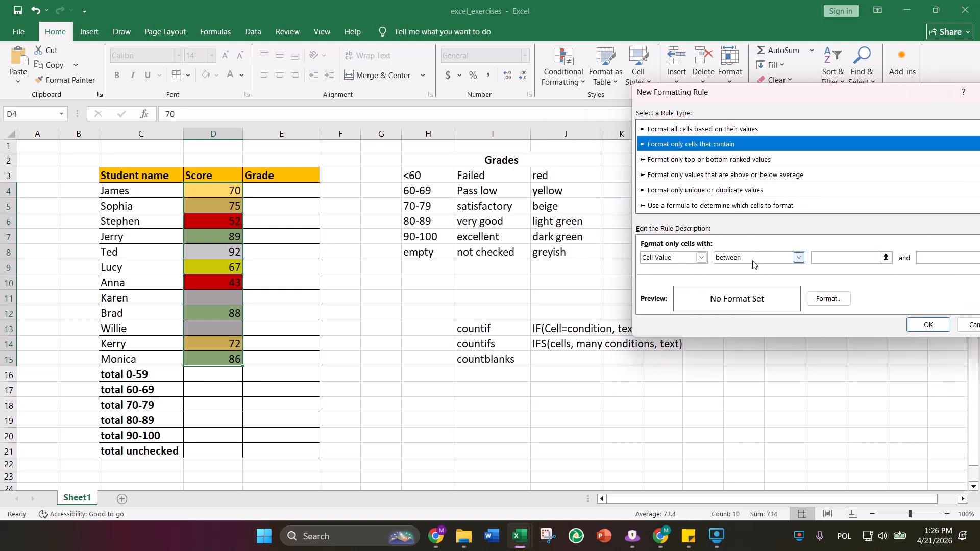
left_click(753, 263)
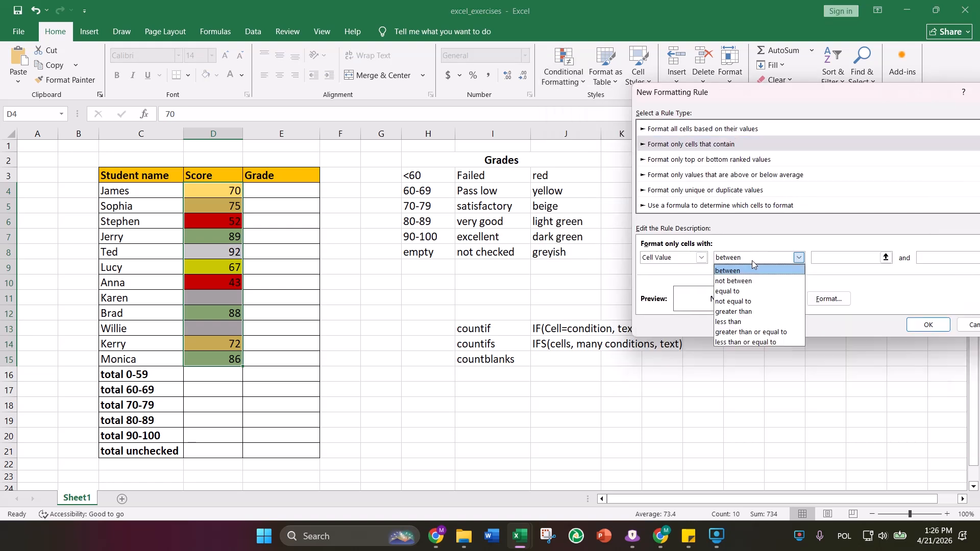
left_click(748, 333)
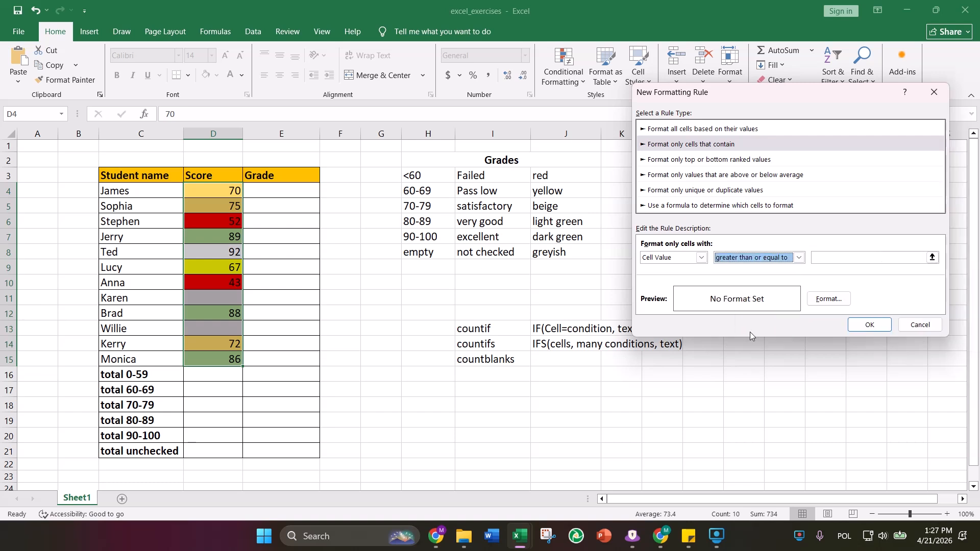
left_click(836, 257)
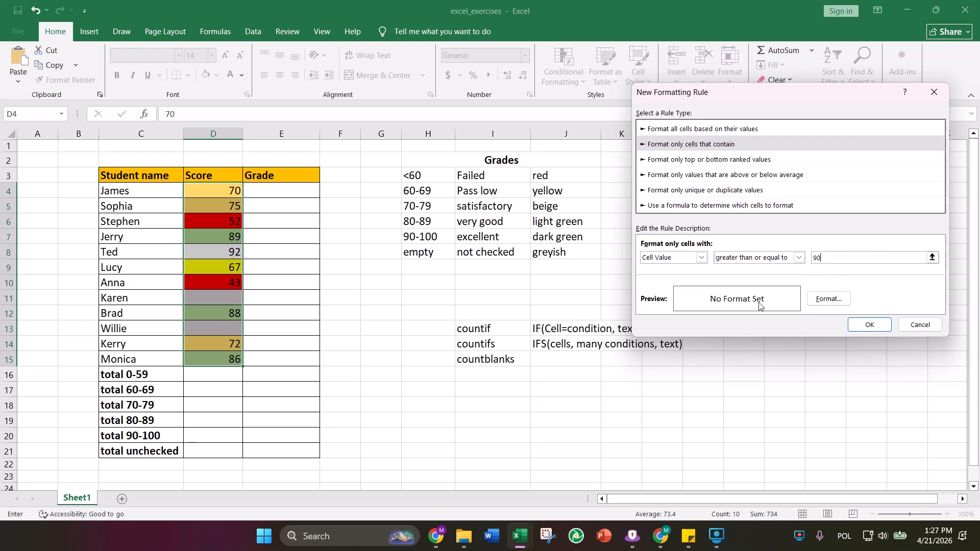
Give the 90-and-above rule a dark green fill, apply it to the Score column and check cell D8.
left_click(817, 300)
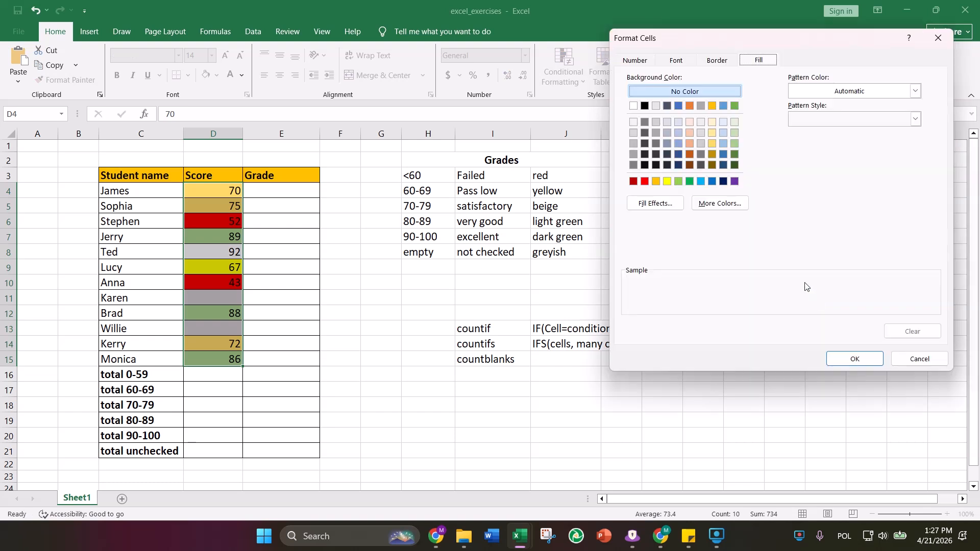
left_click(736, 155)
left_click(854, 359)
left_click(882, 324)
left_click(615, 298)
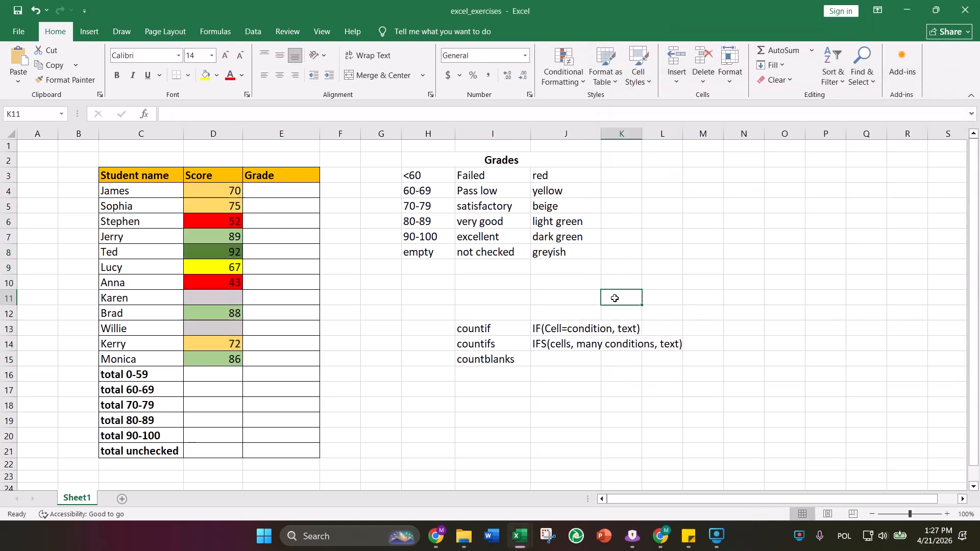
left_click(204, 252)
left_click(357, 252)
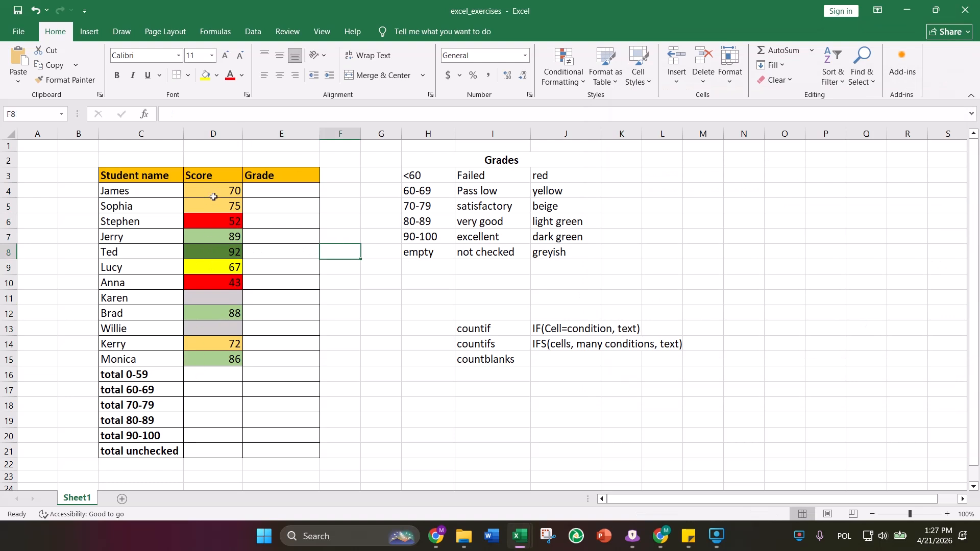
left_click_drag(214, 196, 221, 357)
left_click_drag(473, 327, 473, 362)
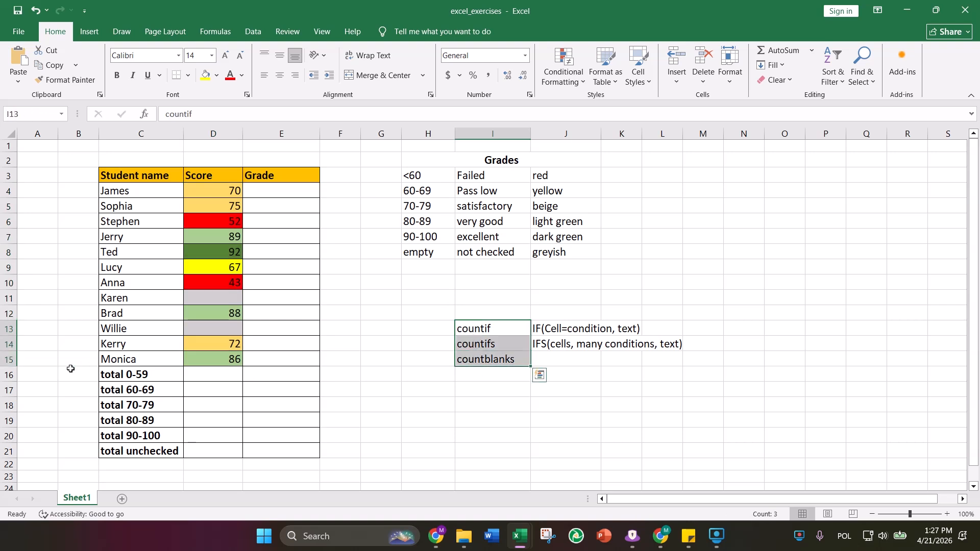
left_click_drag(105, 376, 212, 449)
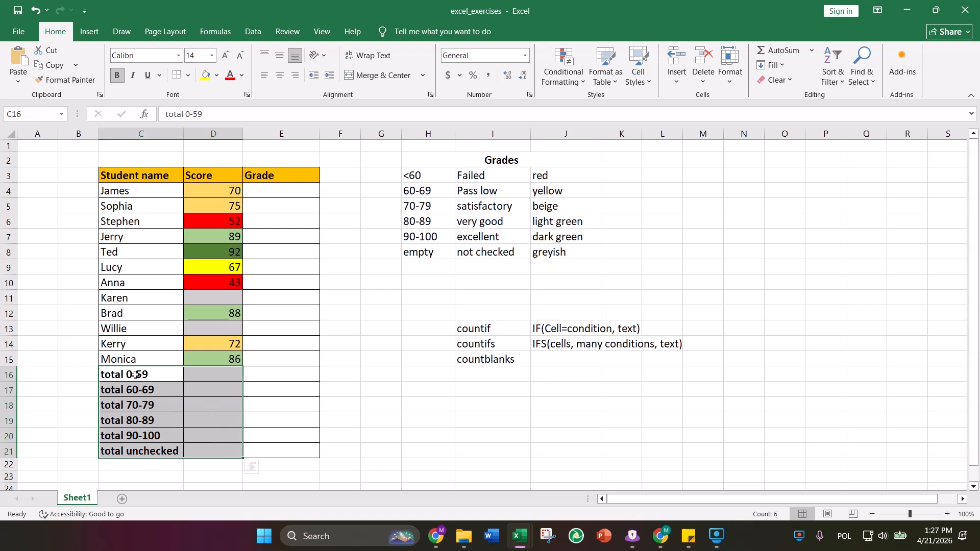
left_click(193, 377)
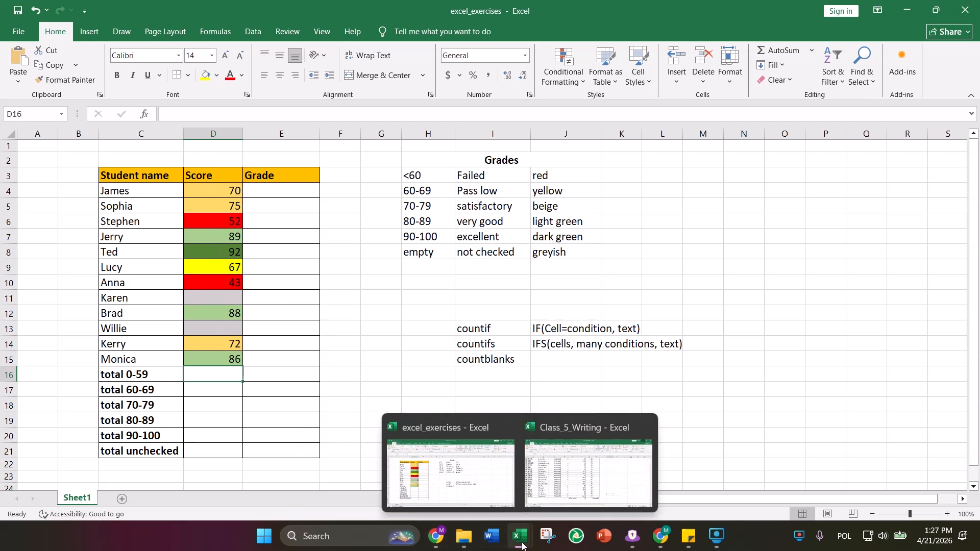
Switch to the Class_5_Writing workbook, examine the totals row beneath its score list, and return to excel_exercises.
left_click(546, 478)
left_click(553, 486)
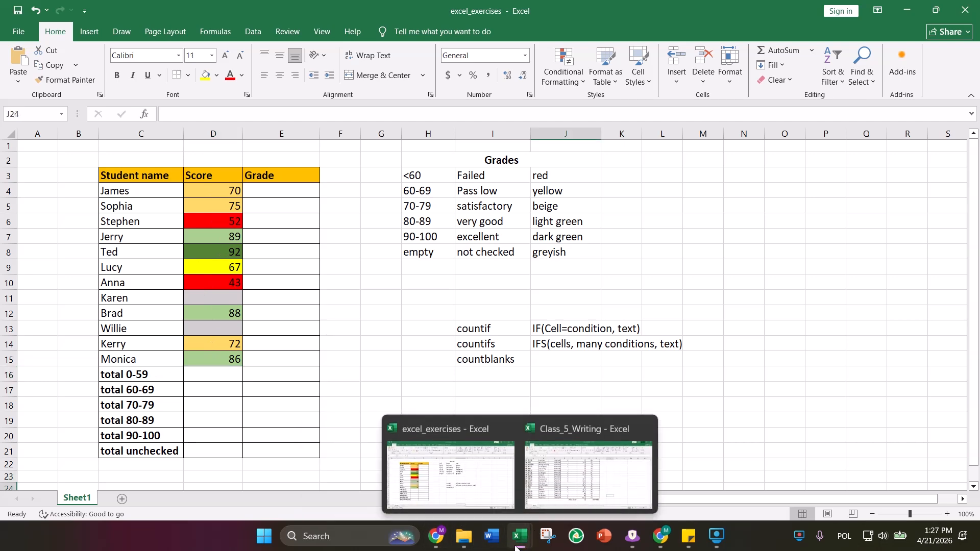
mouse_move(521, 545)
left_click(587, 480)
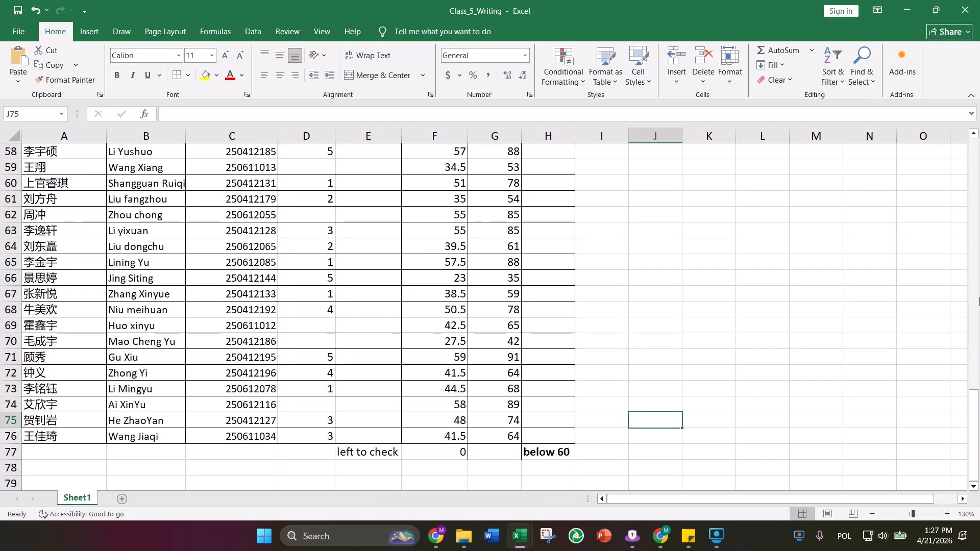
mouse_move(978, 434)
left_mouse_down()
mouse_move(977, 199)
mouse_move(978, 434)
left_mouse_up()
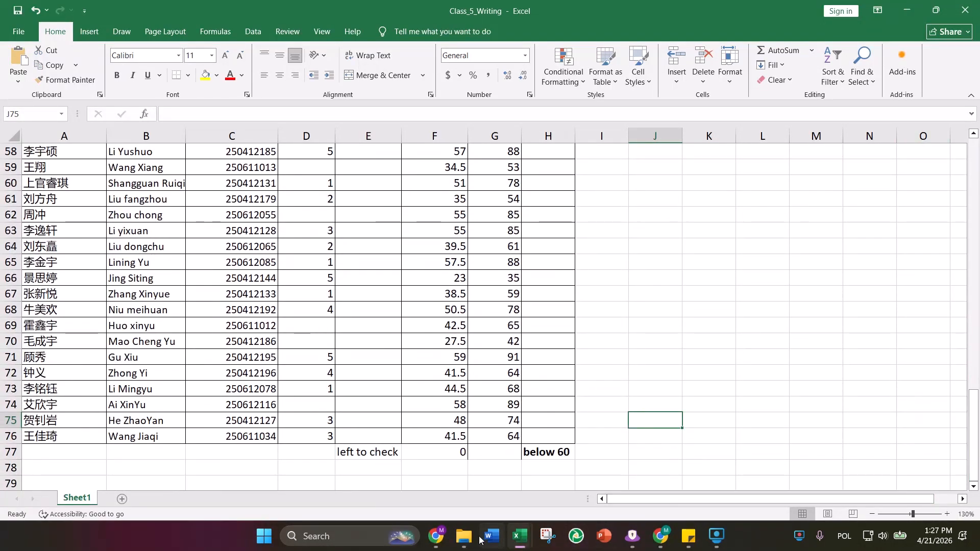
mouse_move(672, 545)
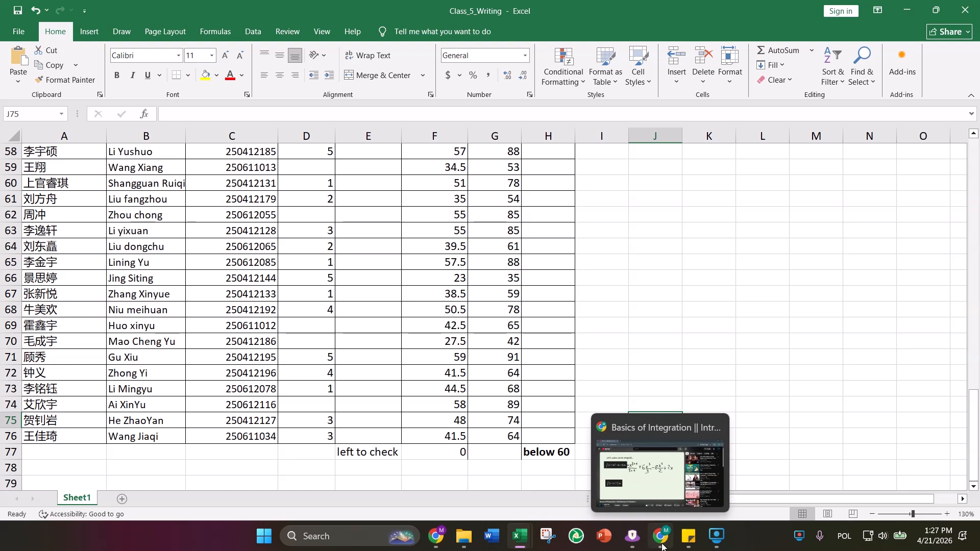
mouse_move(520, 539)
left_click(490, 510)
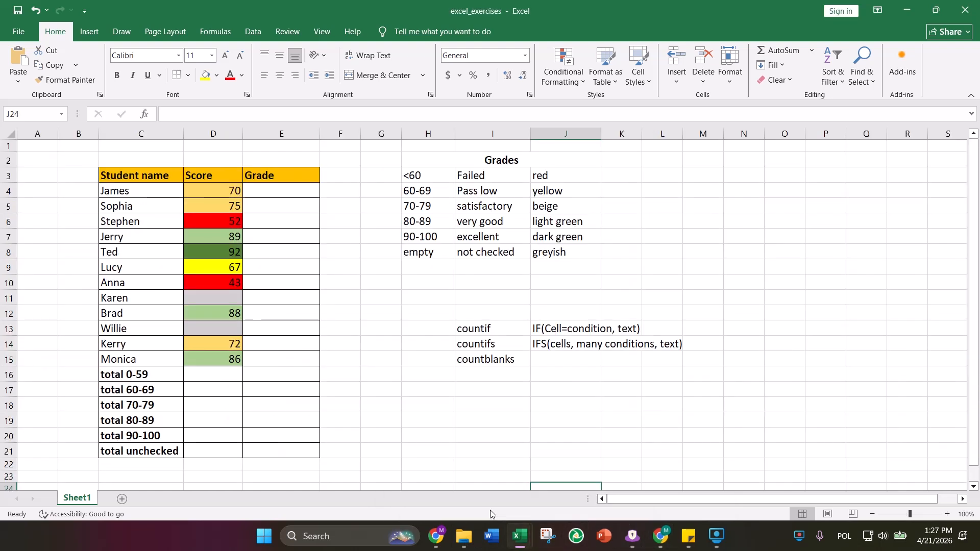
Start a COUNTIF formula in D16, the total 0-59 row, with D4:D15 as its range.
left_click(199, 375)
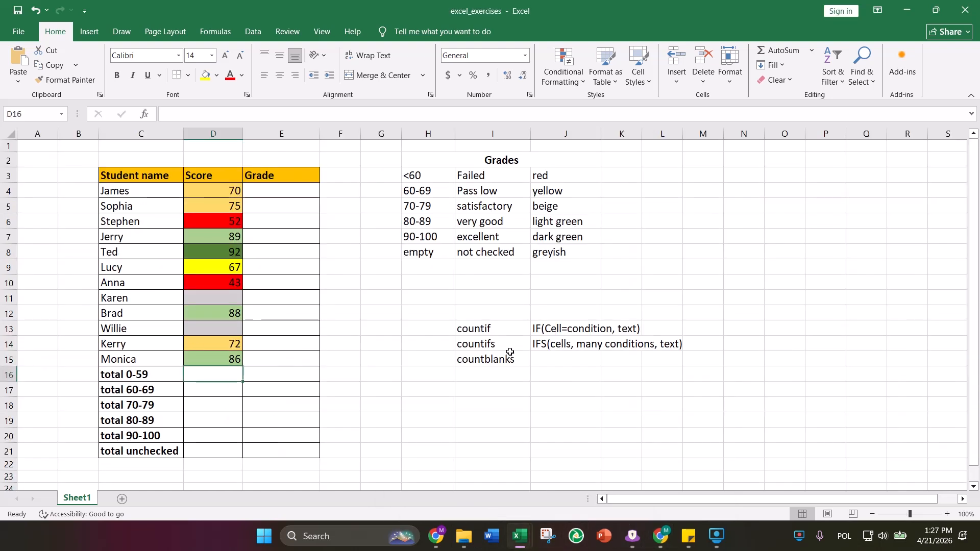
left_click(483, 327)
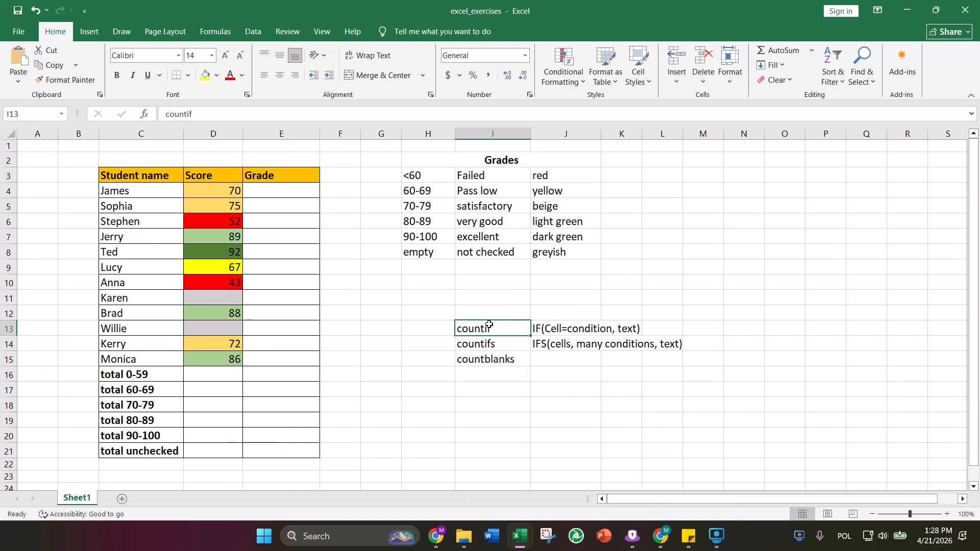
left_click(196, 376)
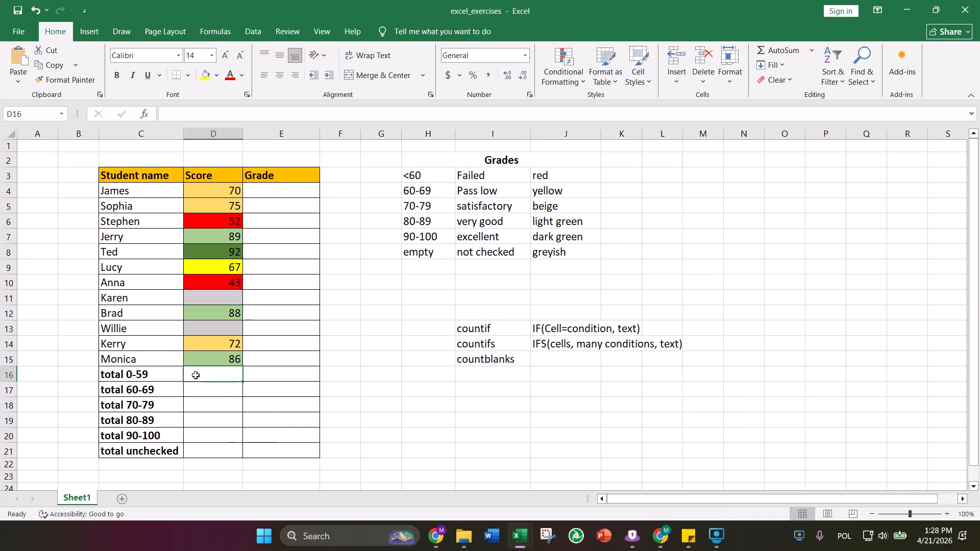
type("=")
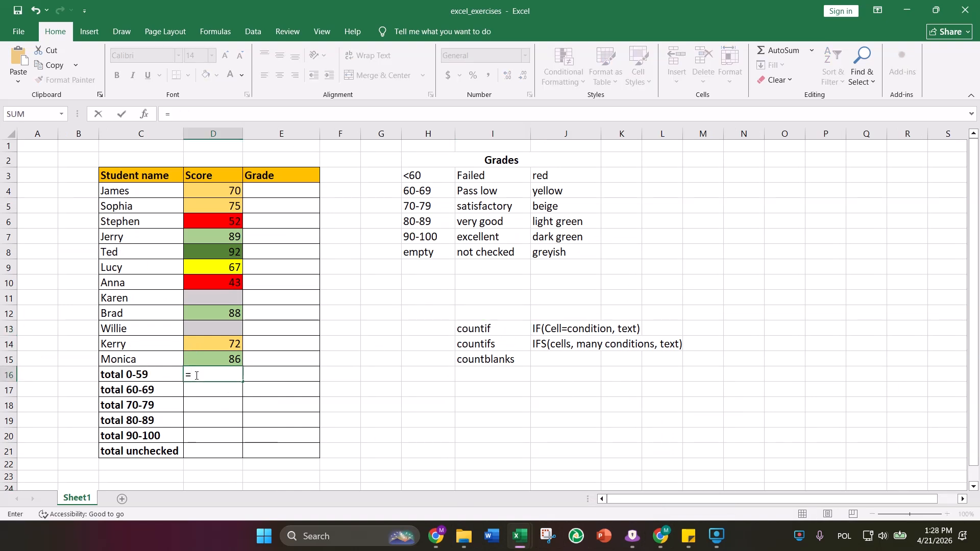
type("coun")
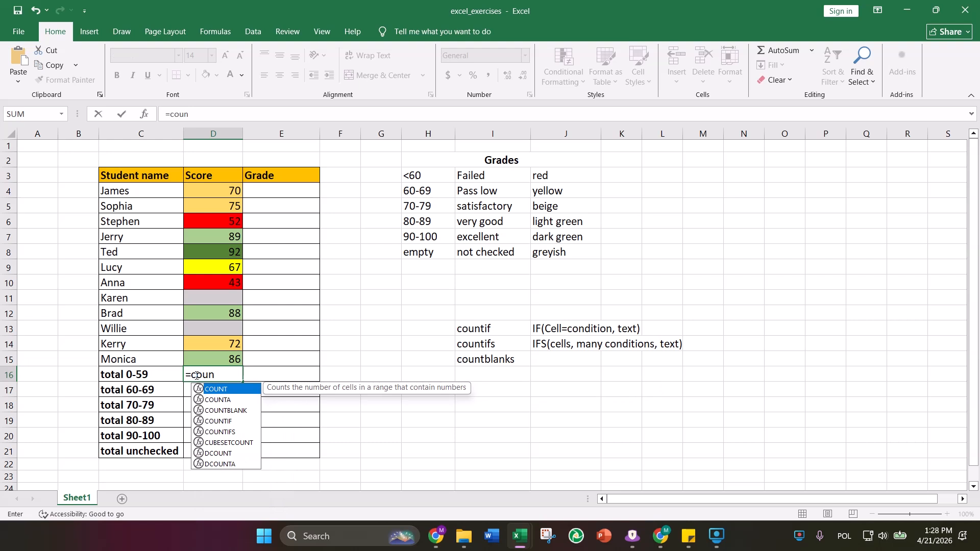
type("tif")
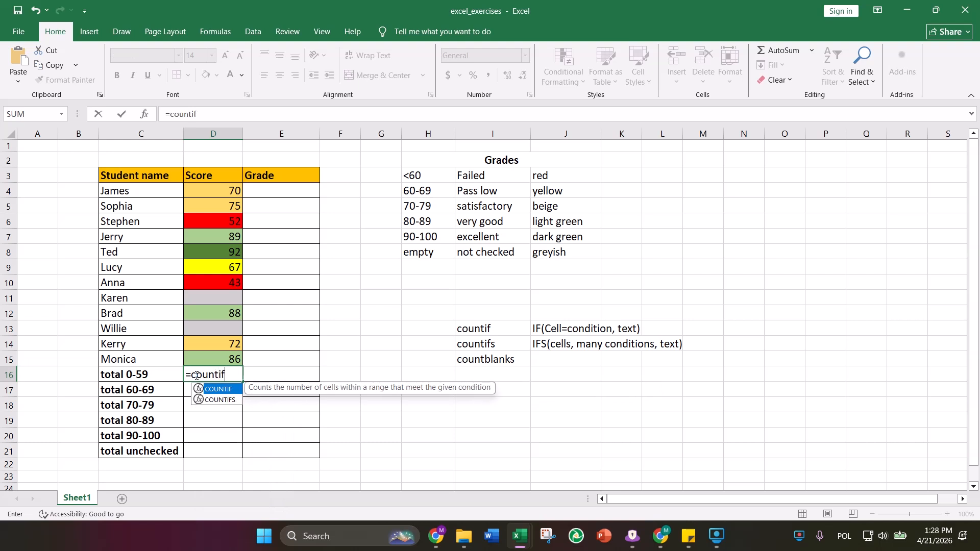
type("(")
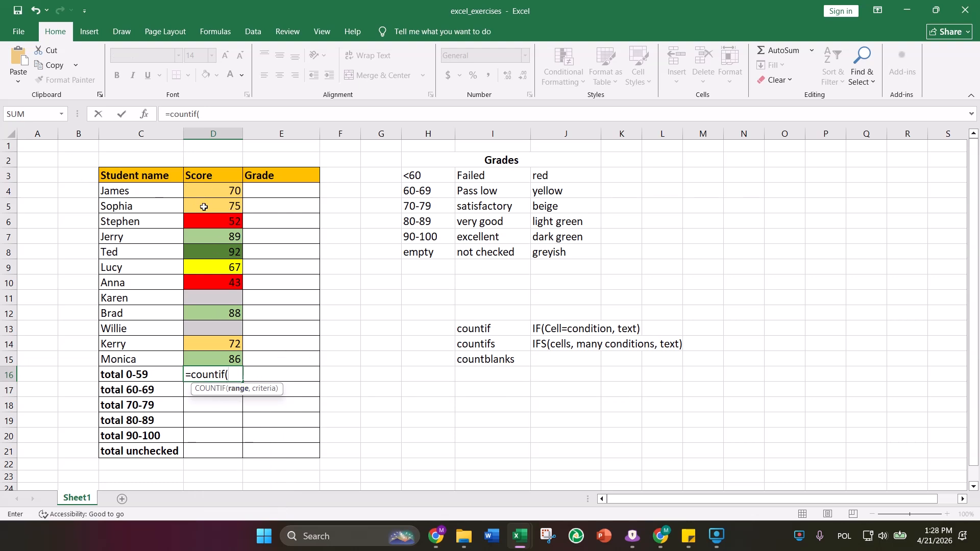
type("D4")
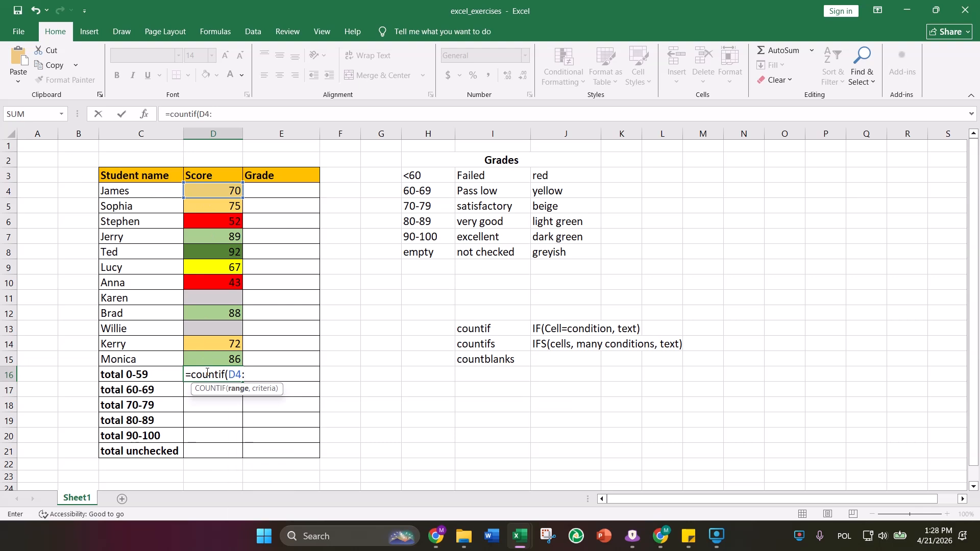
type(":D15")
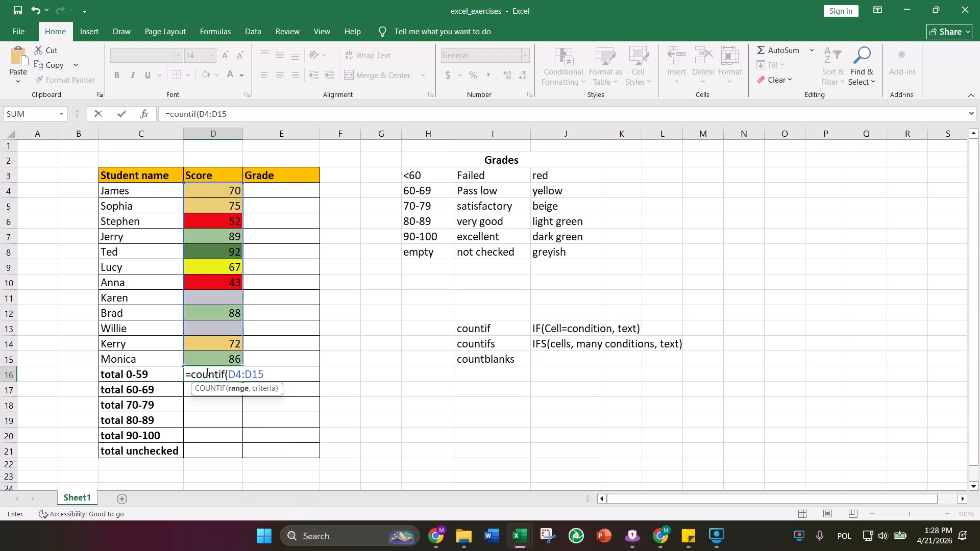
Add <60 without quotation marks as the criterion, close the formula and try to enter it in D16.
type(",")
type("<60")
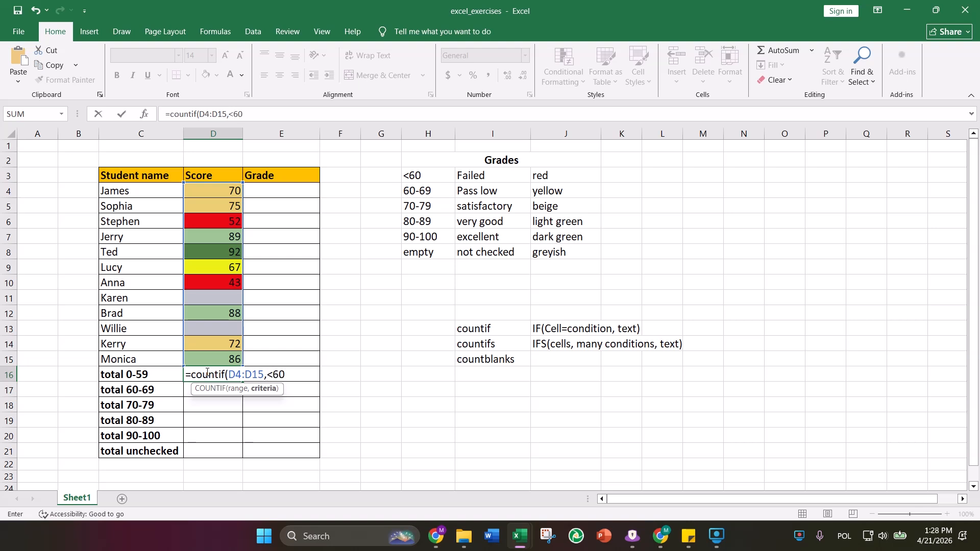
type(")")
key("Return")
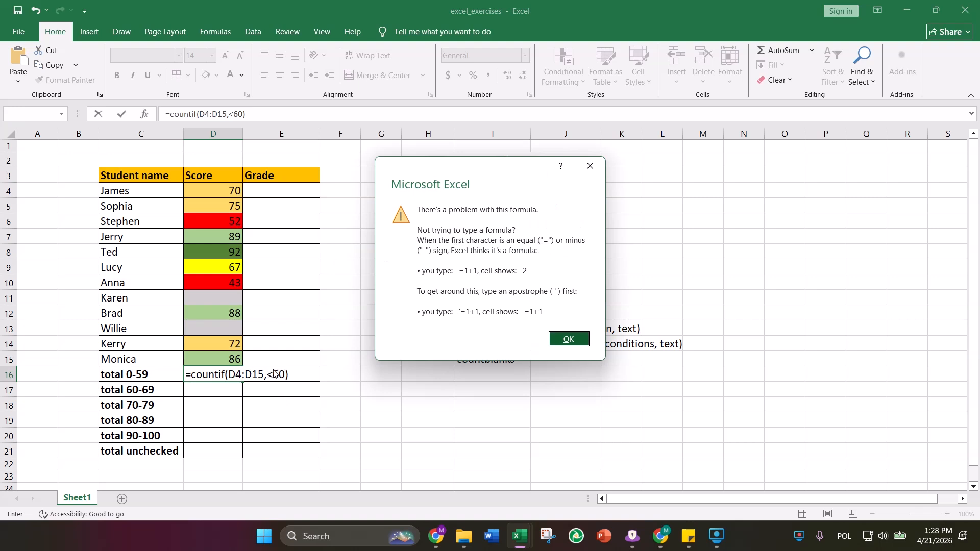
left_click(557, 341)
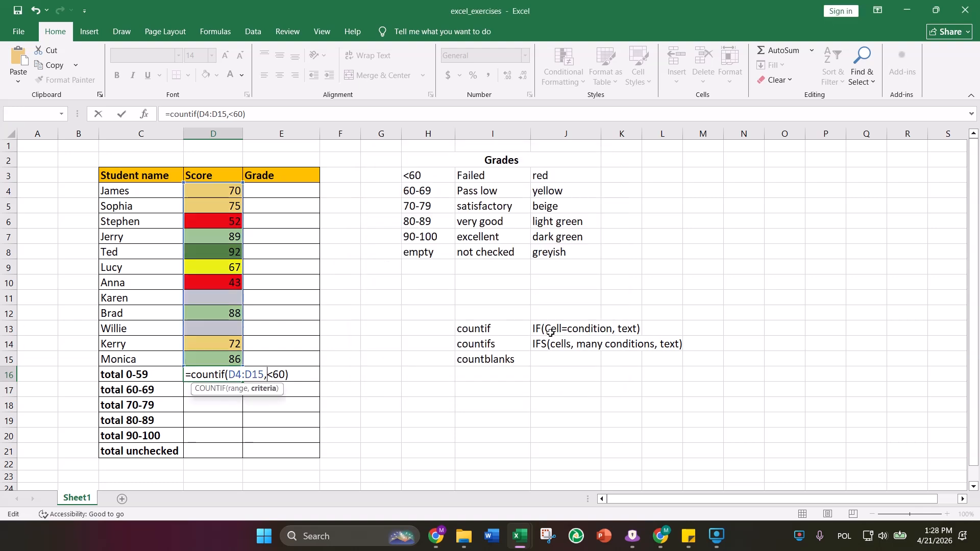
Enclose the <60 criterion in quotation marks, enter the formula in D16, and check it against the score in D6.
type("\"")
key("Right")
key("Right")
type("\"")
key("Return")
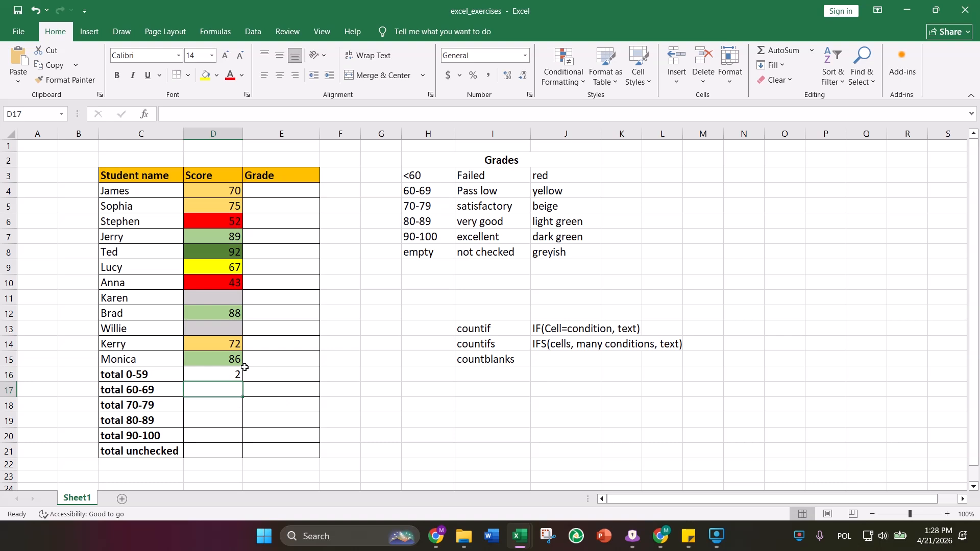
left_click(219, 375)
left_click(232, 220)
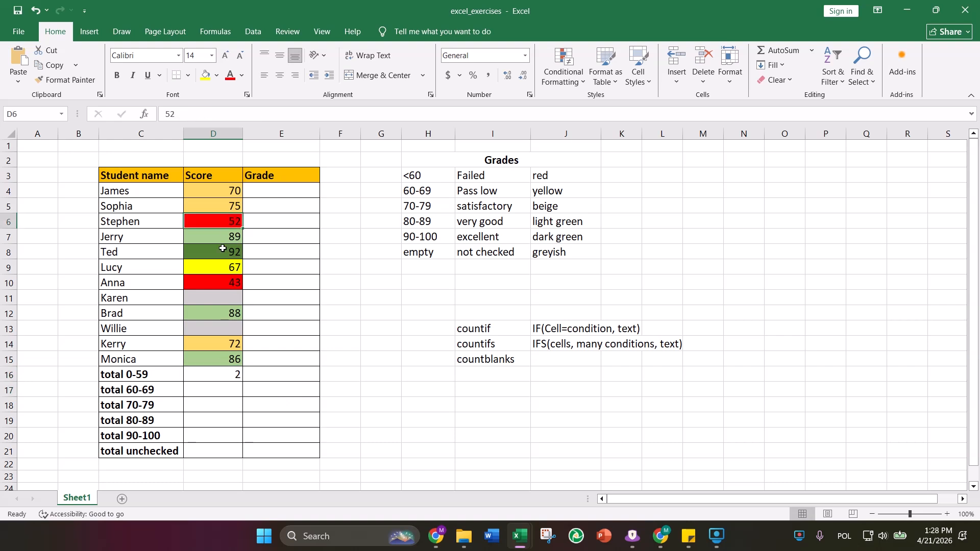
left_click(207, 376)
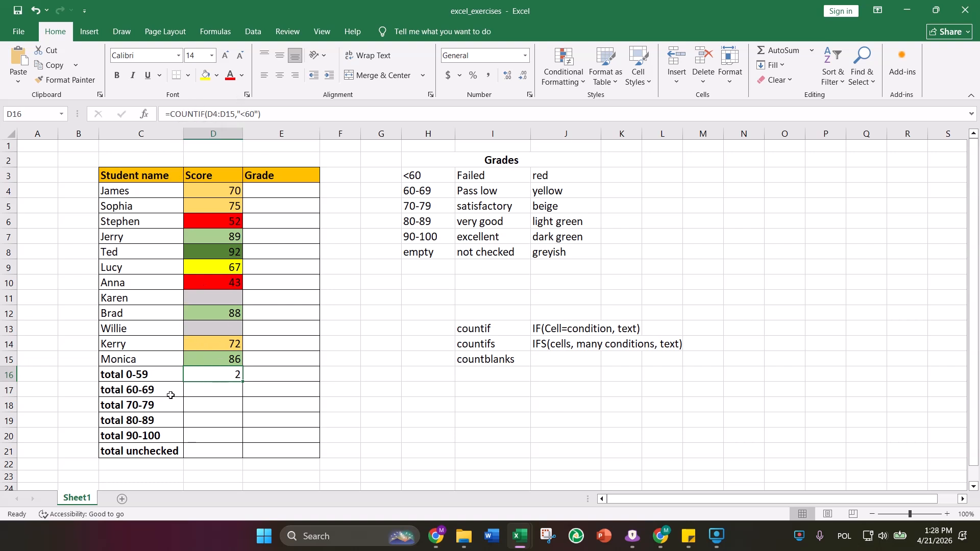
Start a COUNTIFS formula in D17, the total 60-69 row, with D4:15 as the first criteria range.
left_click(458, 346)
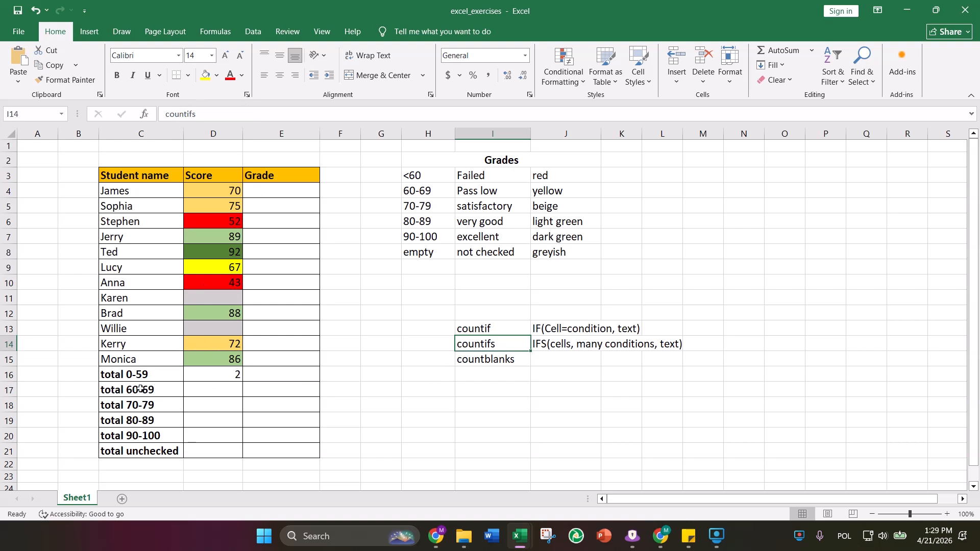
left_click_drag(141, 389, 201, 394)
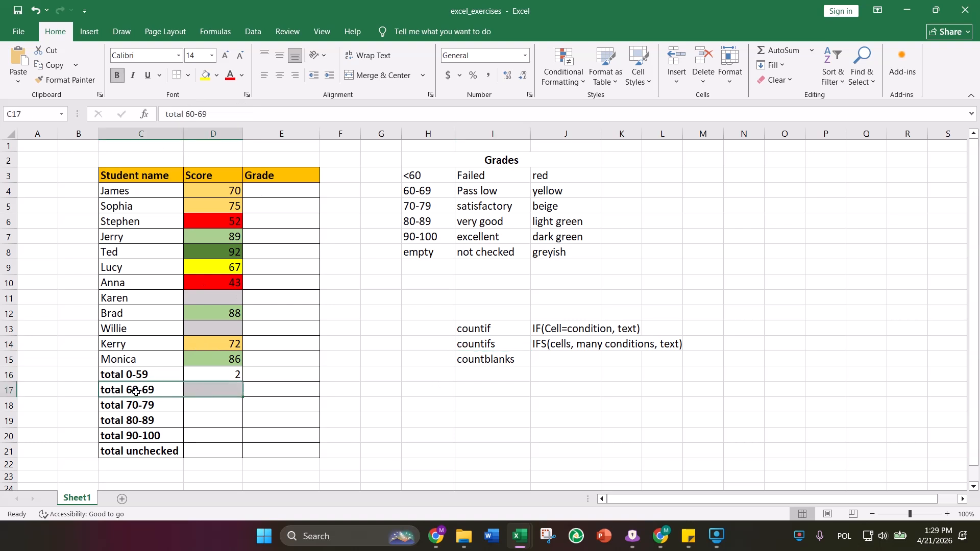
double_click(200, 389)
type("=")
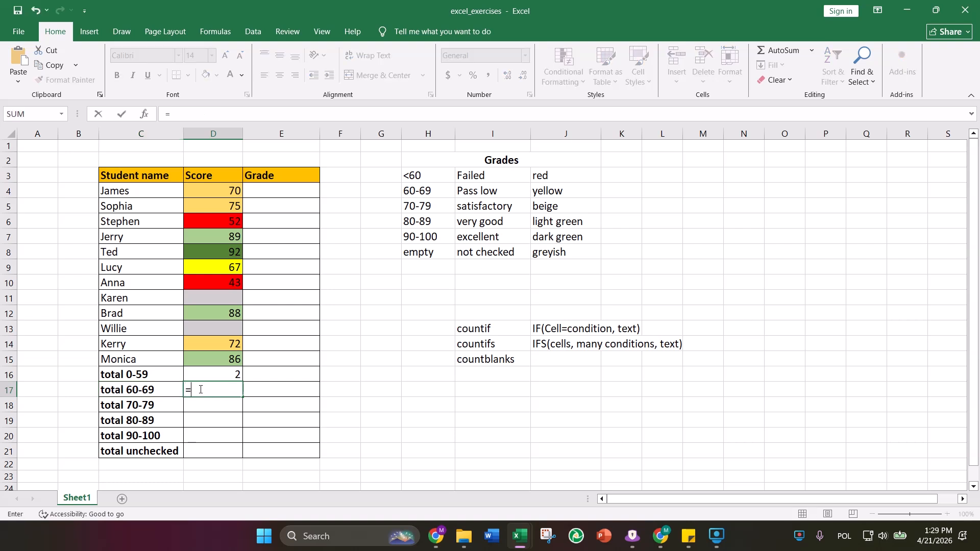
type("count")
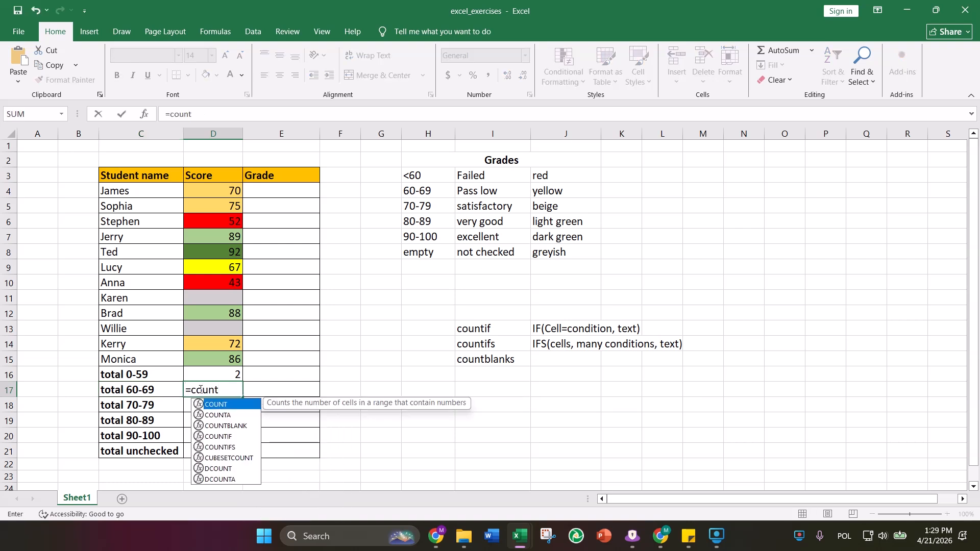
type("if")
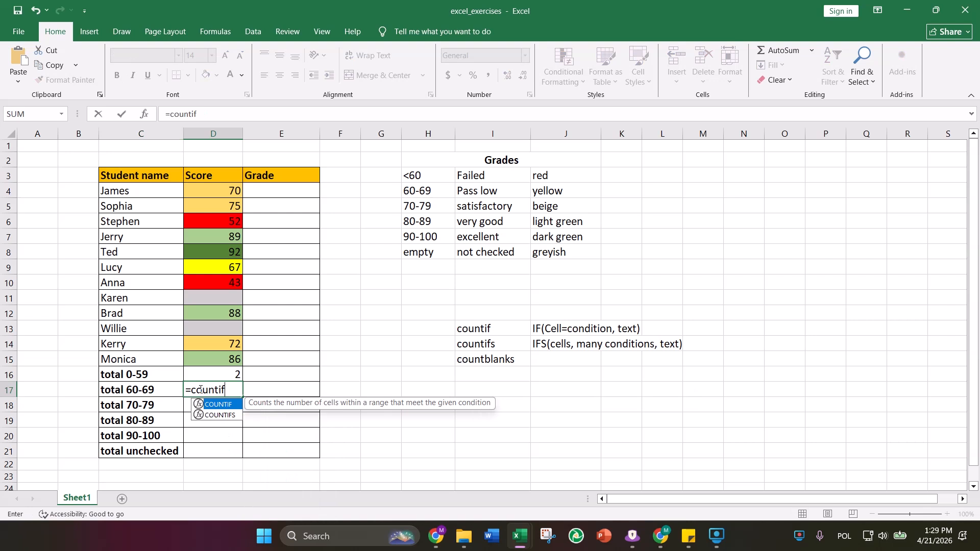
type("s(")
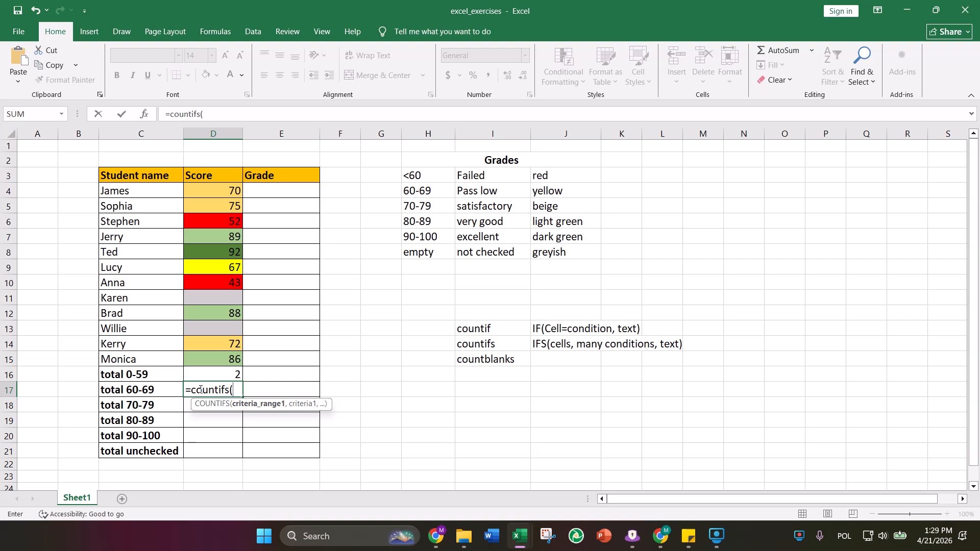
type("D4:1")
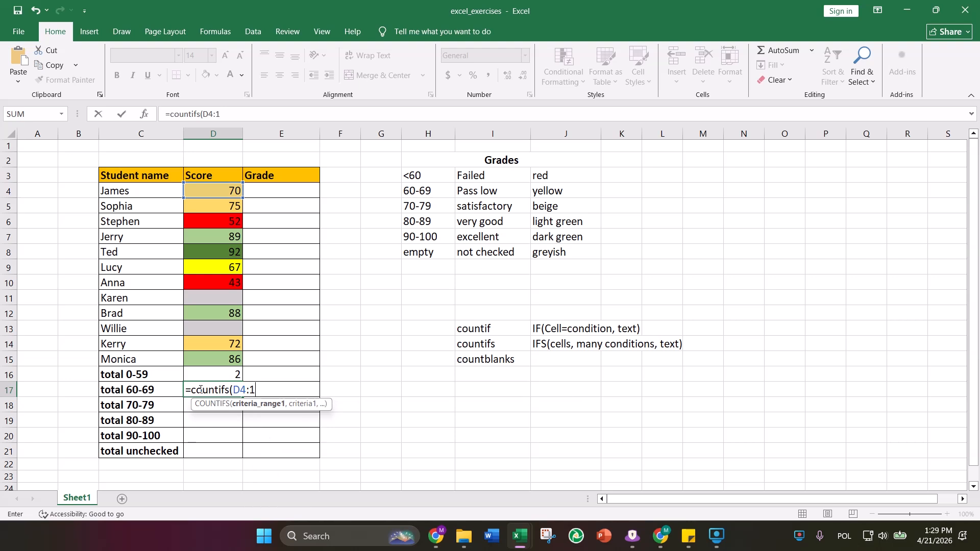
type("5,\"")
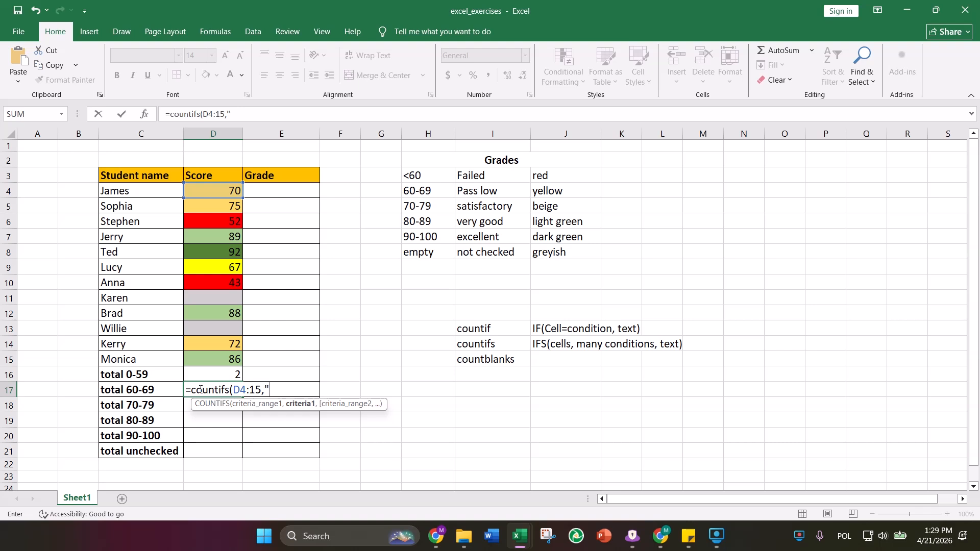
Set the first criterion of the COUNTIFS formula in D17 to ">=60".
type("=")
type(">")
key("BackSpace")
key("BackSpace")
type(">=60\",")
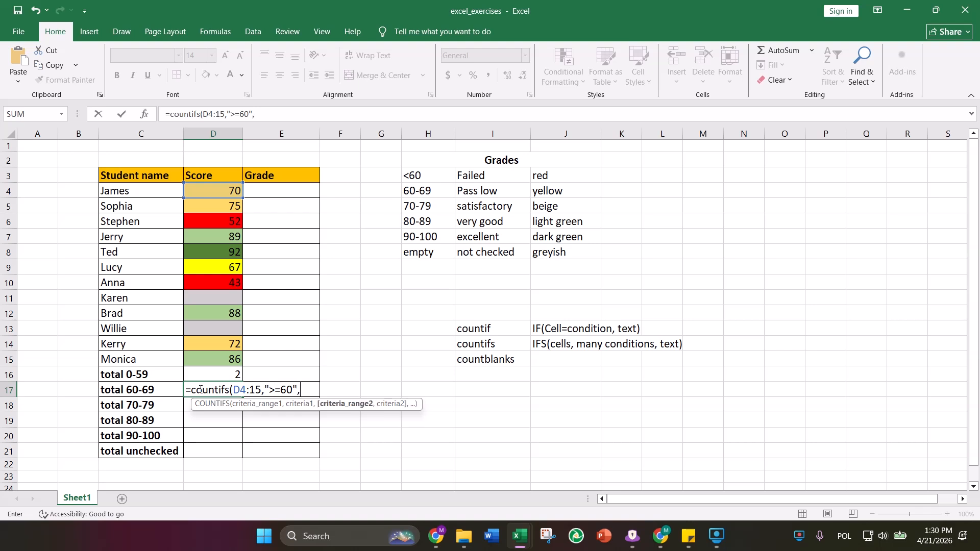
Add D4:15 as the second criteria range with criterion "<70", close the COUNTIFS formula and try to enter it in D17.
type("D")
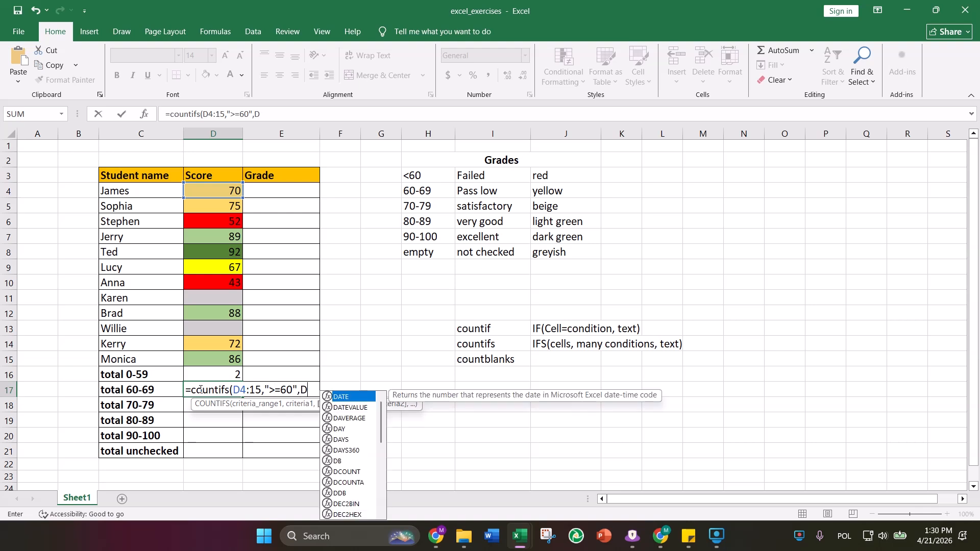
type("4:15")
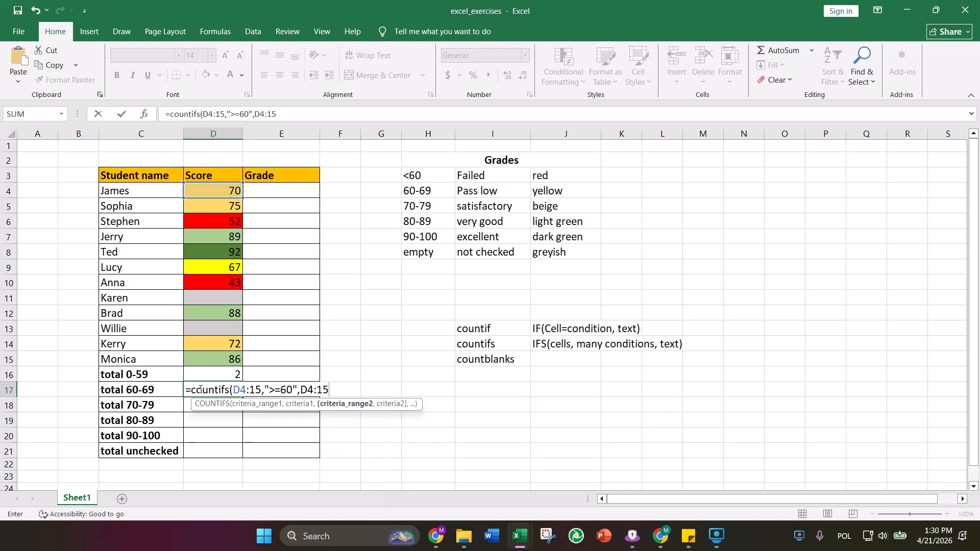
type(",\"")
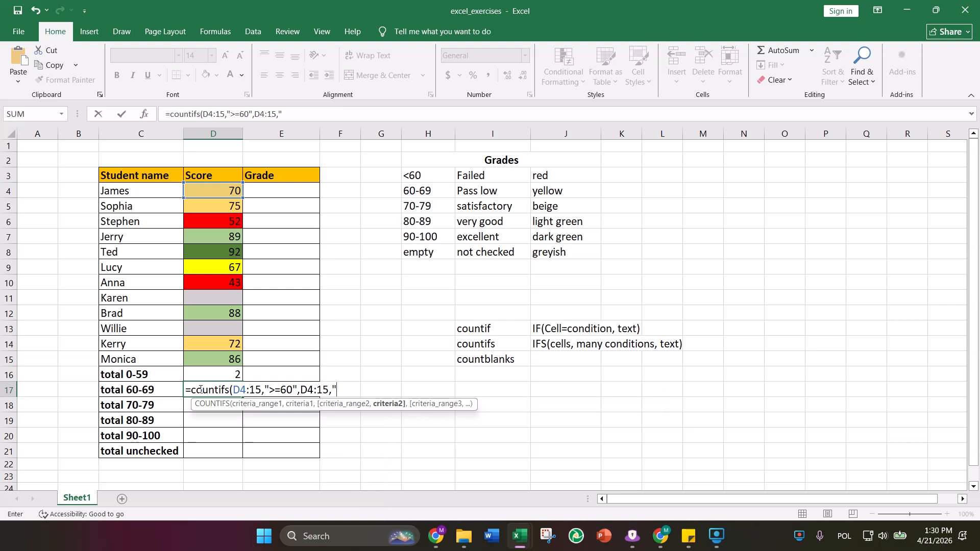
type("<")
type("70")
type("\")")
key("BackSpace")
key("BackSpace")
type(")")
key("Return")
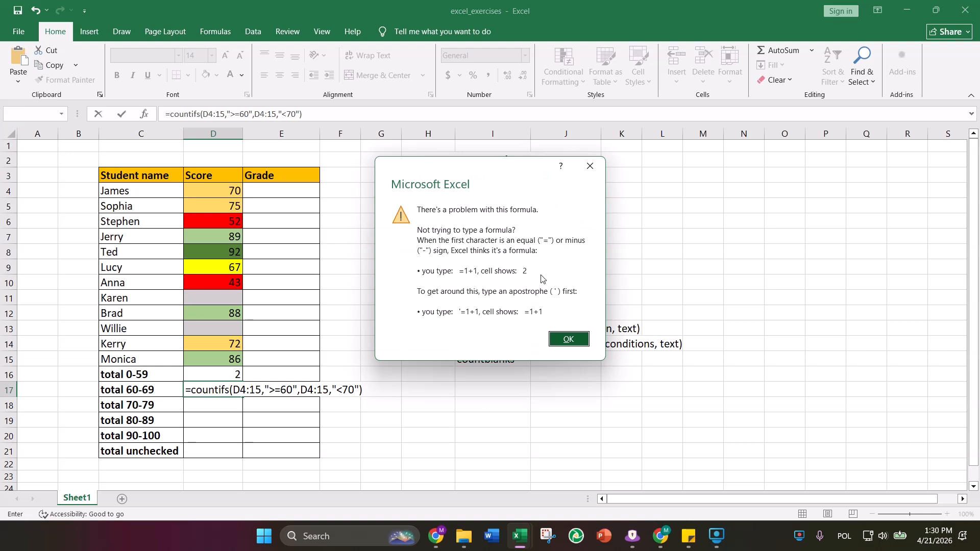
left_click(567, 339)
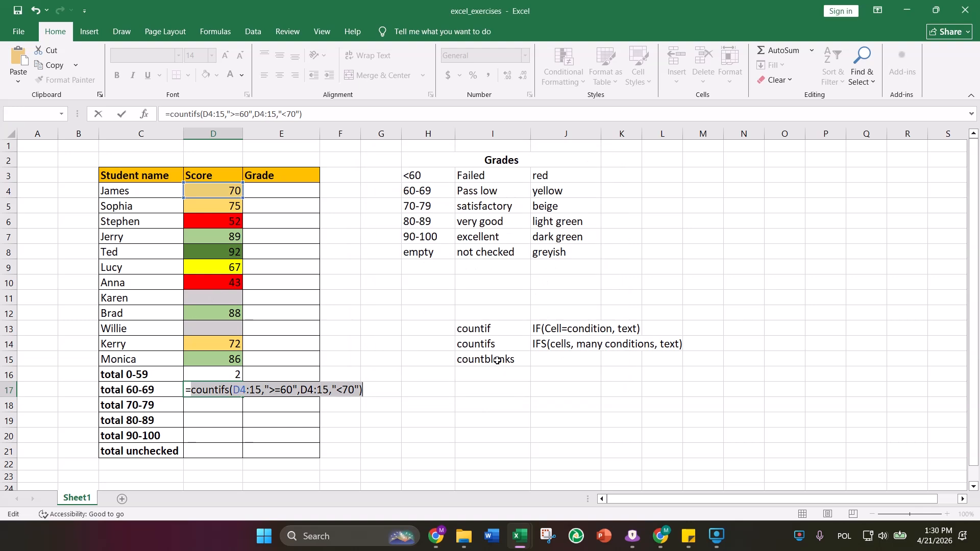
Change the first criterion of the D17 formula to "=>60" and try to enter it again.
left_click(280, 390)
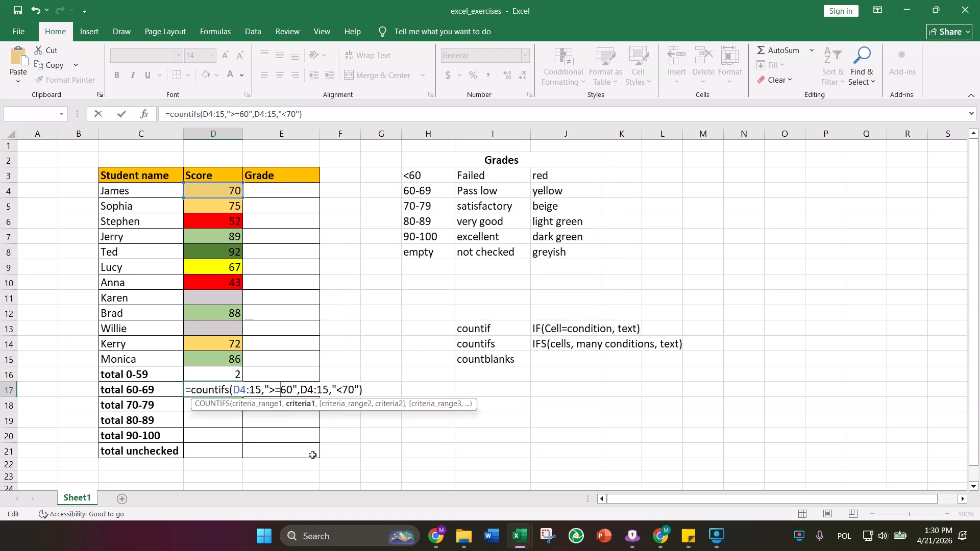
key("BackSpace")
key("BackSpace")
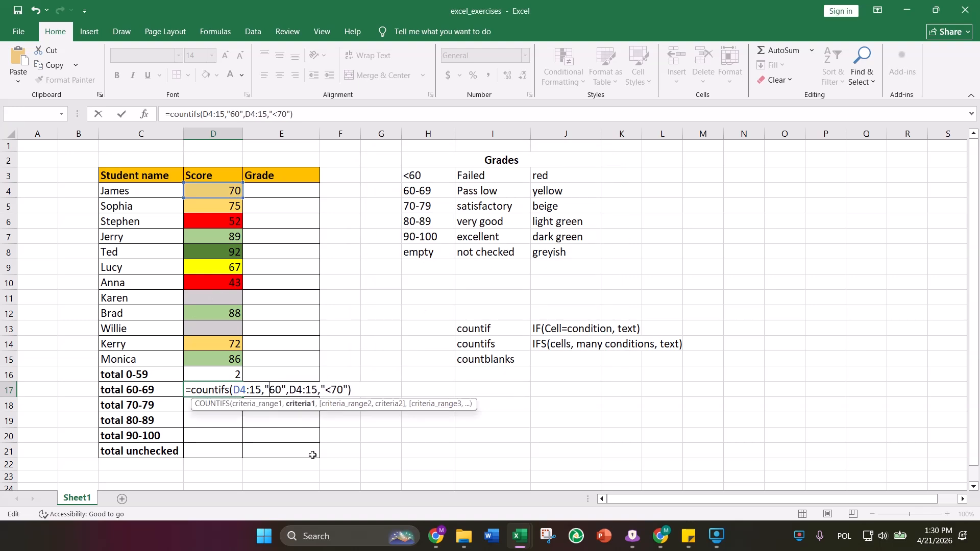
type("=>")
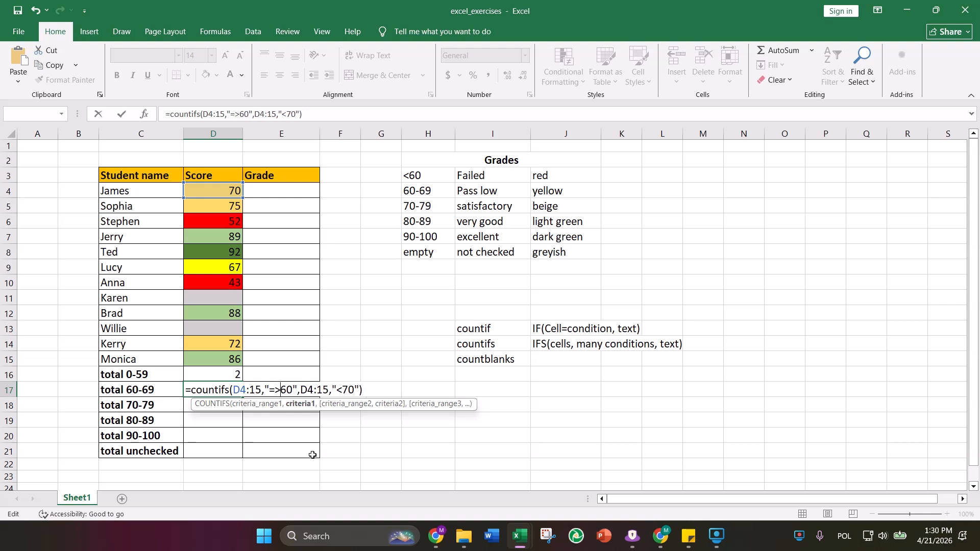
key("Return")
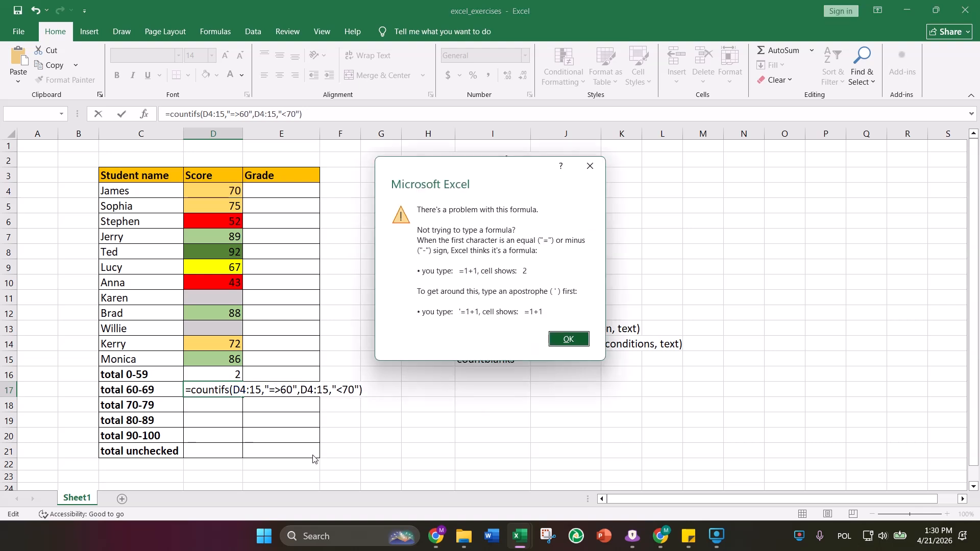
left_click(558, 340)
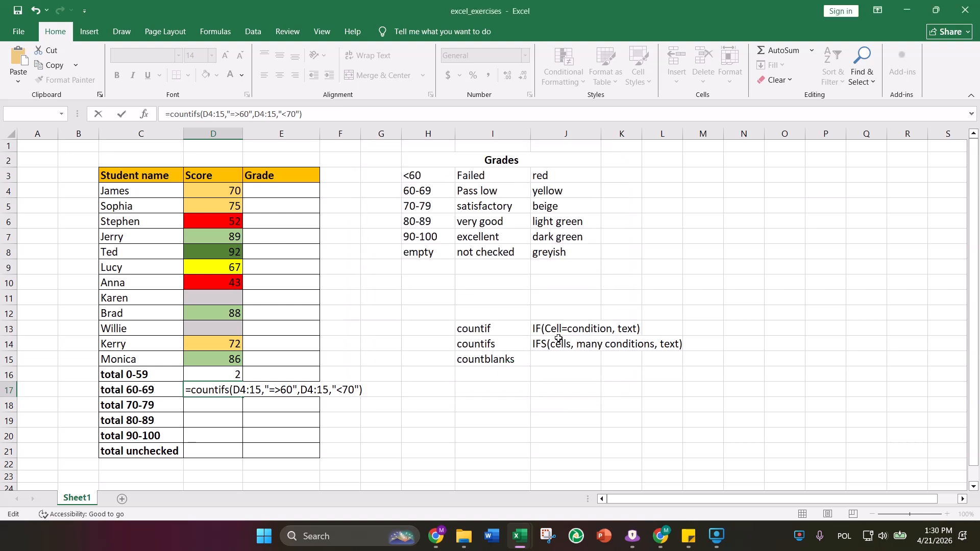
Change the first criterion of the D17 formula to ">60" and try to enter it.
left_click(295, 391)
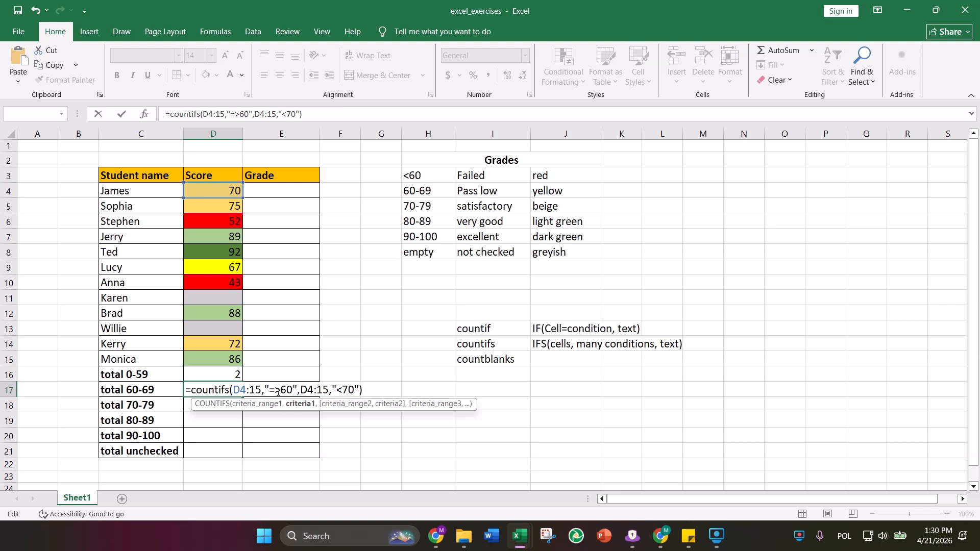
left_click(275, 391)
key("BackSpace")
key("Return")
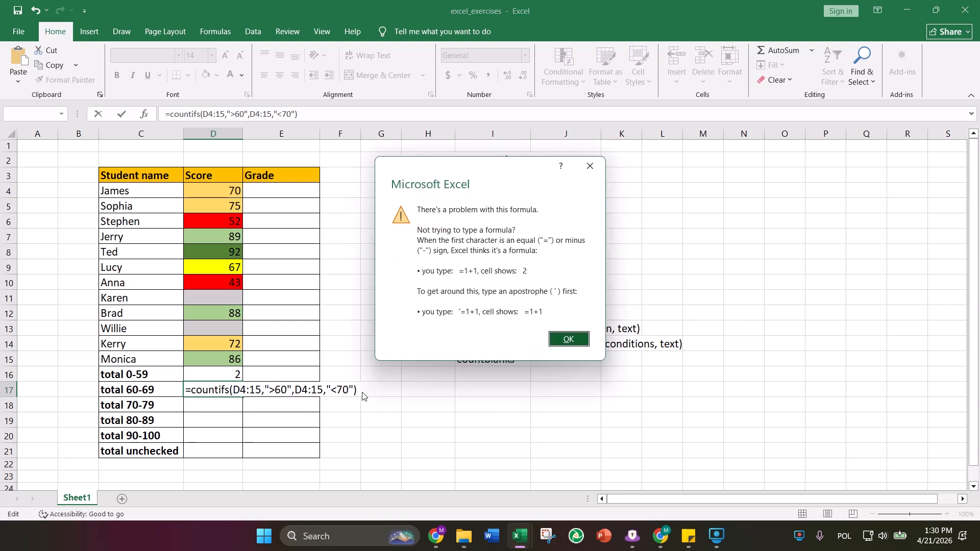
left_click(569, 340)
Discard the COUNTIFS formula in D17 and check how the range is written in the COUNTIF formula in D16.
left_click(236, 373)
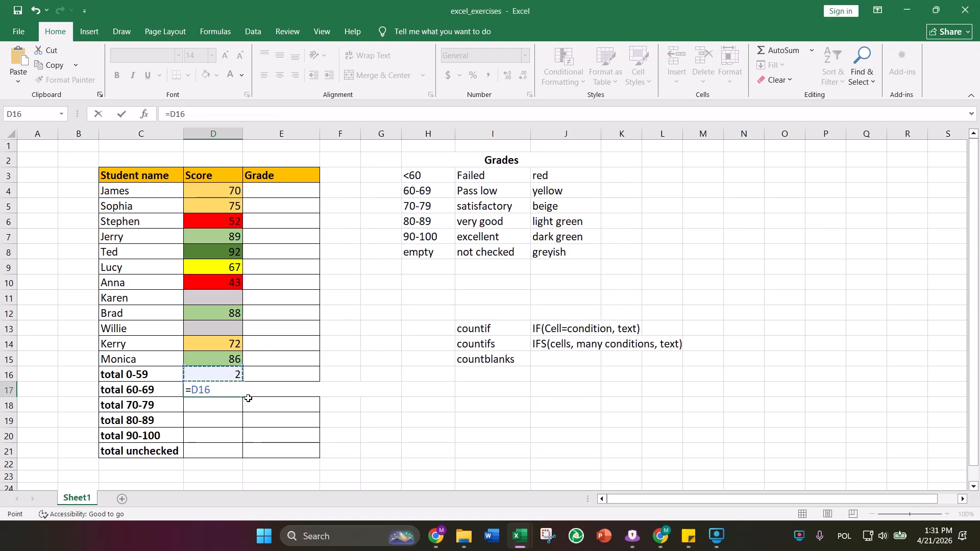
key("BackSpace")
key("BackSpace")
key("BackSpace")
key("BackSpace")
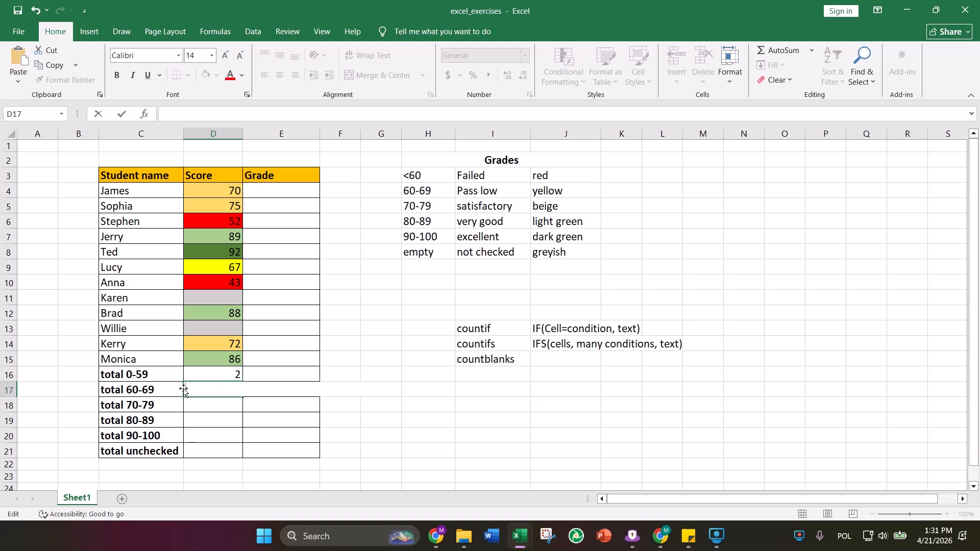
key("Escape")
left_click(227, 376)
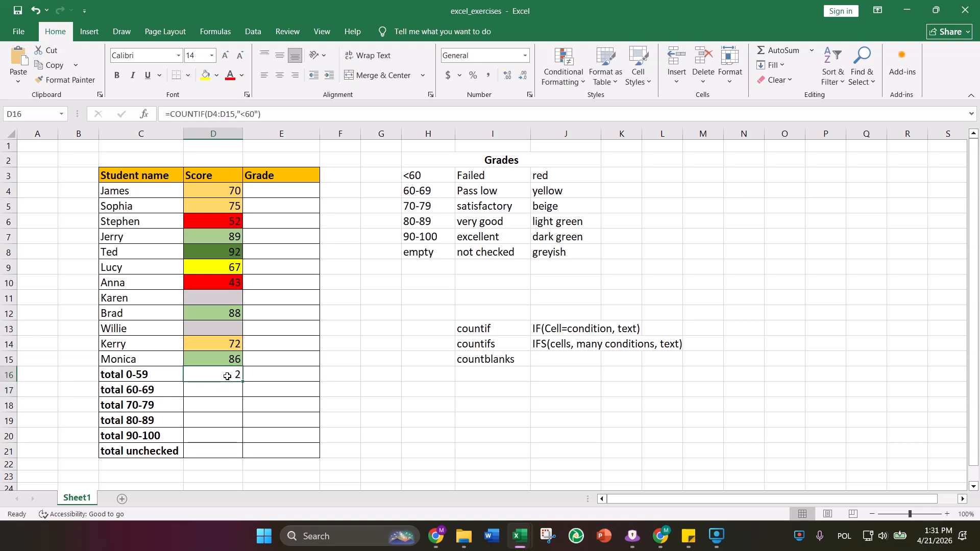
Start a new COUNTIFS formula in D17 with D4:D15 as the first criteria range and ">60" as its criterion.
double_click(221, 392)
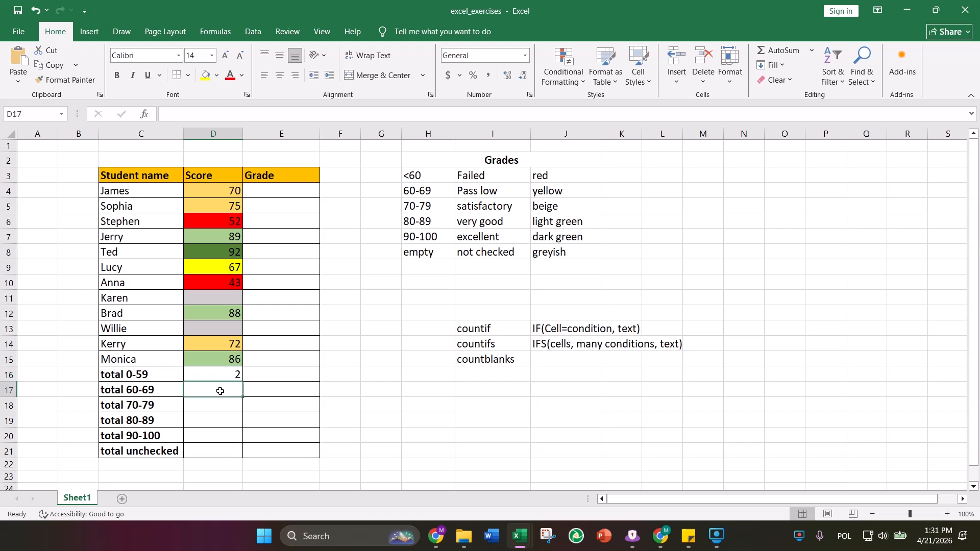
type("=")
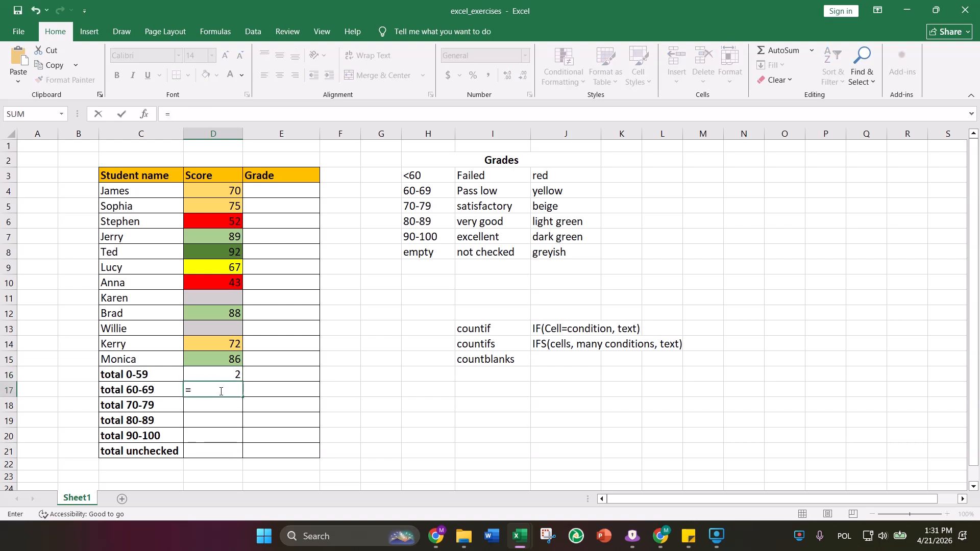
type("countifs")
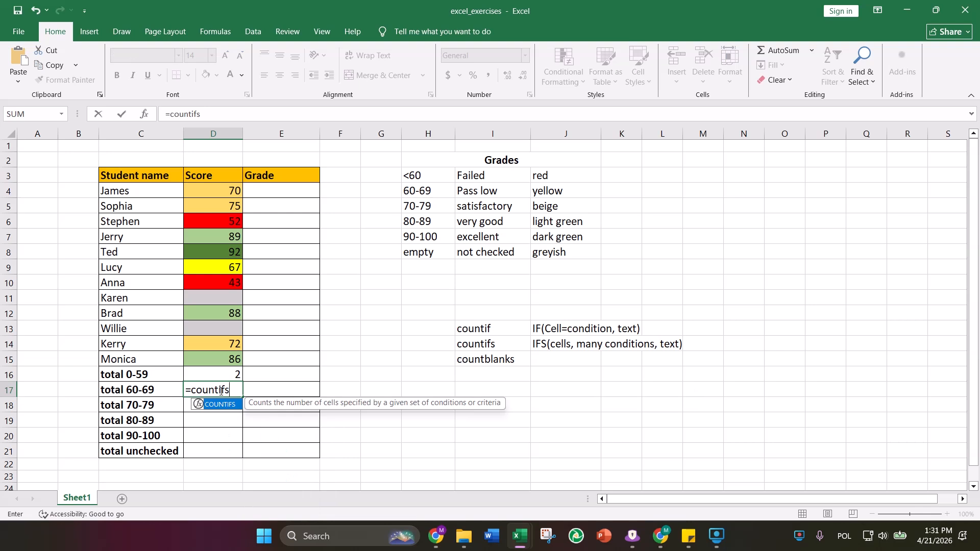
type("(D")
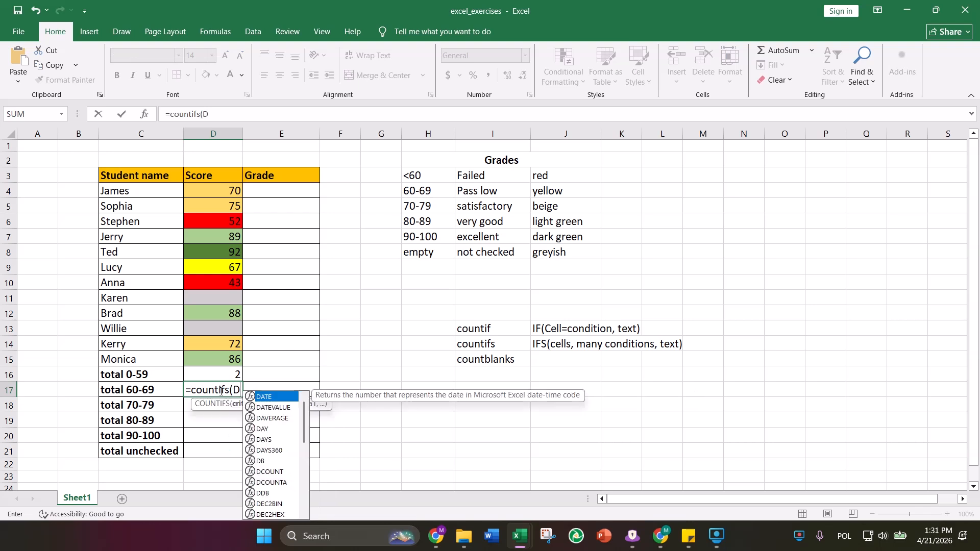
type("4:D15,")
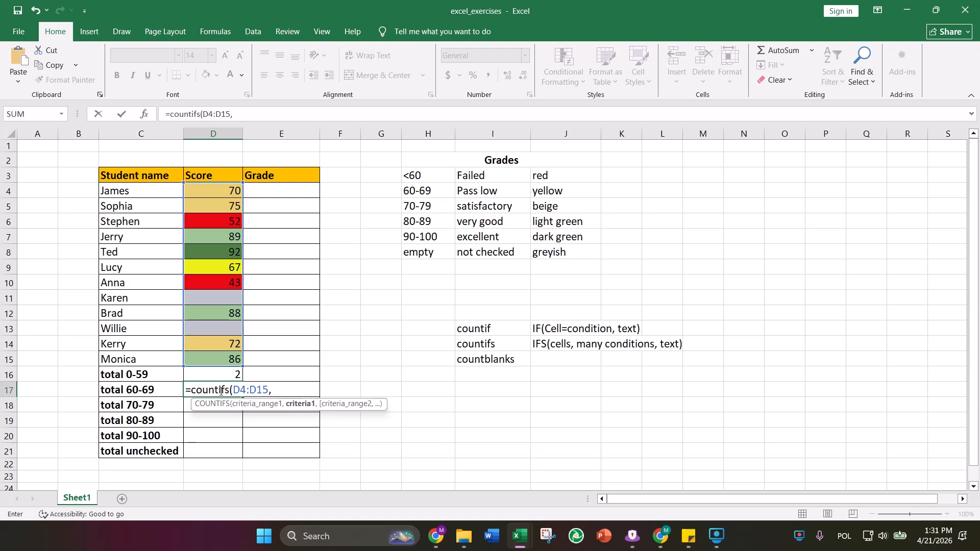
type(" >60")
key("BackSpace")
key("BackSpace")
key("BackSpace")
type("\">60\",")
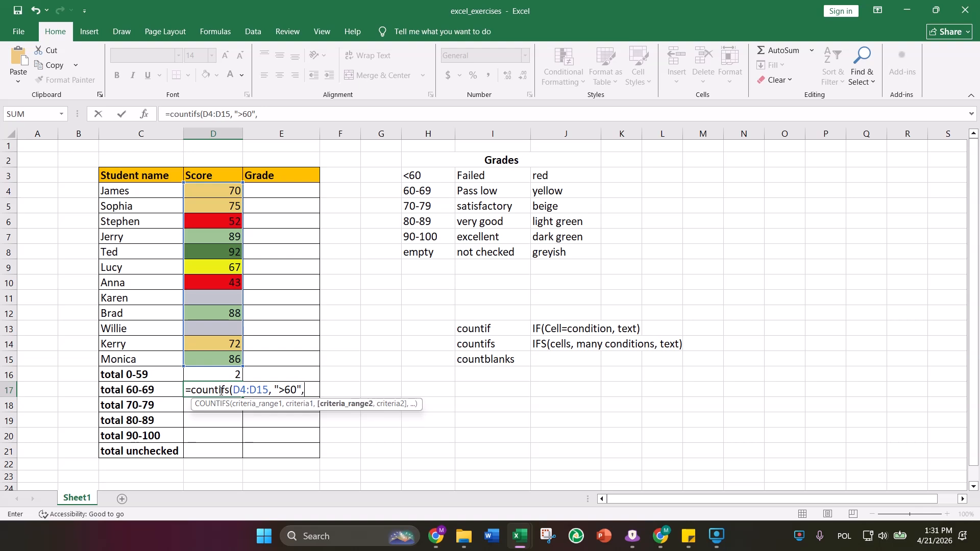
Add D4:D15 as the second criteria range with criterion "<70", close the formula and enter it in D17.
type("D")
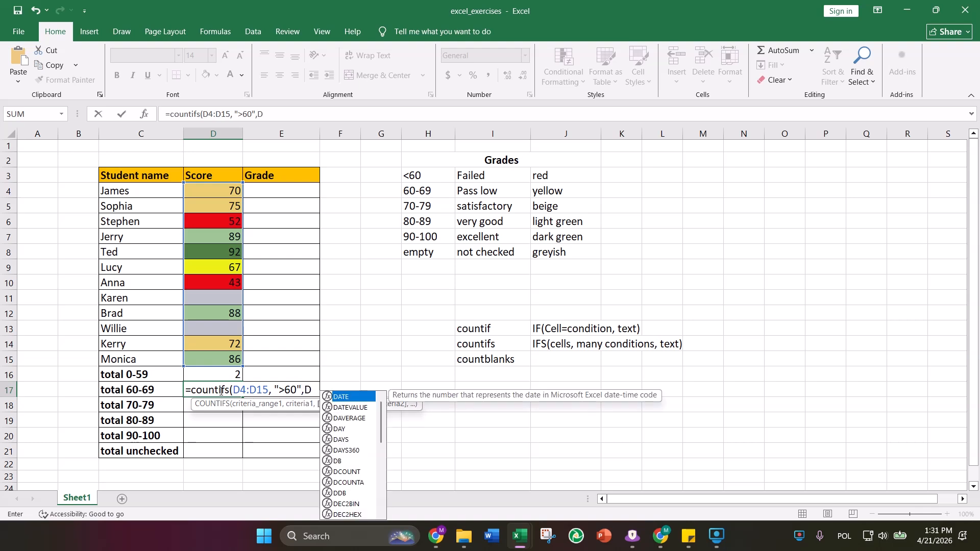
type("4:D1")
type("5")
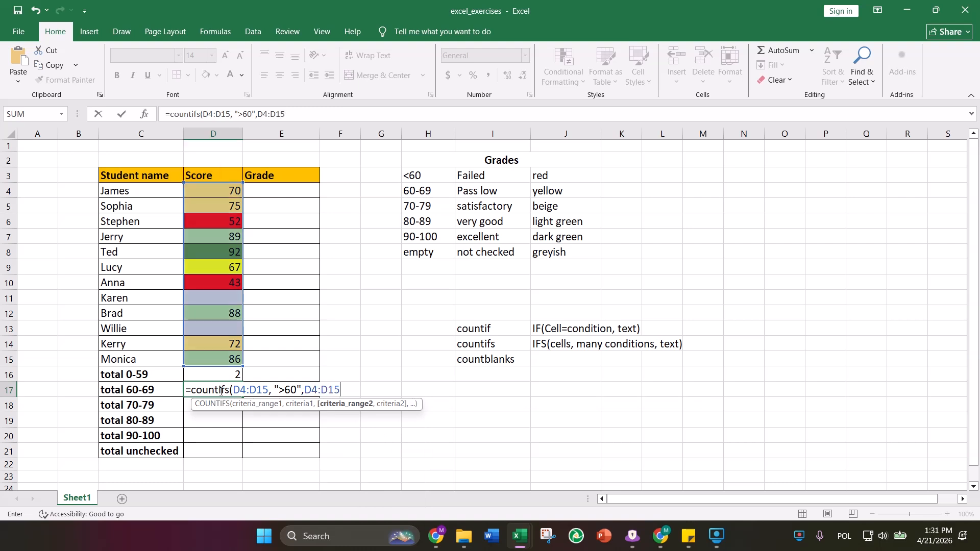
type(",")
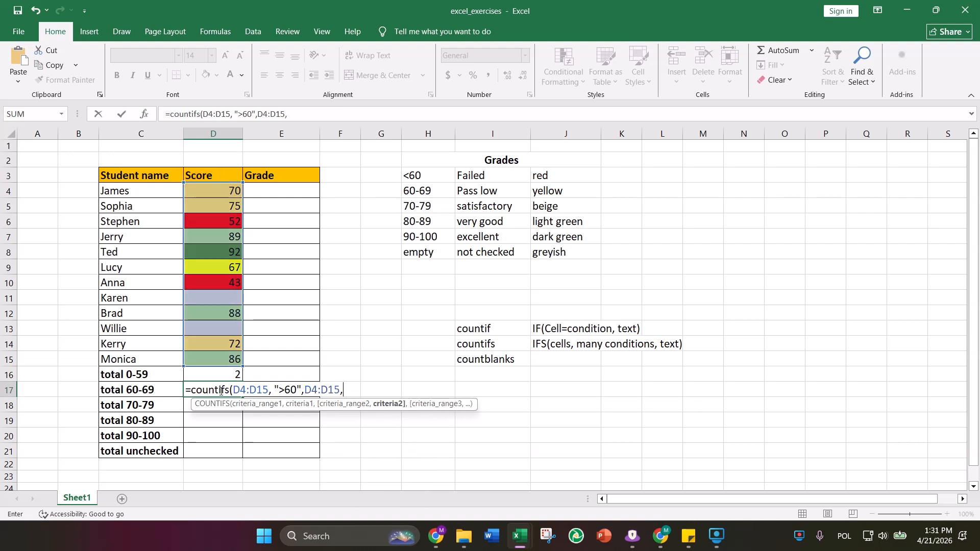
type("\"<70\")")
key("Return")
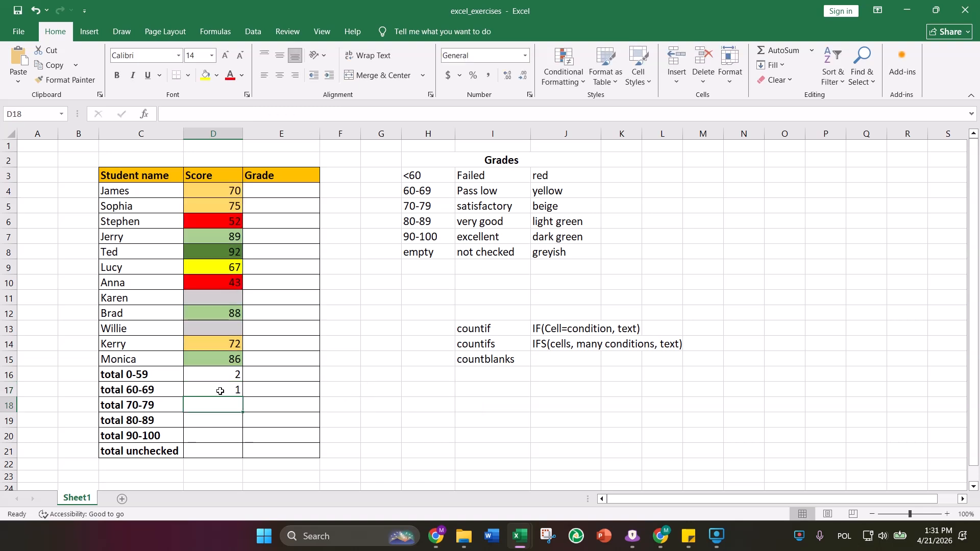
Inspect the COUNTIFS formula in D17, the total 60-69 row.
left_click(220, 391)
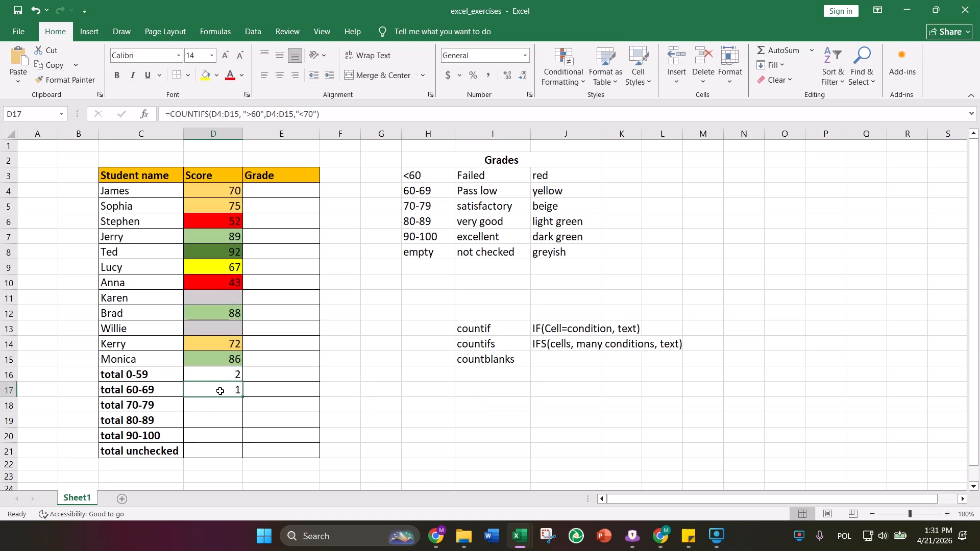
double_click(219, 389)
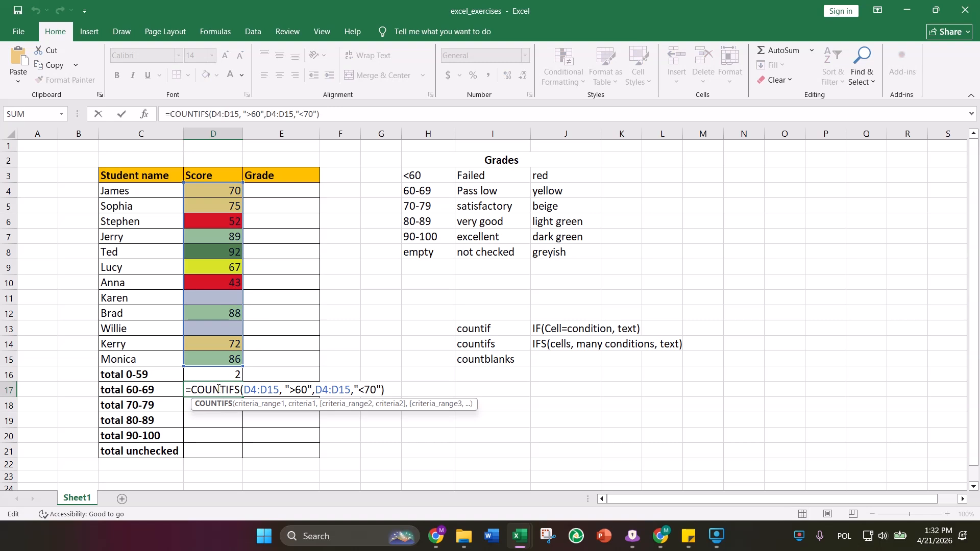
left_click(380, 461)
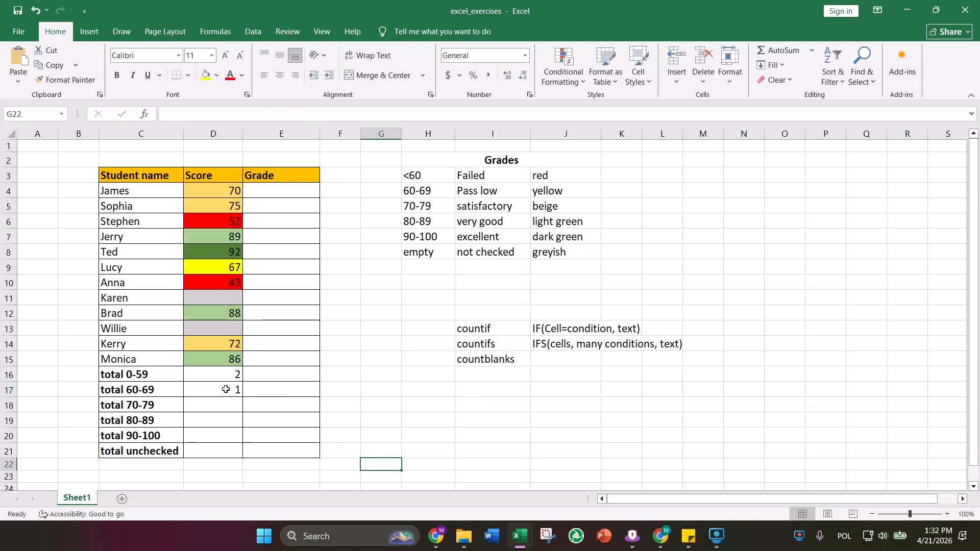
Set the score in D9 to 60 to test the lower limit of the total 60-69 formula in D17.
left_click(226, 268)
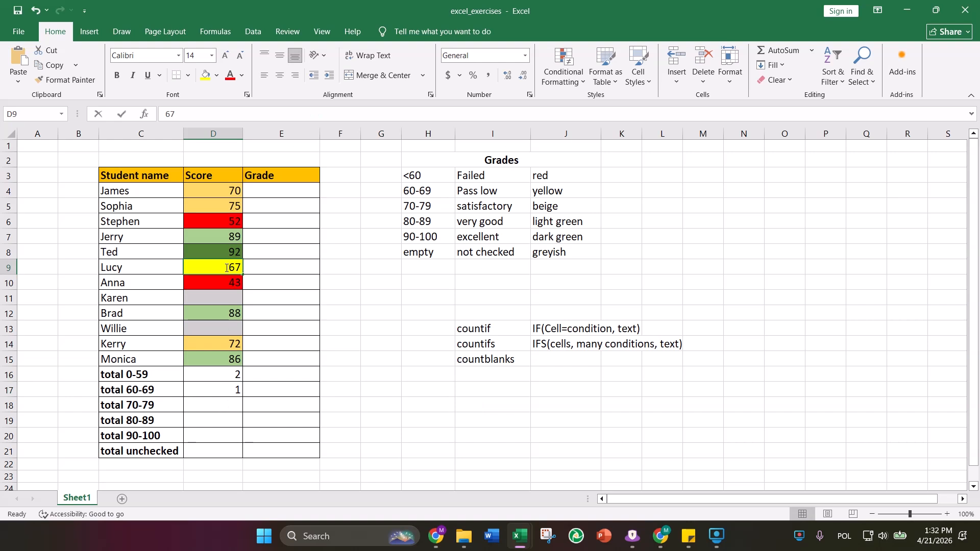
double_click(226, 268)
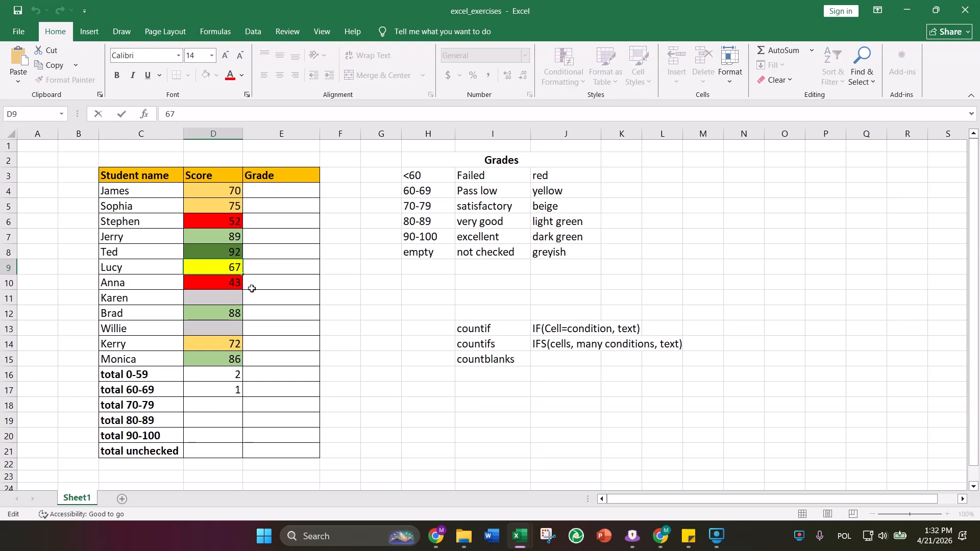
key("Delete")
key("Delete")
type("60")
left_click(264, 359)
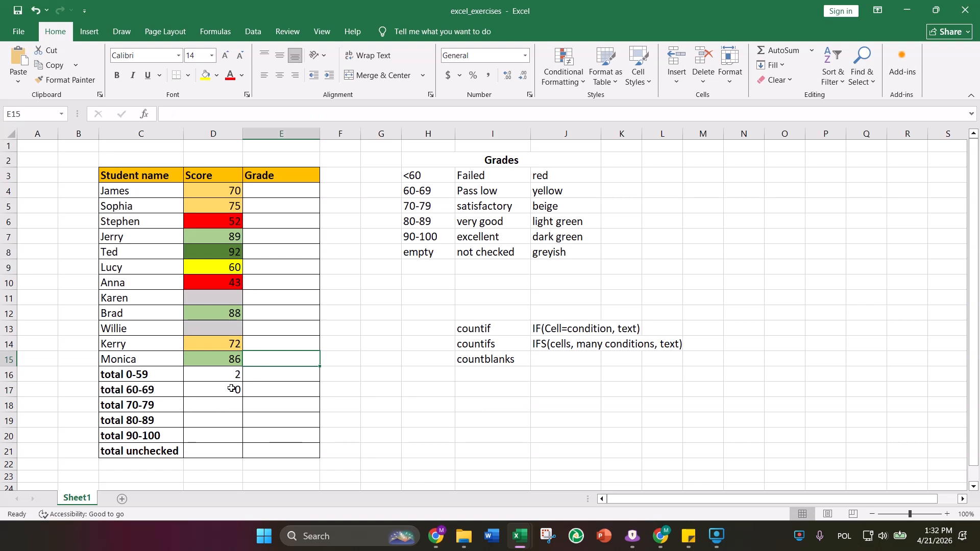
left_click(232, 389)
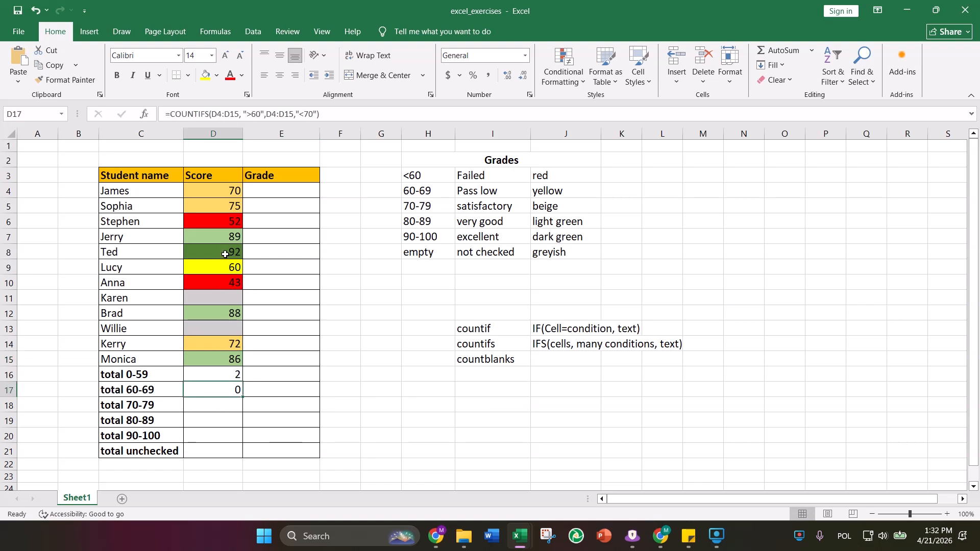
Restore the score in D9 to 67.
double_click(239, 266)
key("BackSpace")
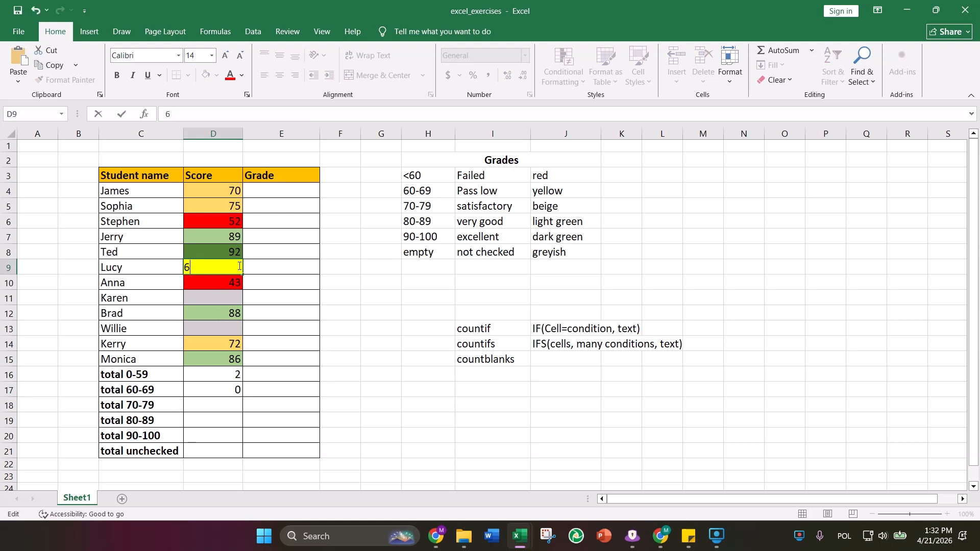
type("7")
left_click(413, 385)
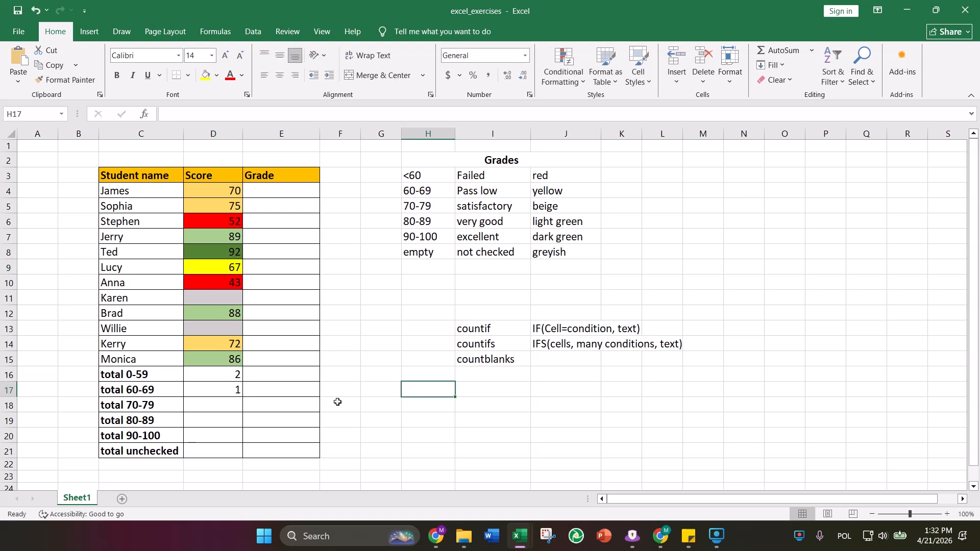
Change the first criterion of the COUNTIFS formula in D17 to ">=60" and enter the formula.
double_click(235, 389)
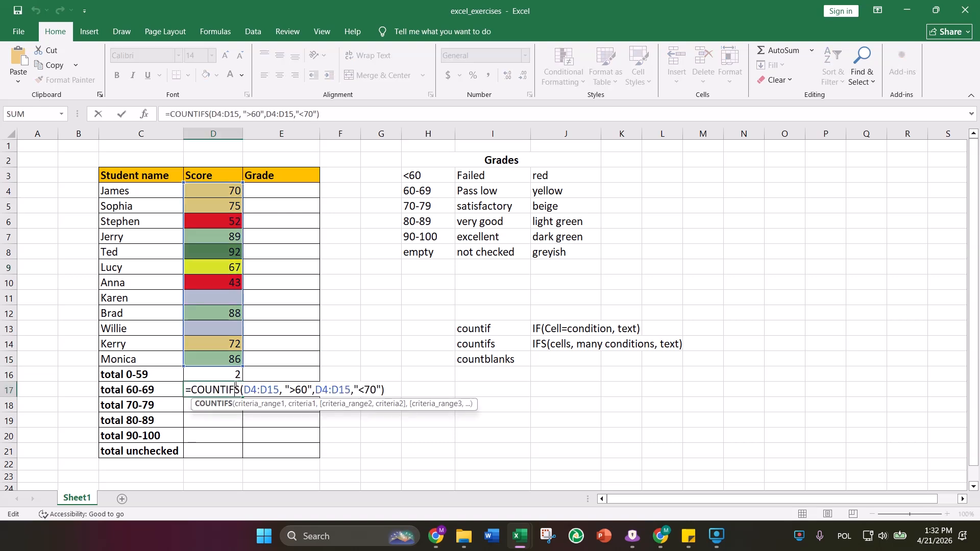
left_click(295, 391)
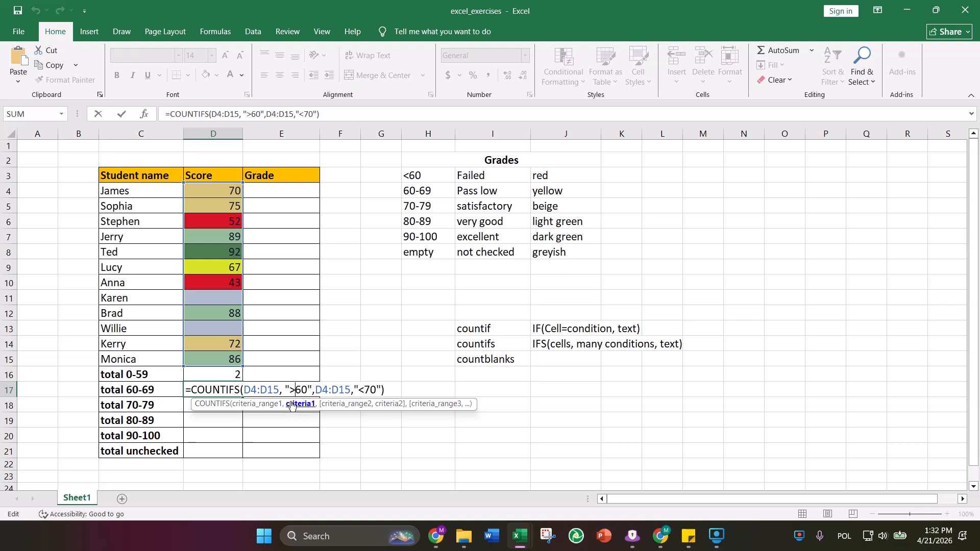
type("=")
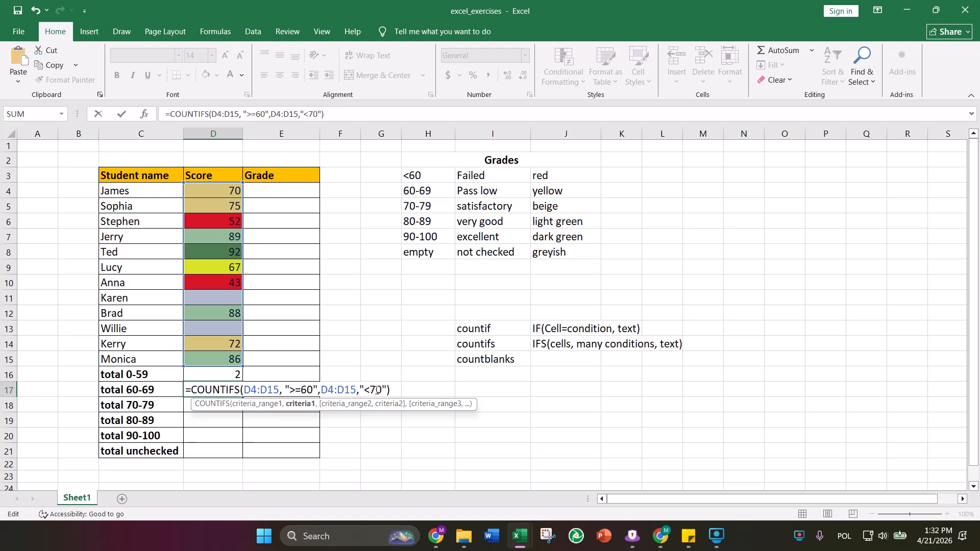
key("Return")
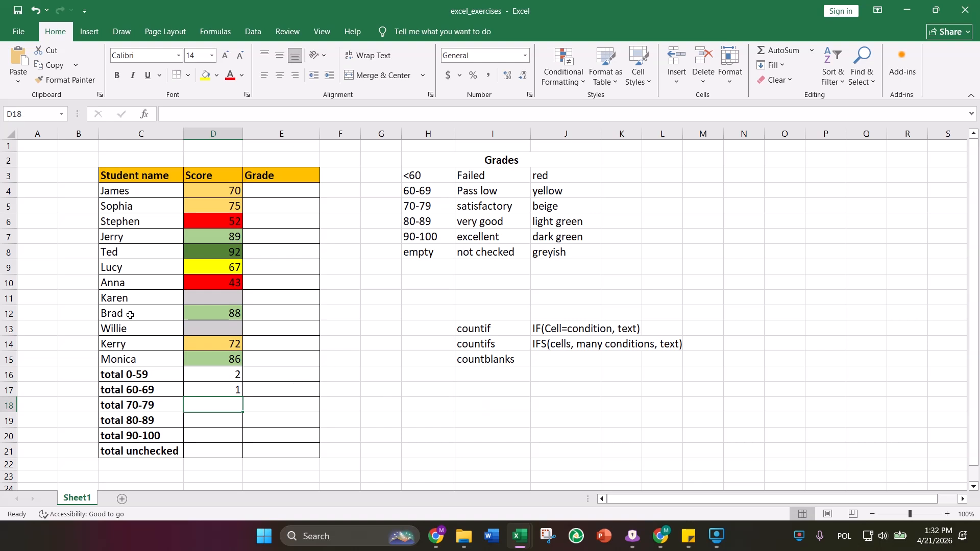
Set the score in D9 to 60 and check the total 60-69 formula in D17 against it.
left_click(211, 387)
double_click(233, 268)
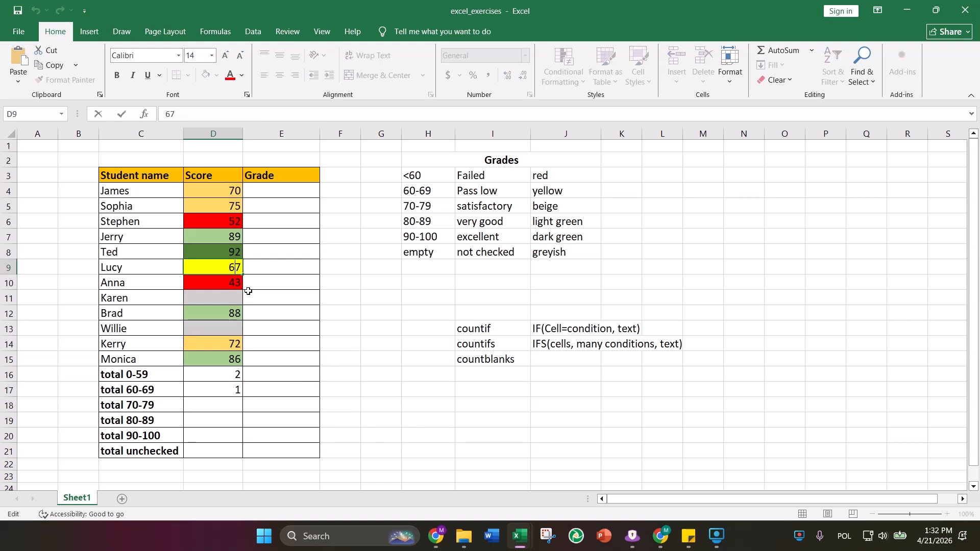
key("BackSpace")
type("0")
left_click(357, 296)
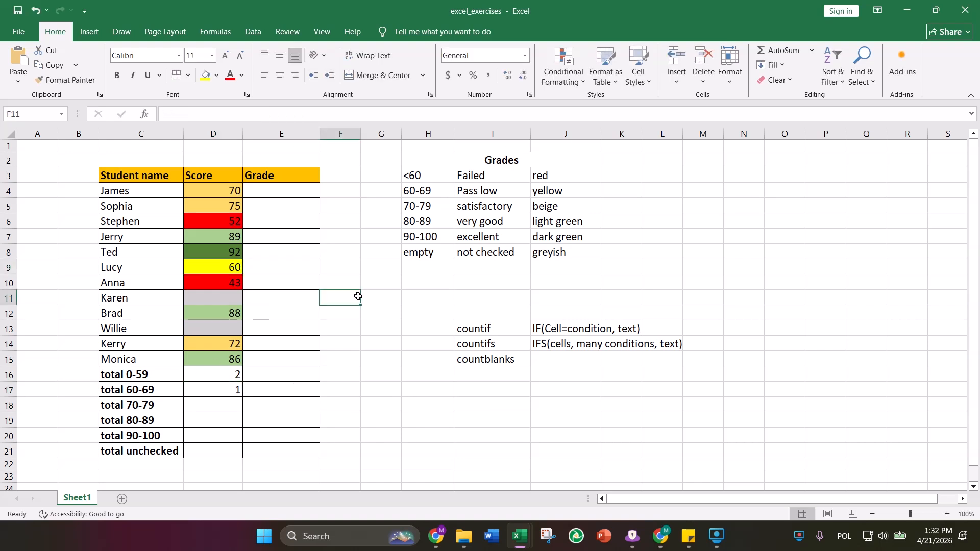
left_click(220, 385)
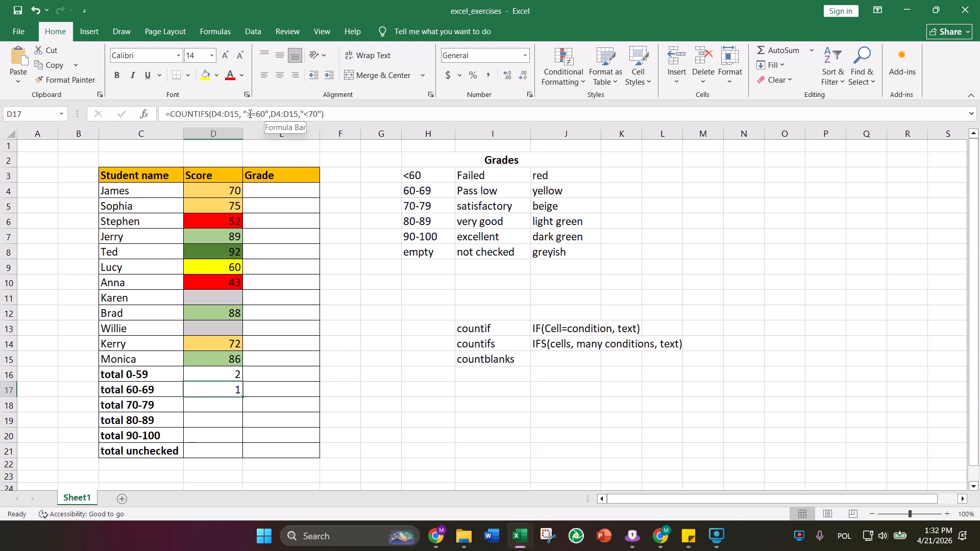
left_click(261, 415)
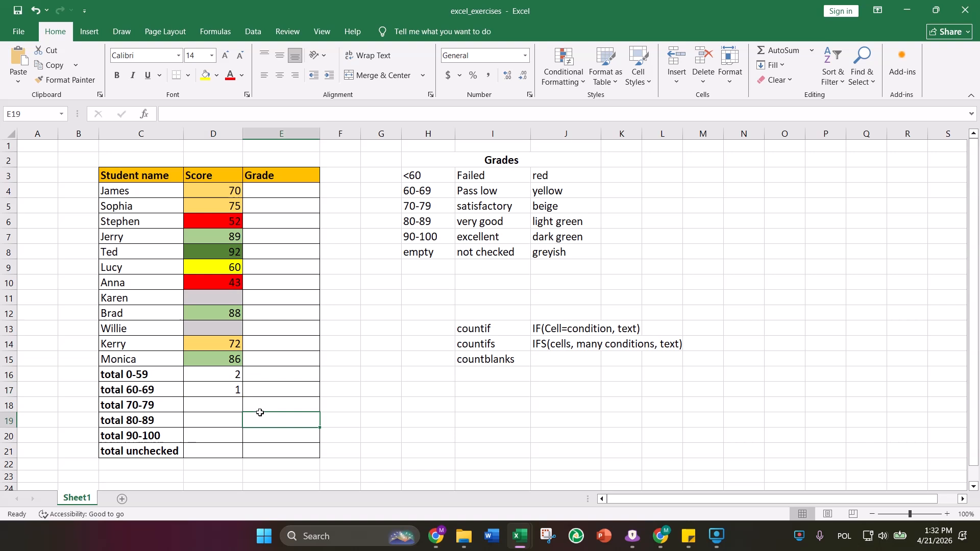
Copy the full text of the COUNTIFS formula in D17, leaving that cell's formula intact.
double_click(217, 406)
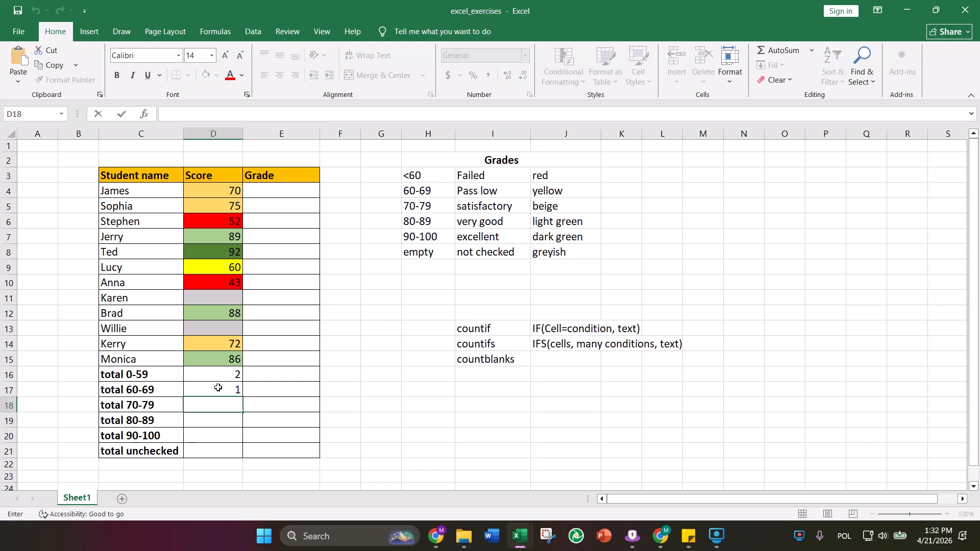
left_click(218, 388)
left_click_drag(325, 114, 165, 114)
key("ctrl+c")
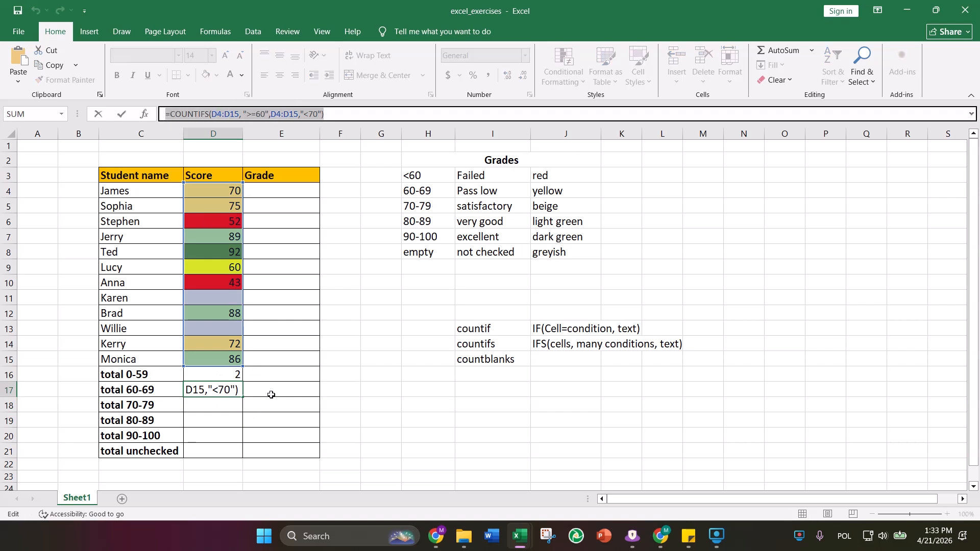
type("=")
left_click(214, 405)
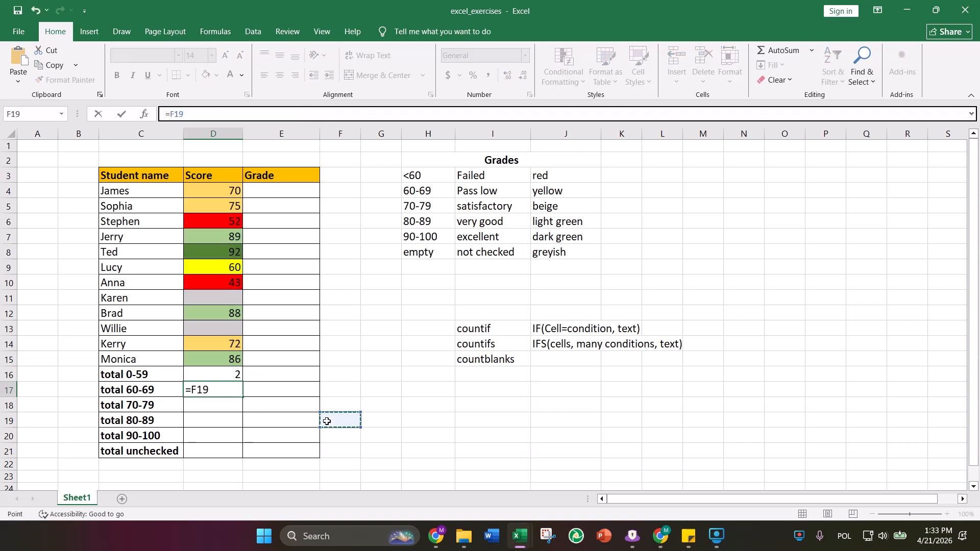
key("Escape")
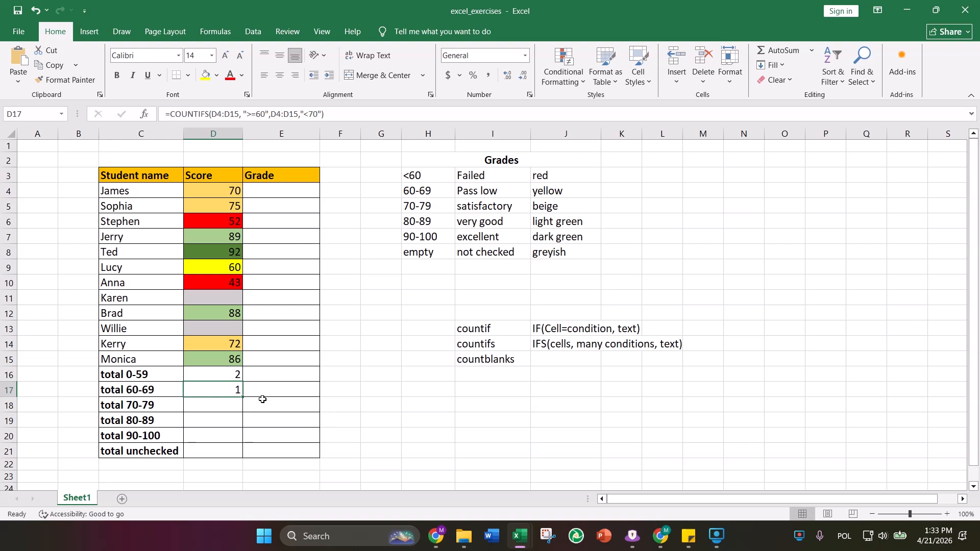
Paste the copied COUNTIFS formula into D18 and set its criteria to ">=70" and "<80" for the total 70-79 row.
left_click(262, 401)
left_click(233, 406)
double_click(233, 405)
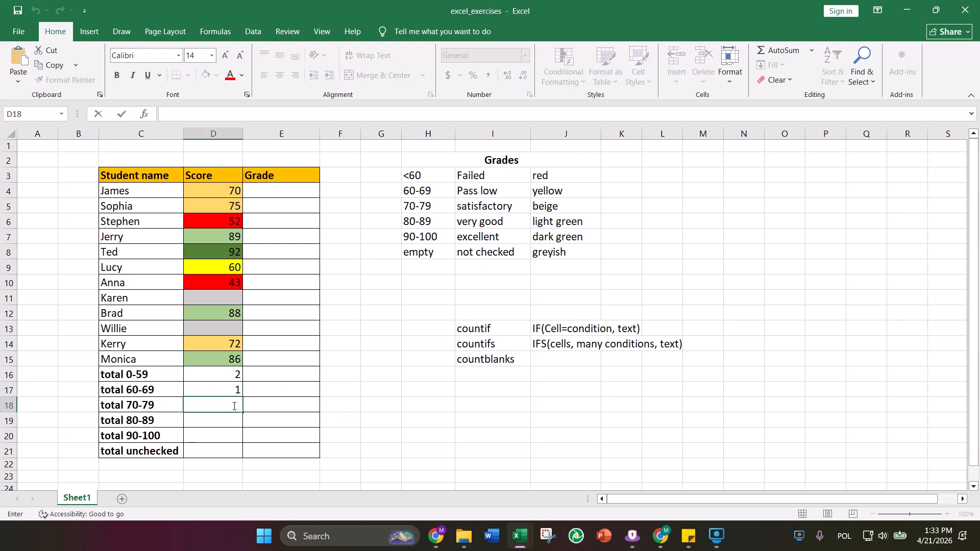
key("ctrl+v")
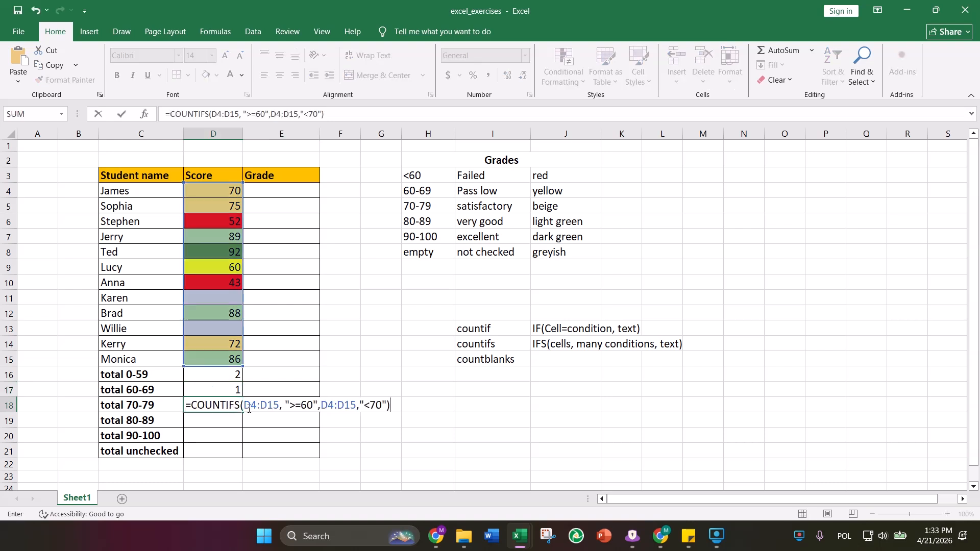
left_click(307, 406)
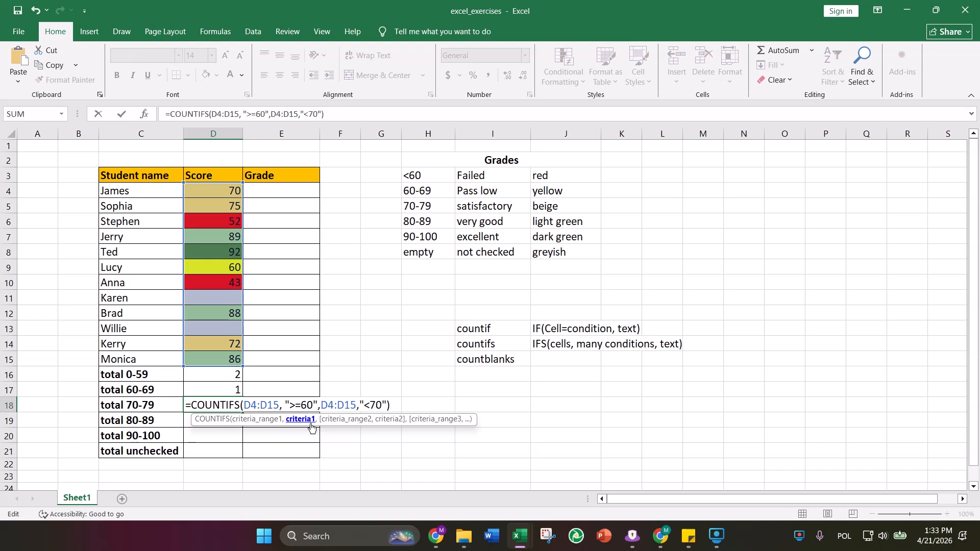
key("BackSpace")
type("7")
left_click(383, 406)
key("BackSpace")
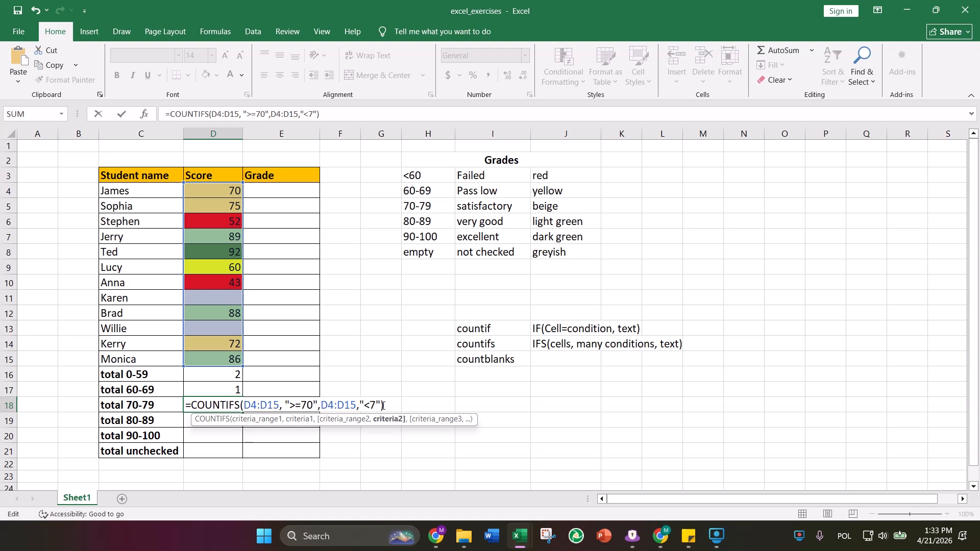
key("BackSpace")
type("80")
key("Return")
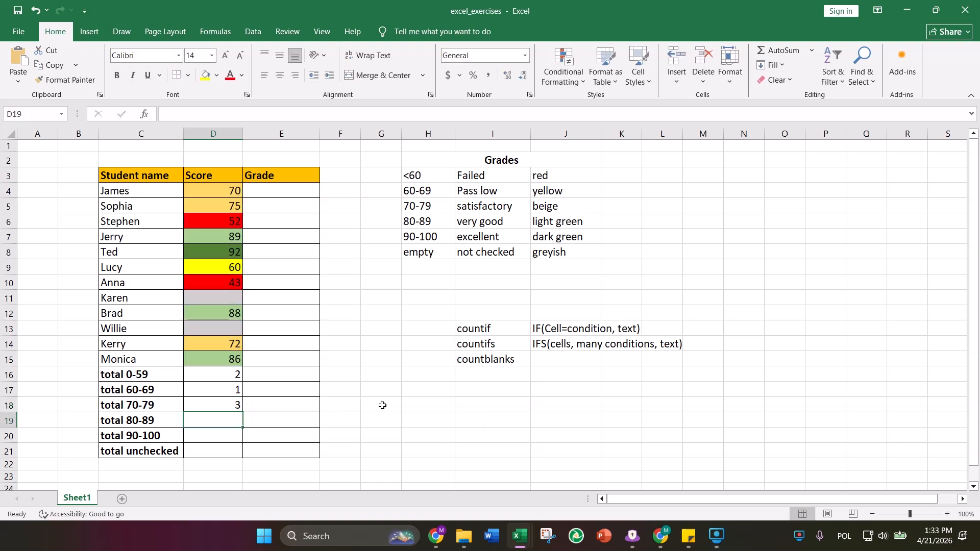
Review the formulas in D17 and D18 and compare the total 70-79 with the matching scores in D14, D5 and D4.
double_click(190, 389)
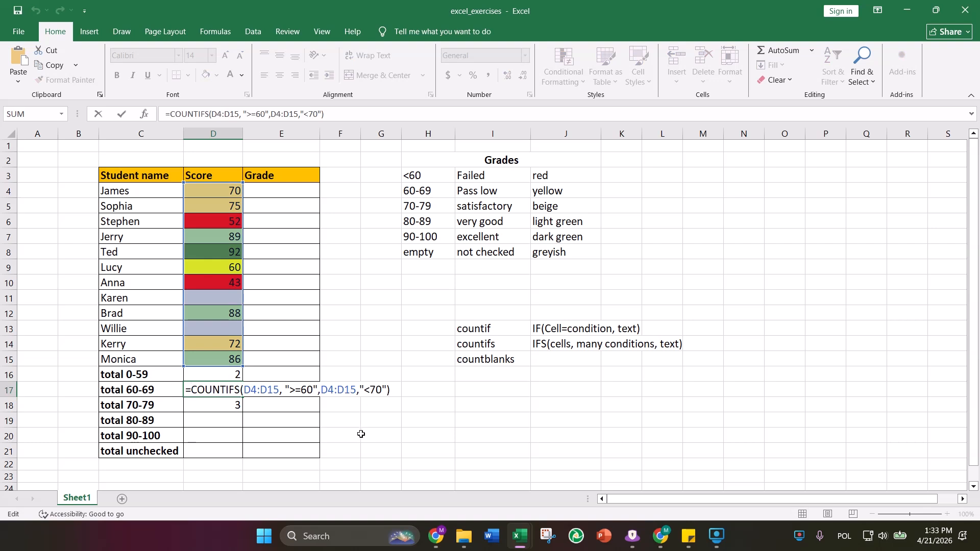
left_click(363, 433)
key("Escape")
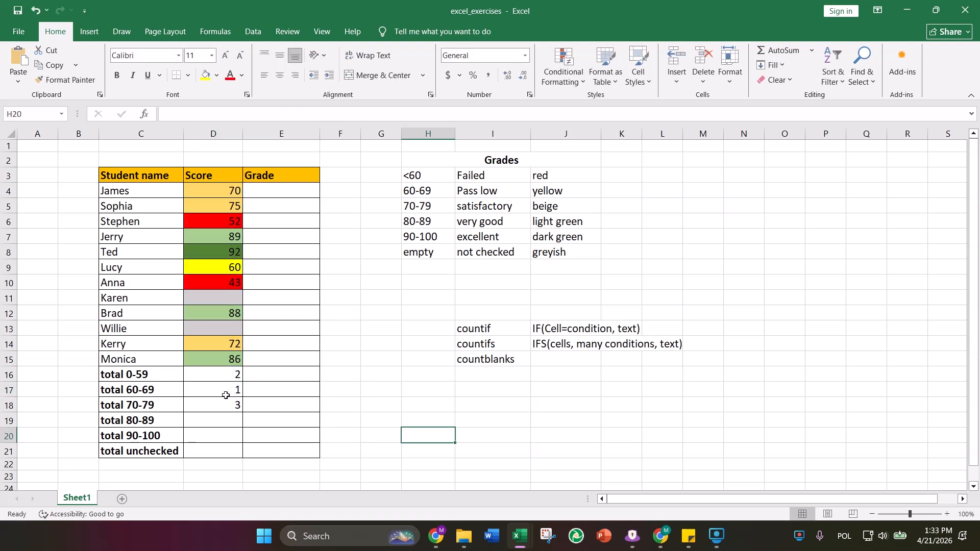
left_click(213, 404)
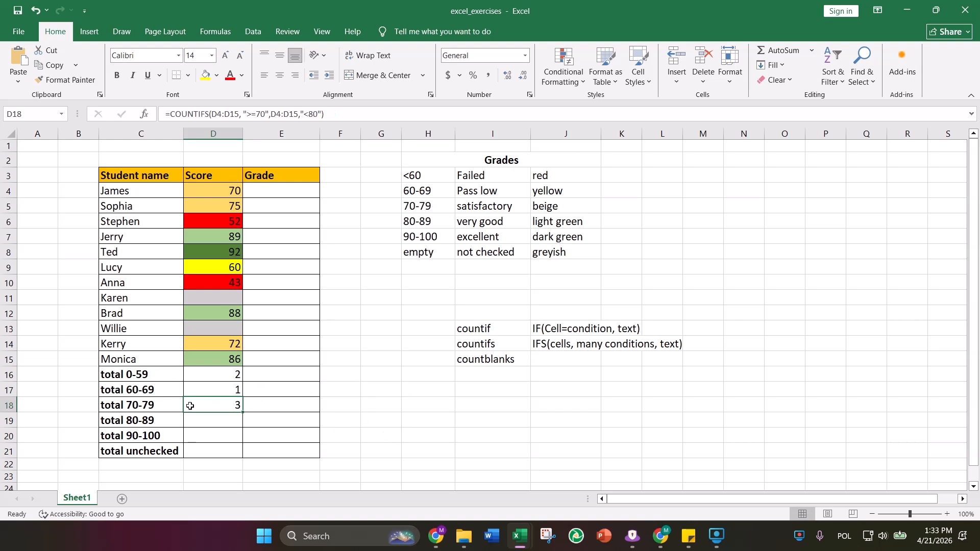
left_click(214, 344)
left_click(226, 203)
left_click(226, 193)
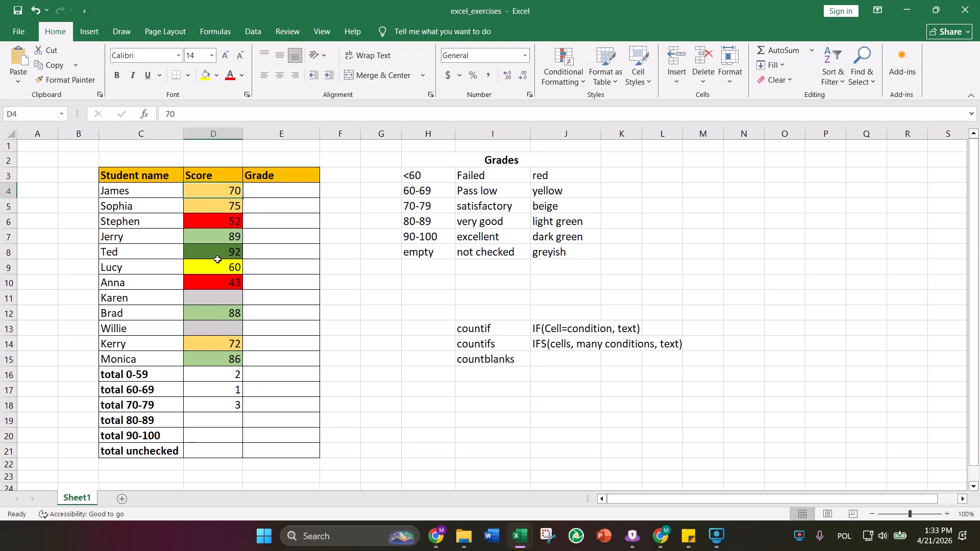
Paste the copied COUNTIFS formula into D19 and set its criteria to ">=80" and "<90" for the total 80-89 row.
left_click(202, 420)
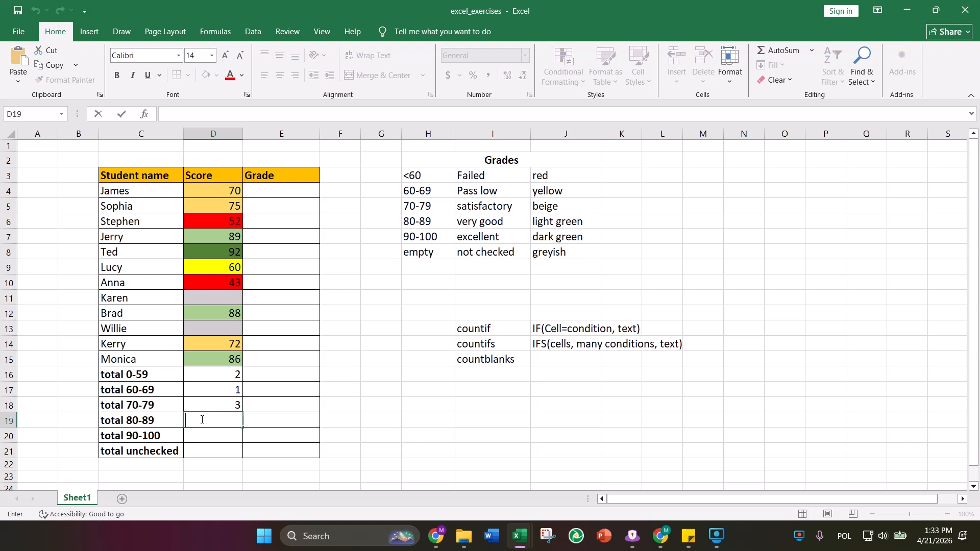
key("ctrl+v")
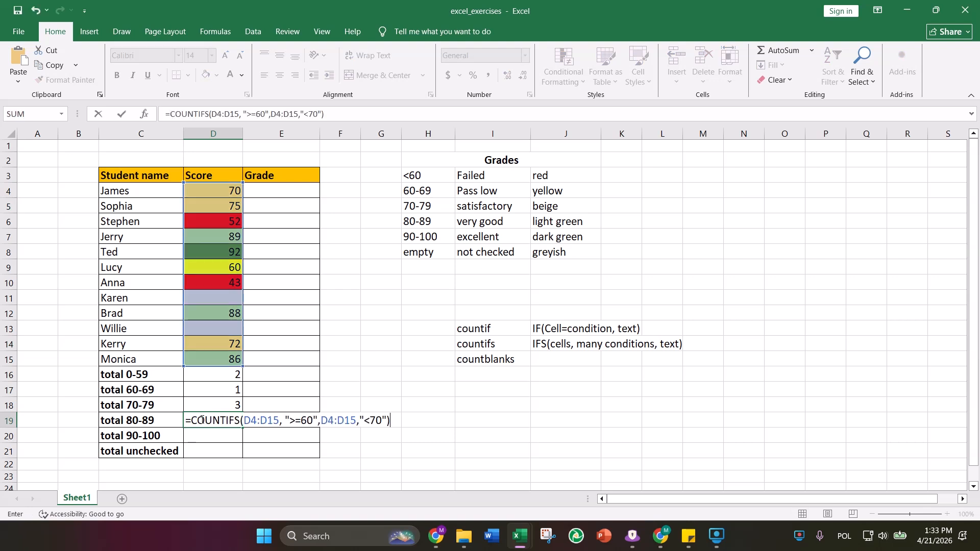
left_click(308, 419)
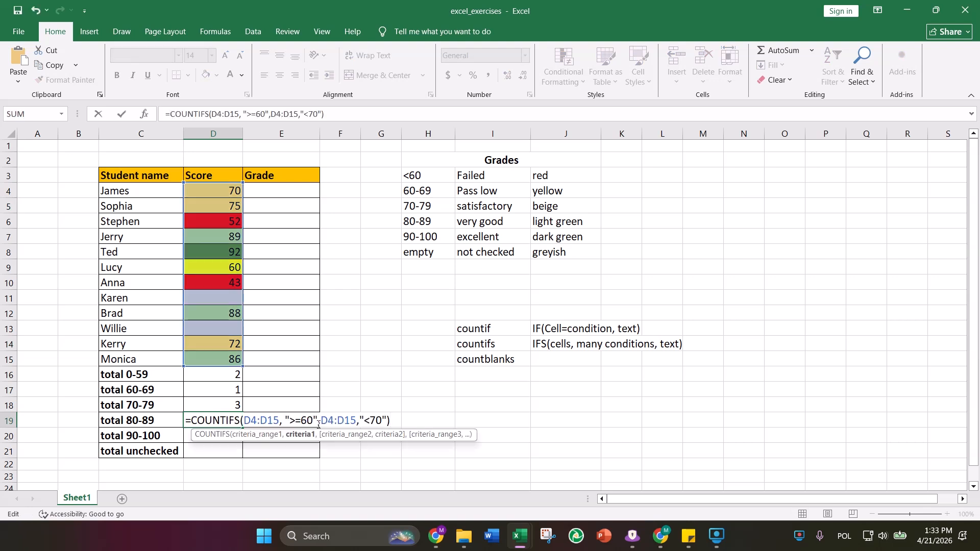
key("BackSpace")
key("BackSpace")
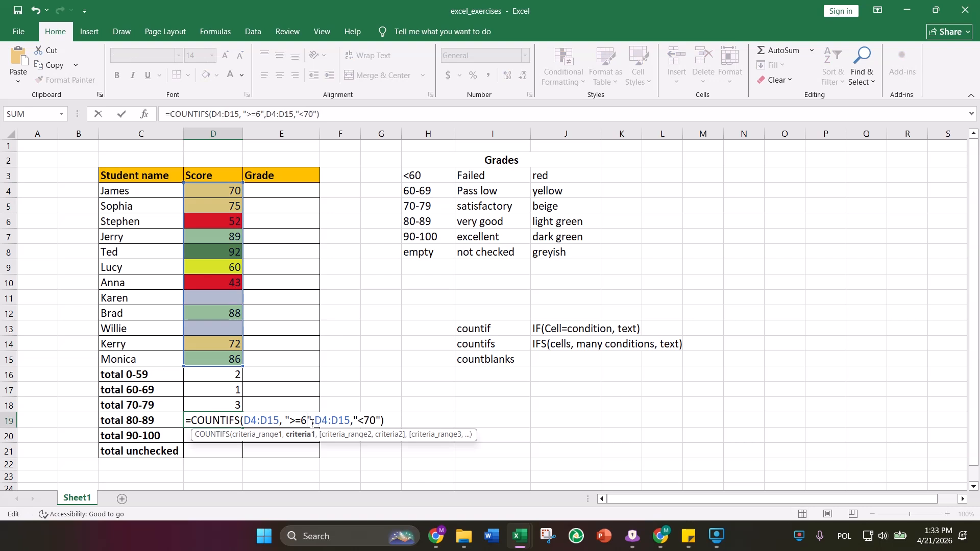
type("80")
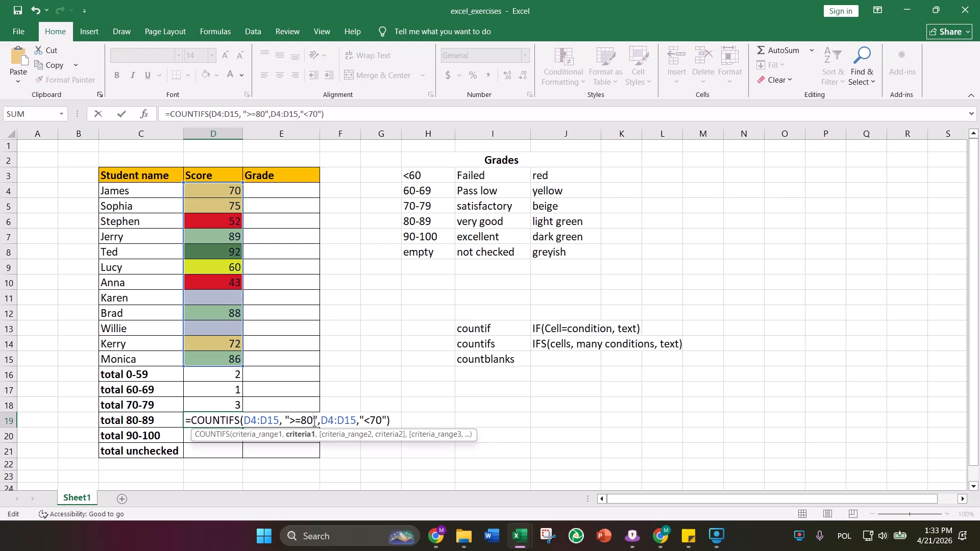
left_click(383, 420)
key("BackSpace")
key("BackSpace")
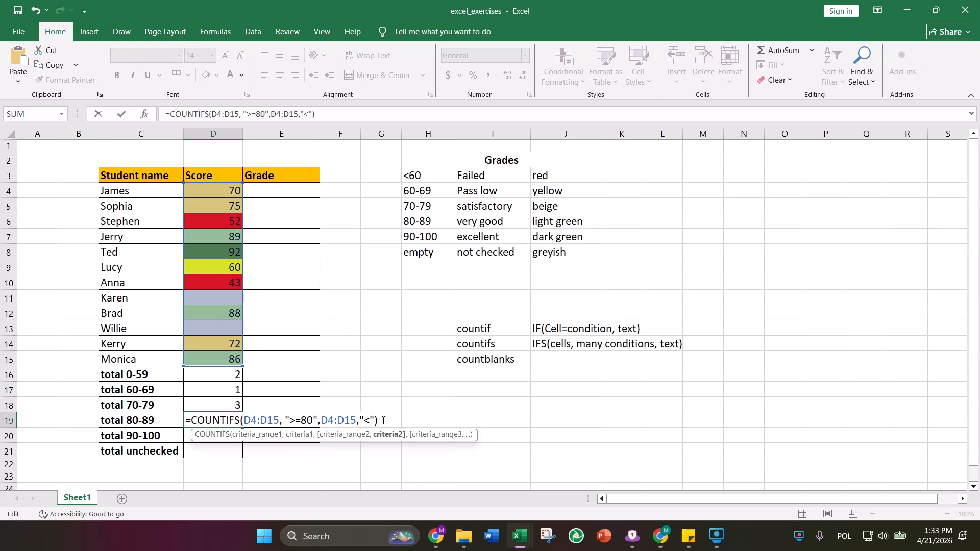
type("90")
key("Return")
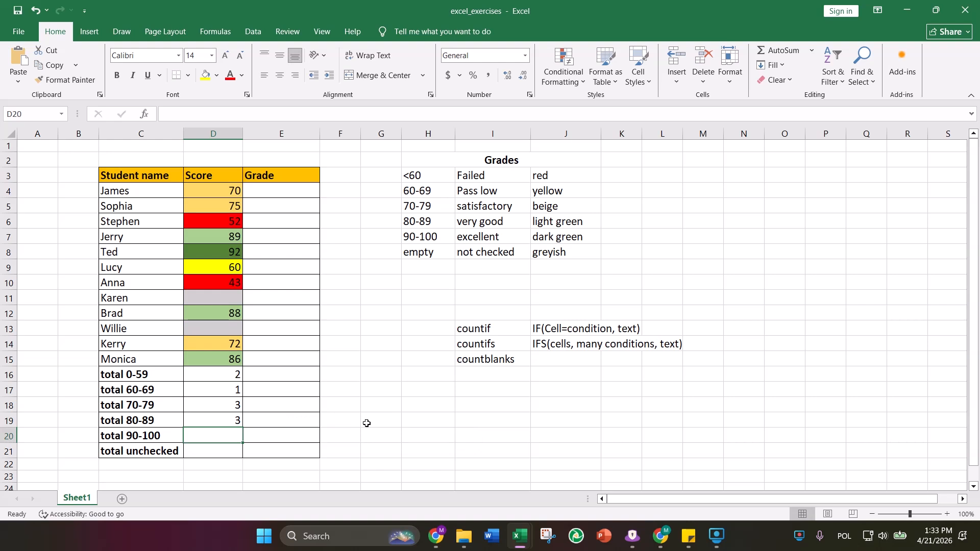
Compare the total 80-89 in D19 with the matching scores in D12, D7 and D15.
left_click(204, 416)
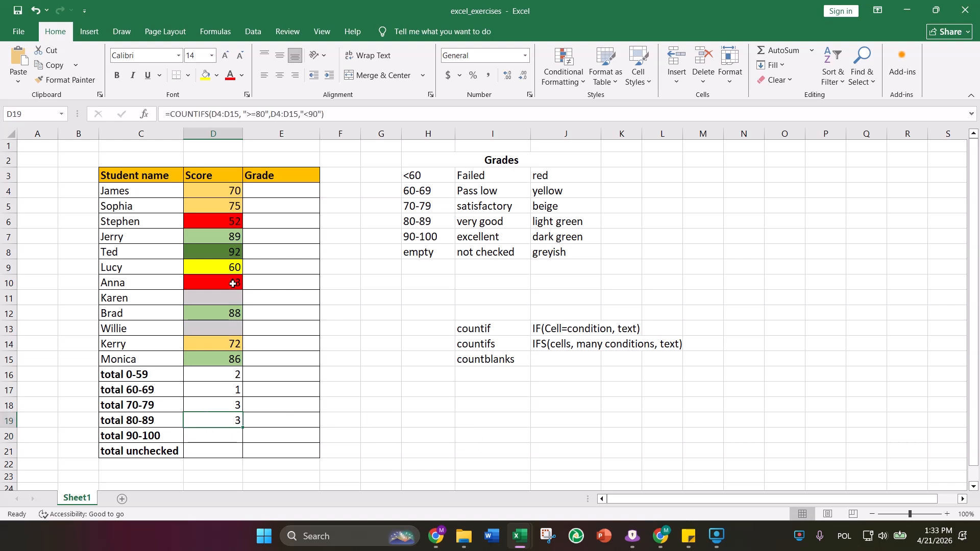
left_click(213, 311)
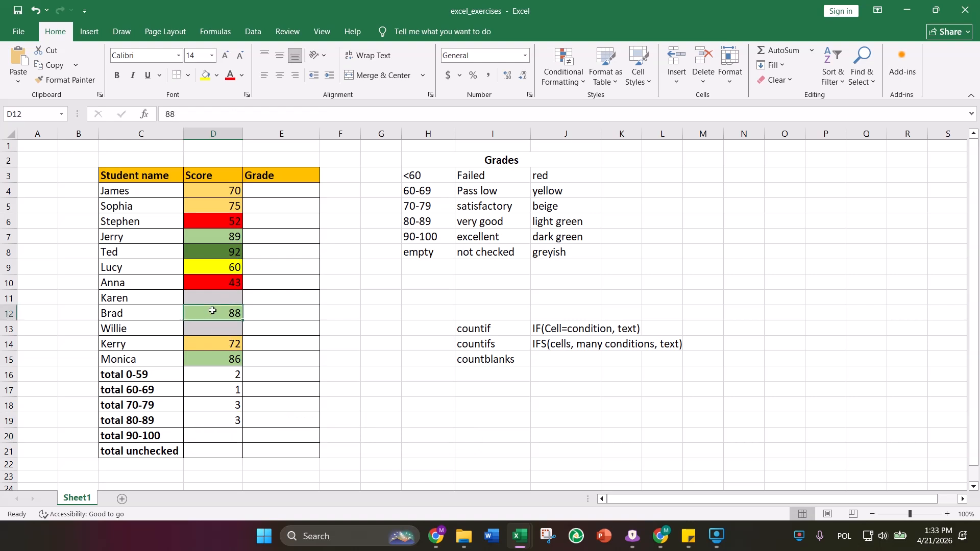
left_click(221, 238)
left_click(207, 358)
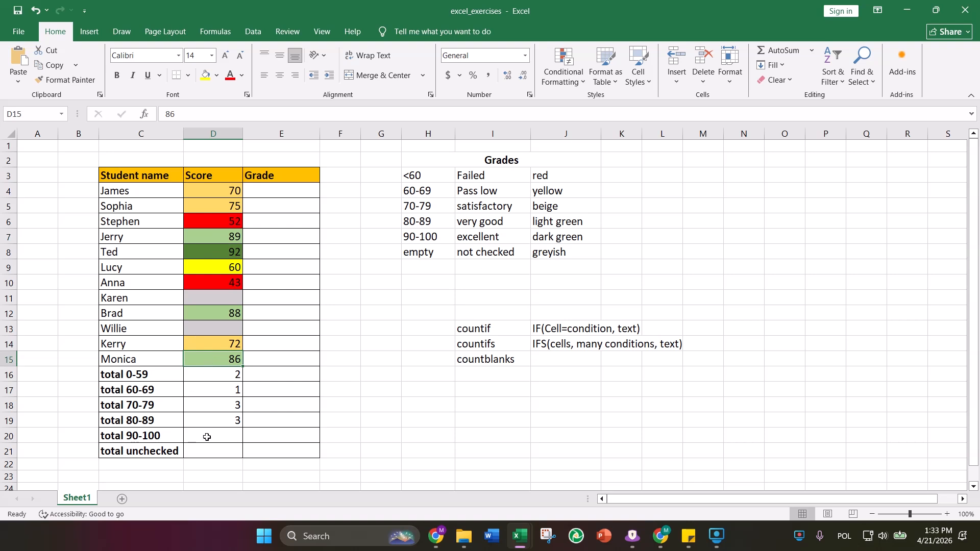
Enter the formula =COUNT(D4:D15,">=90") in D20 for the total 90-100 row.
double_click(206, 437)
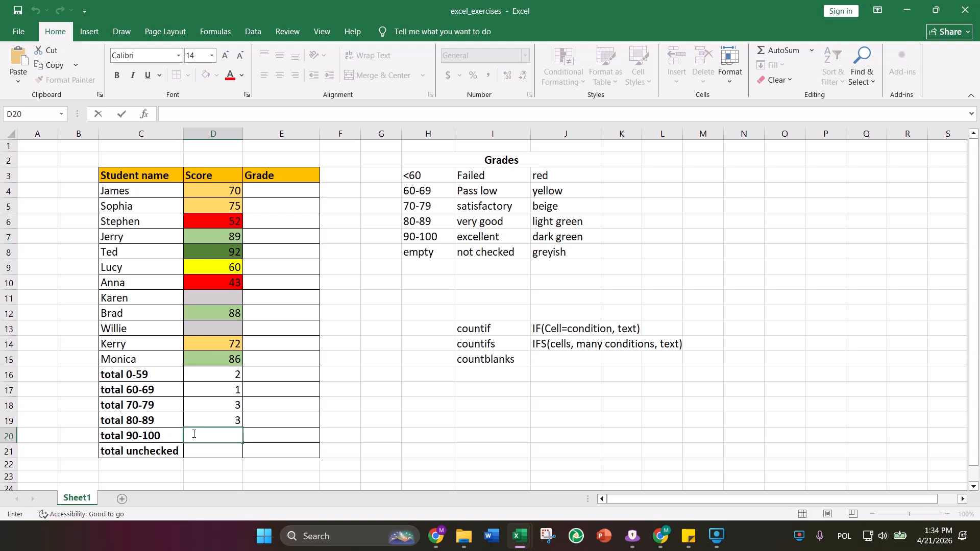
type("coun")
key("BackSpace")
key("BackSpace")
key("BackSpace")
key("BackSpace")
type("=")
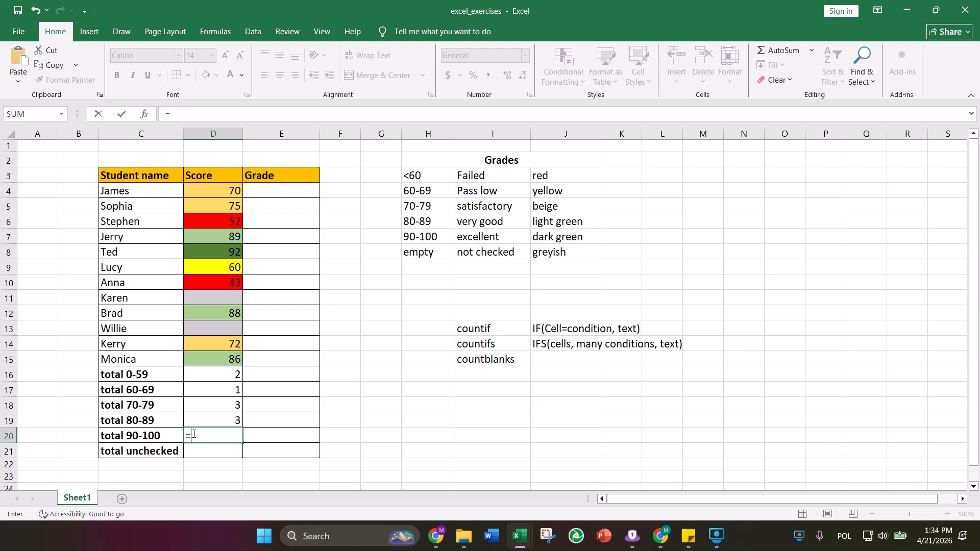
type("count(")
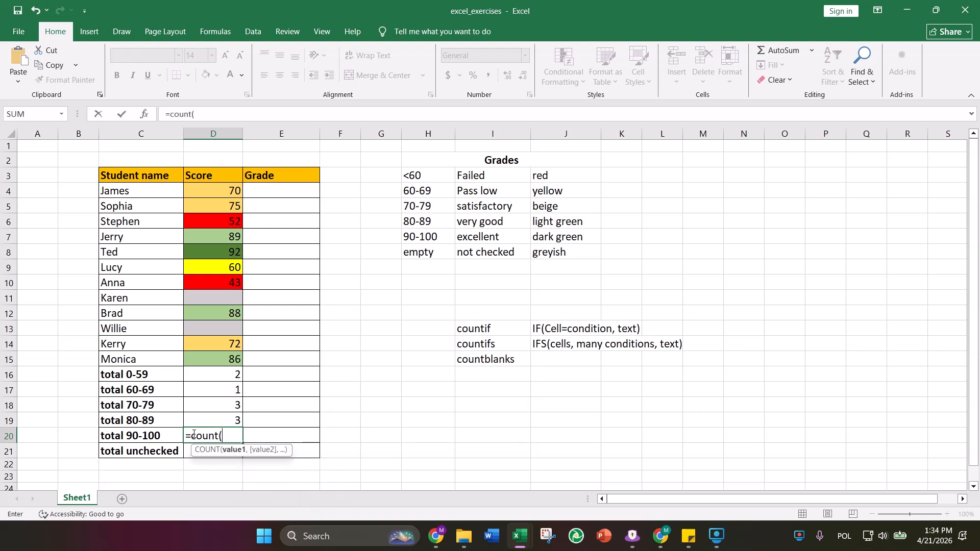
type("D")
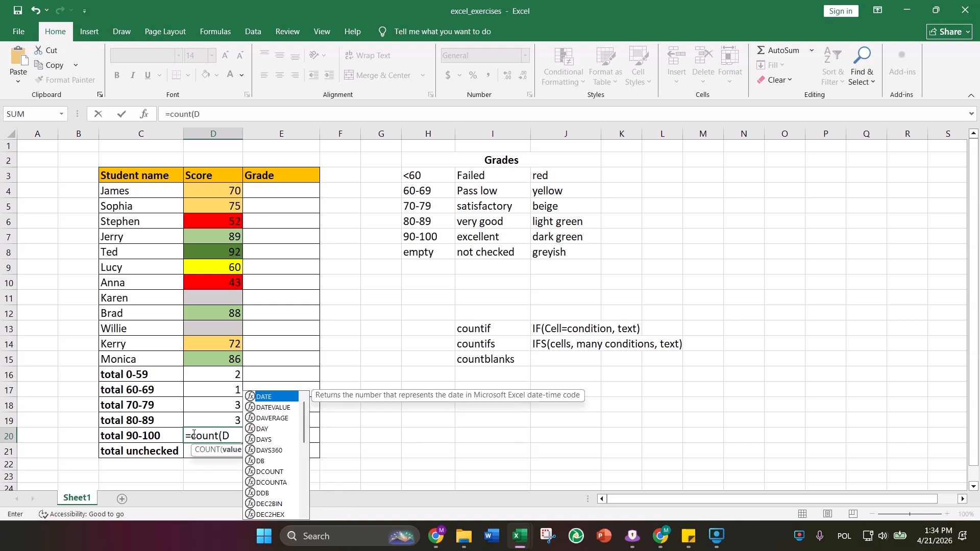
type("4:D1")
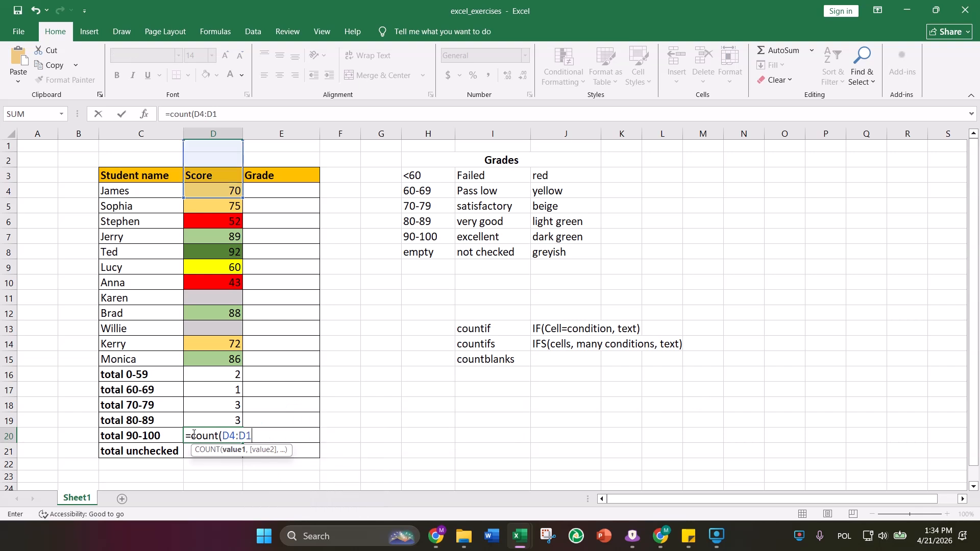
type("5,")
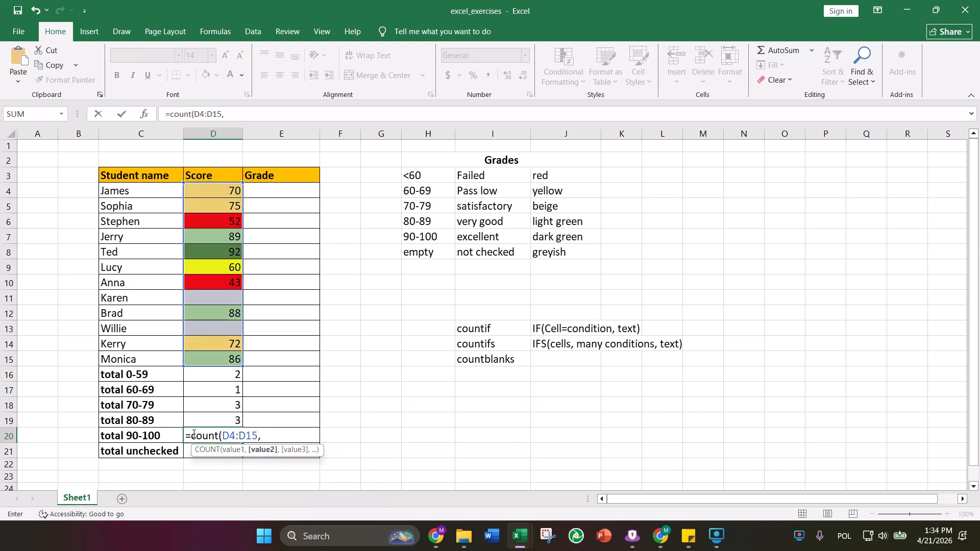
type("\">=90\")")
key("Return")
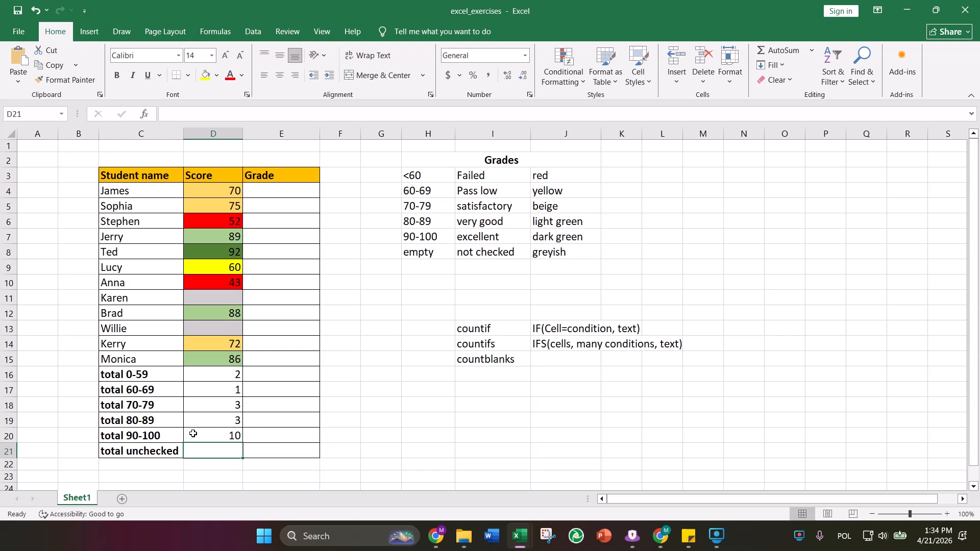
Change the function in D20 from COUNT to COUNTIF and compare the total with the matching score in D8.
double_click(193, 433)
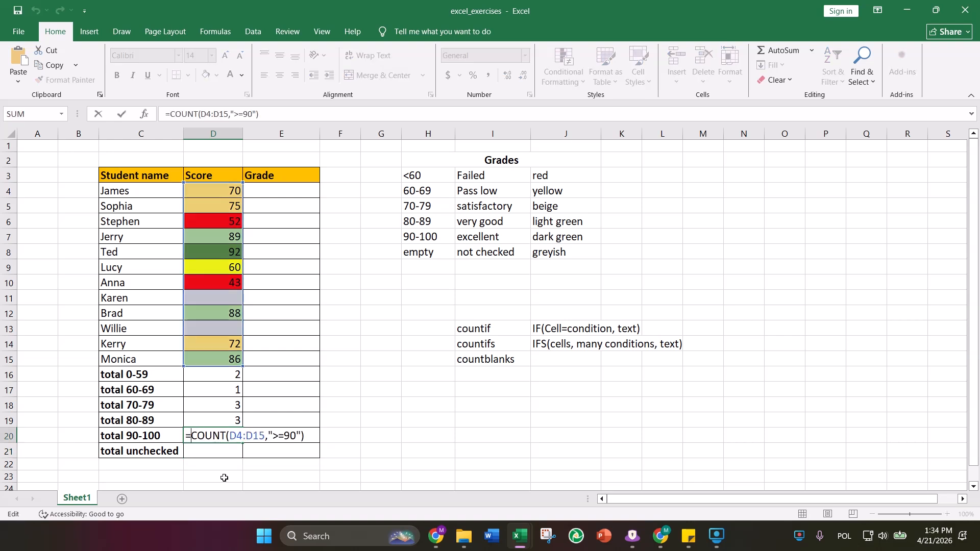
left_click(227, 437)
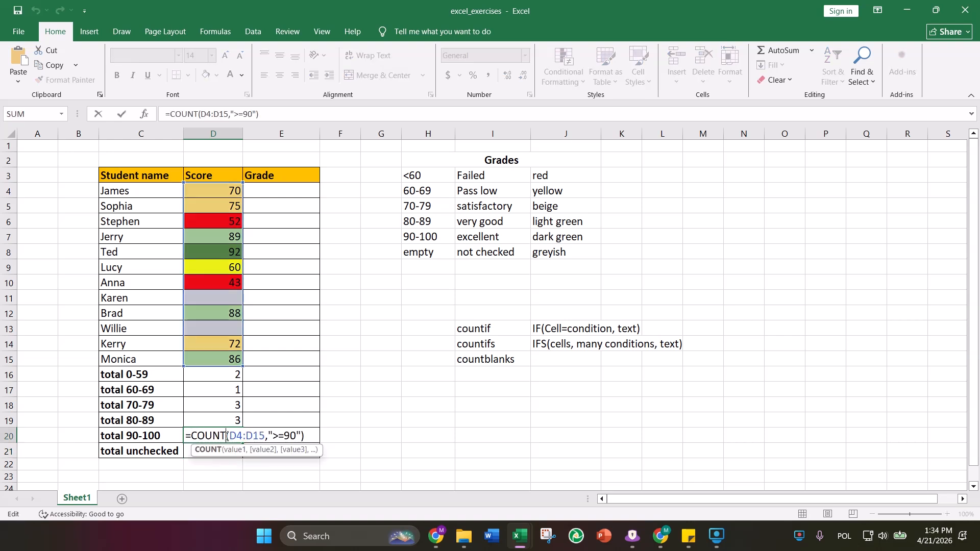
type("if")
key("Return")
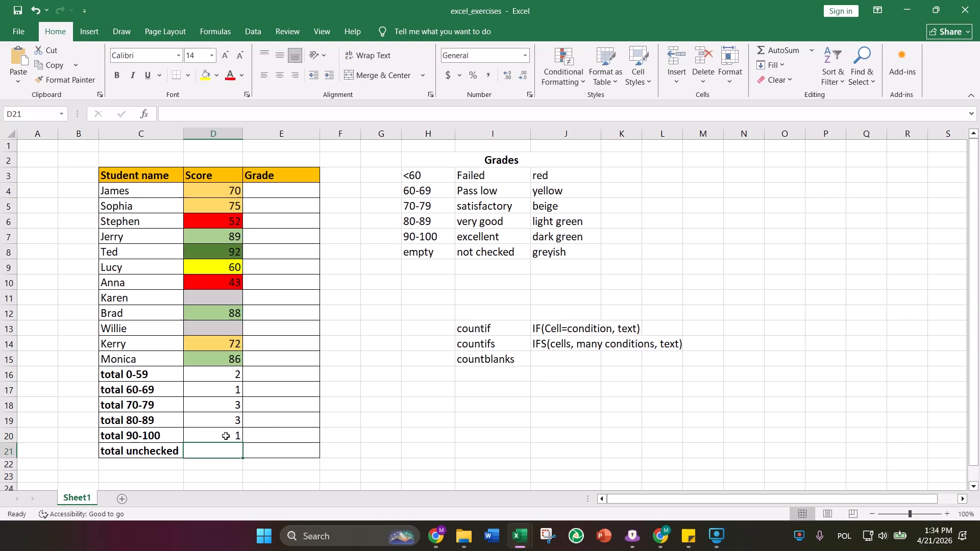
left_click(226, 437)
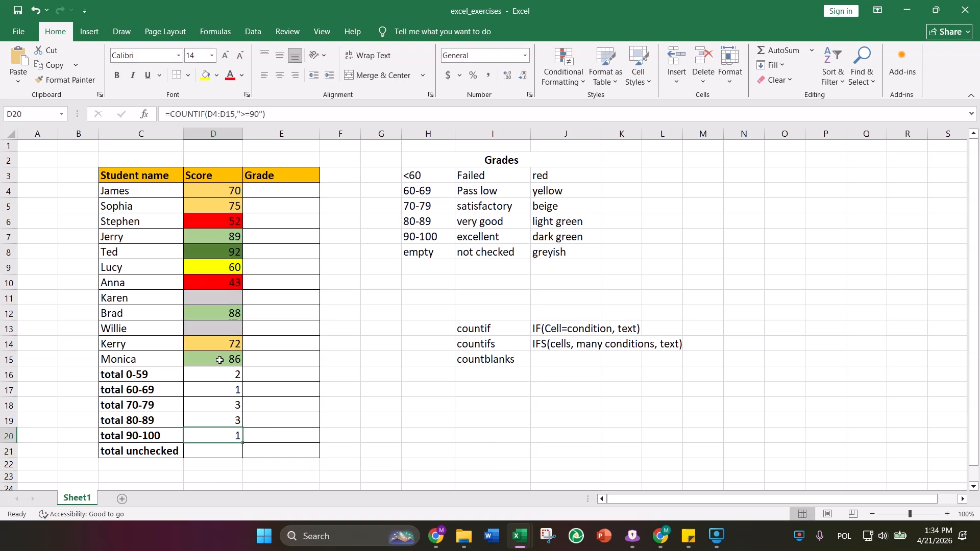
left_click(219, 250)
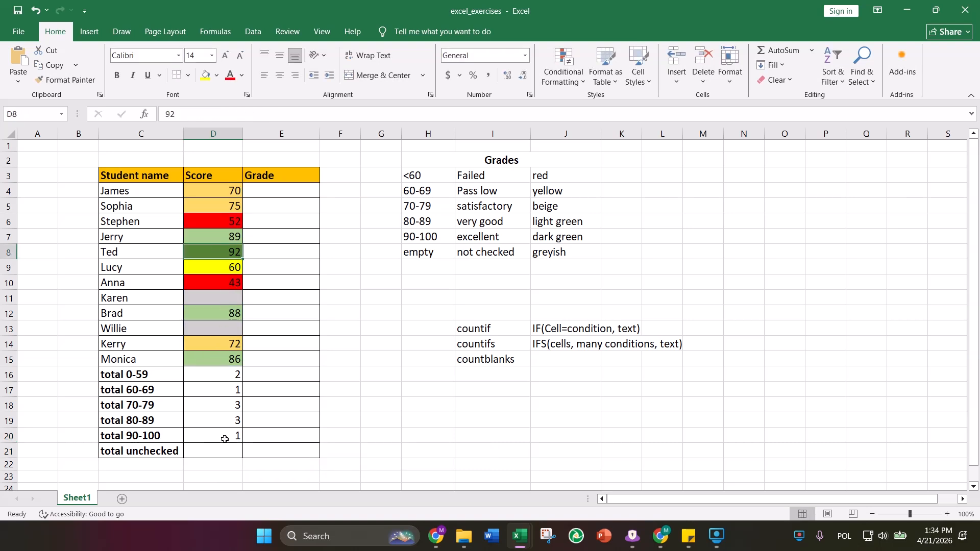
Check the empty score cells D11 and D13 and the countblanks note in I15 for the total unchecked row.
left_click(218, 453)
left_click(261, 322)
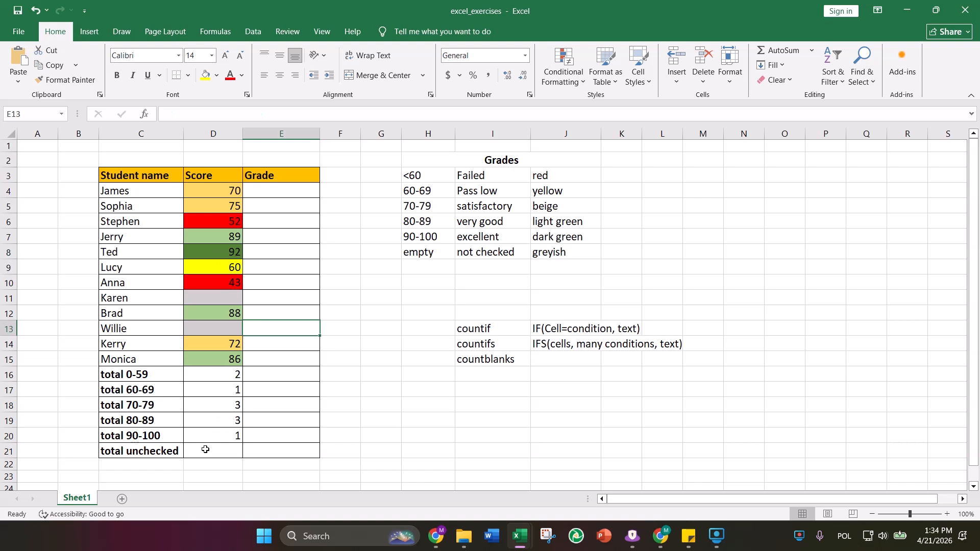
left_click(205, 450)
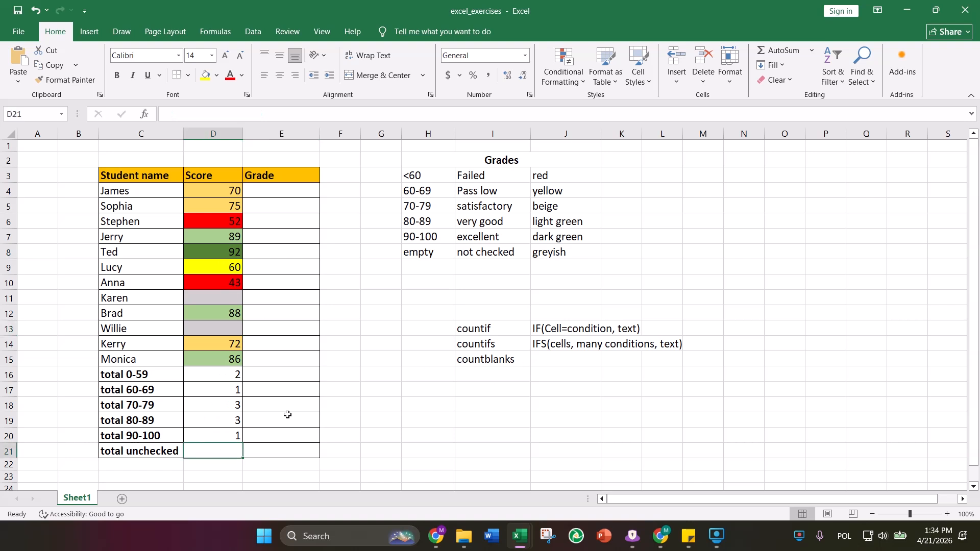
left_click(225, 297)
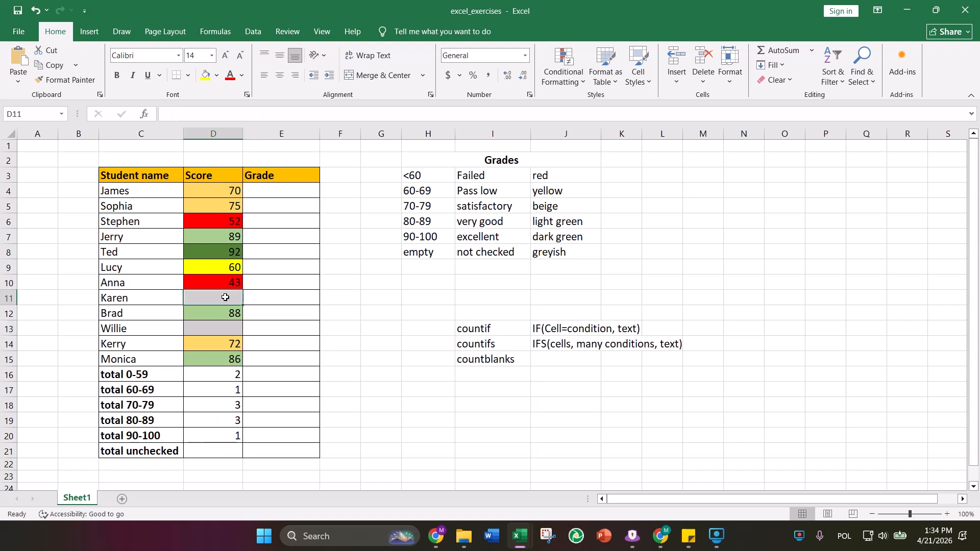
left_click(223, 329)
left_click(218, 289)
left_click(472, 364)
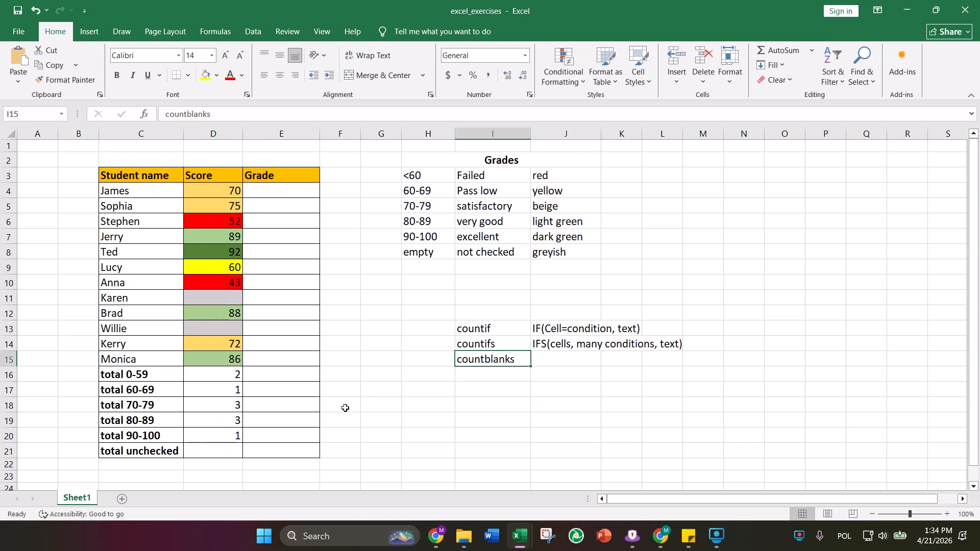
Try to count the empty scores in D21 with the formula =countblanks(D4:D15).
left_click(229, 449)
type("=co")
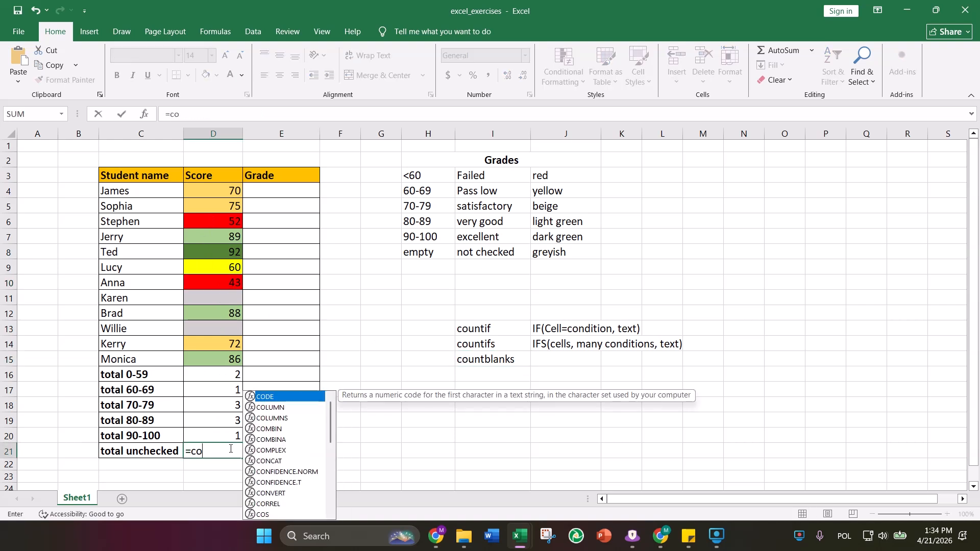
type("untblanks")
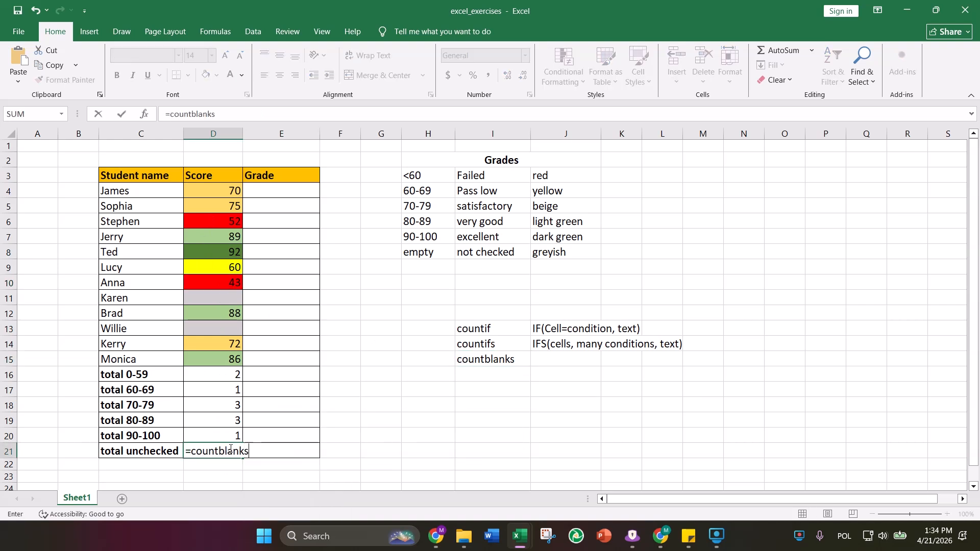
type("()")
key("BackSpace")
type("D4:D1")
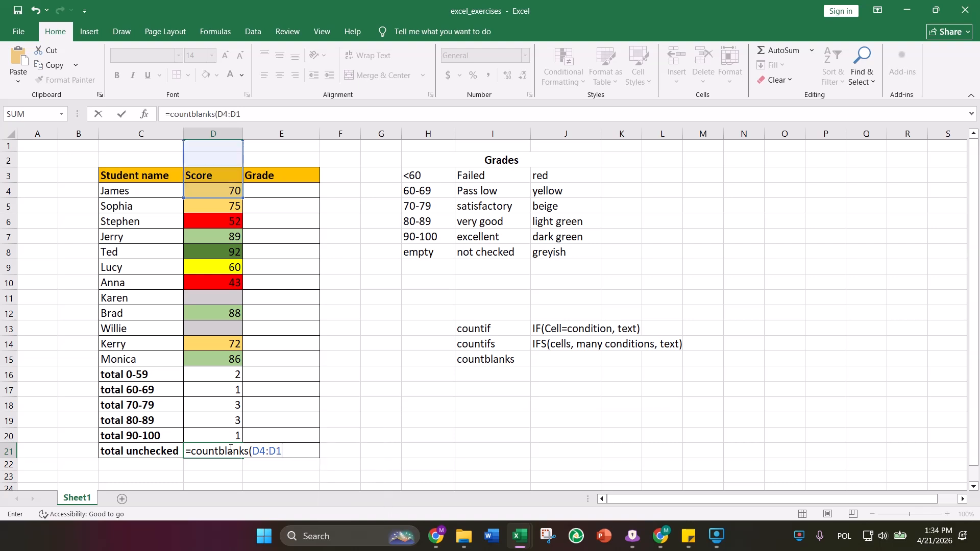
type("5")
key("Return")
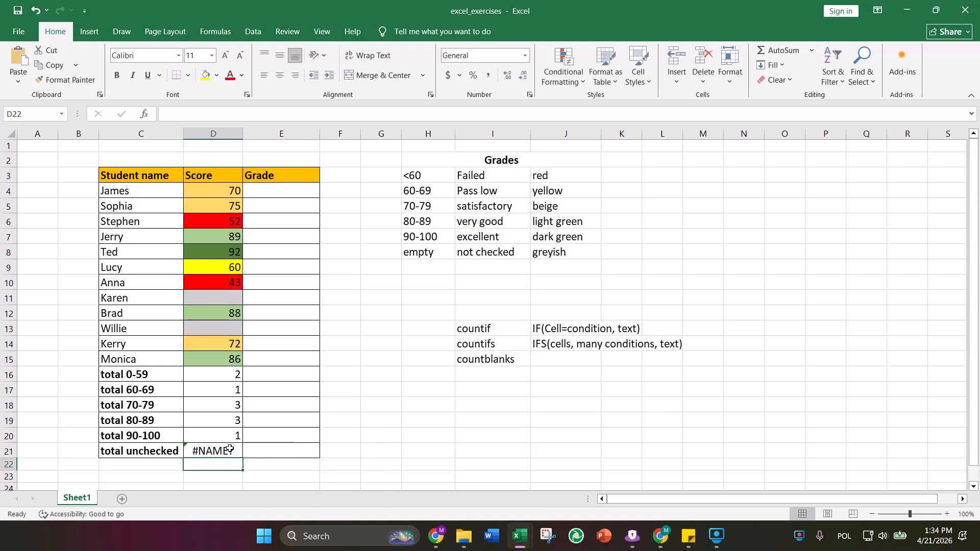
Try to replace the formula in D21 with the suggested COUNTBLANK function.
left_click(229, 450)
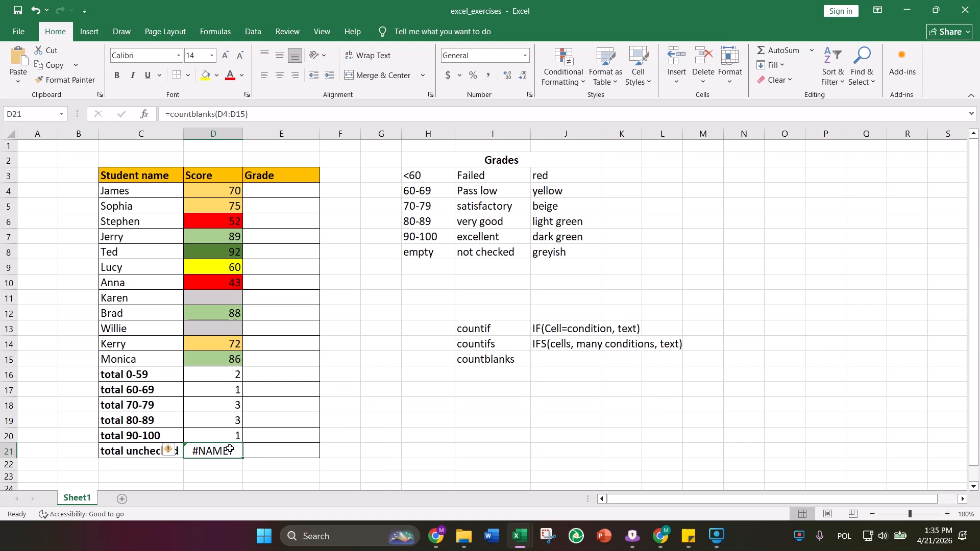
double_click(229, 450)
left_click(300, 451)
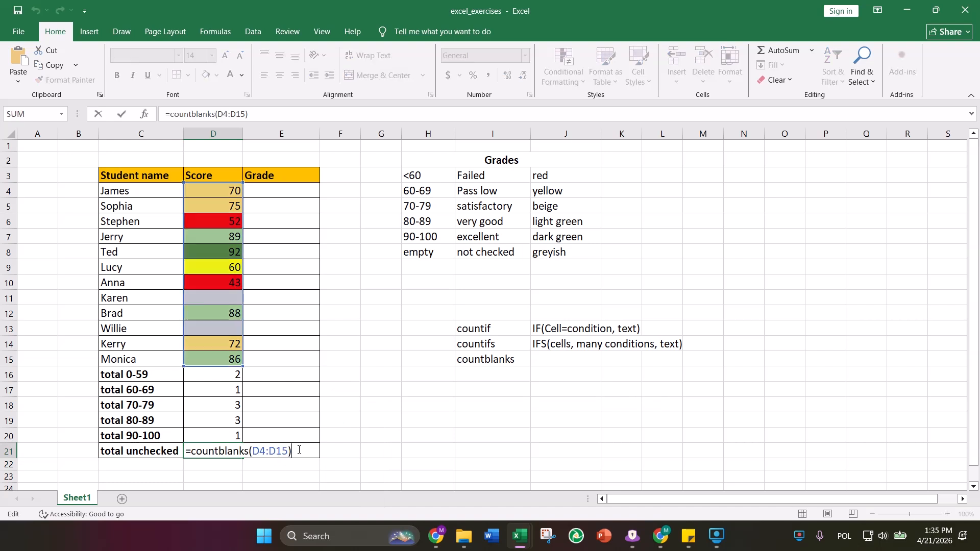
key("BackSpace")
key("BackSpace")
key("BackSpace")
key("BackSpace")
key("BackSpace")
key("BackSpace")
key("BackSpace")
key("BackSpace")
key("BackSpace")
key("BackSpace")
key("BackSpace")
key("BackSpace")
key("BackSpace")
key("BackSpace")
key("BackSpace")
key("BackSpace")
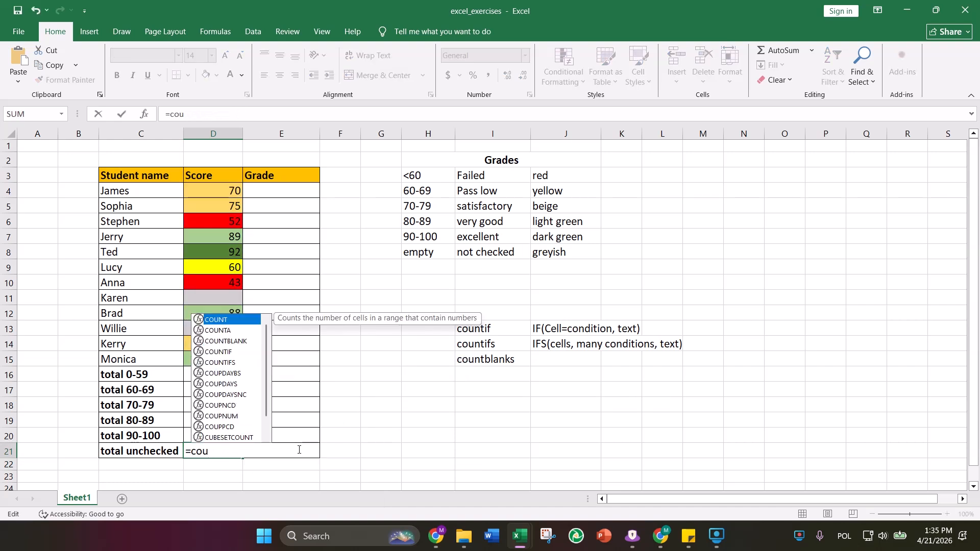
key("Down")
key("Down")
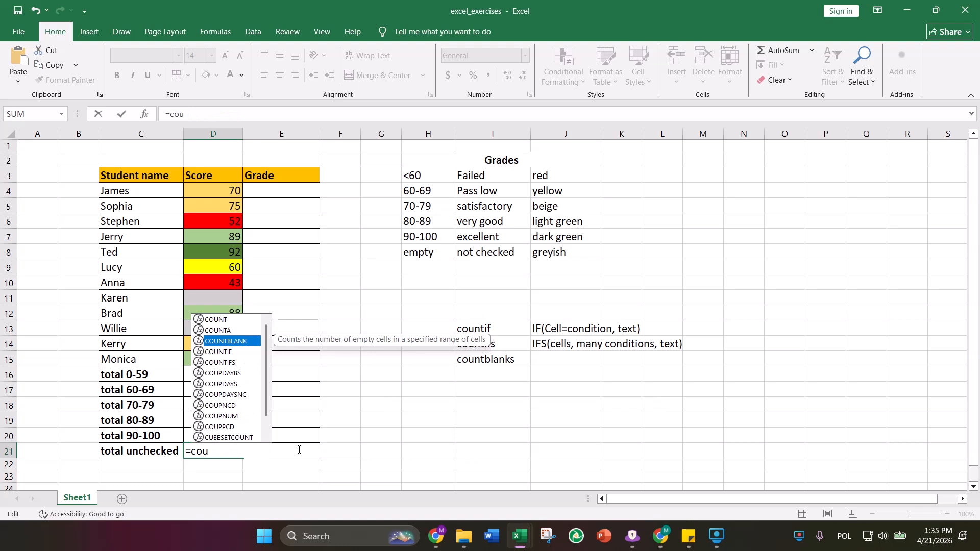
key("Return")
Replace the formula in D21 with =COUNTBLANK(D4:D15) for the total unchecked row, accepting the proposed range correction.
double_click(235, 451)
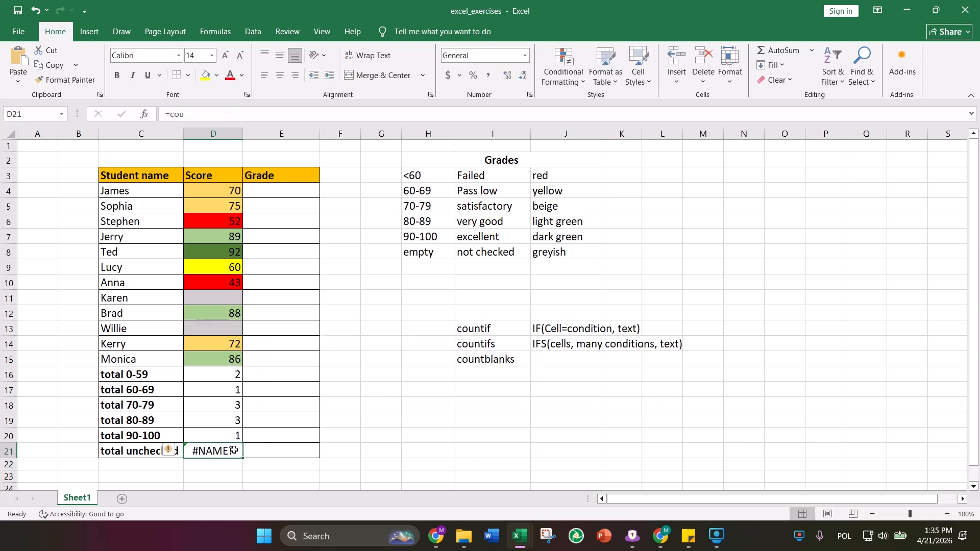
type("n")
key("BackSpace")
key("BackSpace")
key("BackSpace")
key("BackSpace")
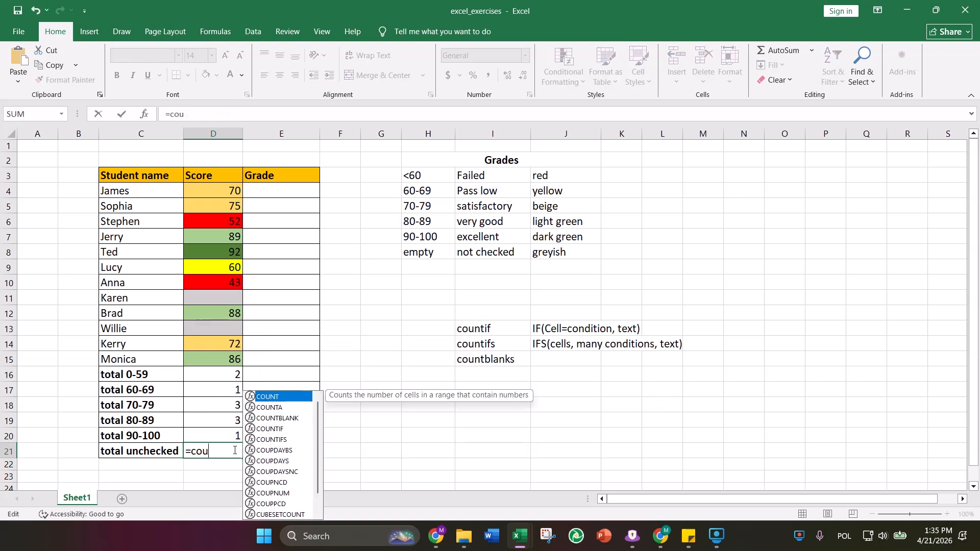
key("Caps_Lock")
type("COUN")
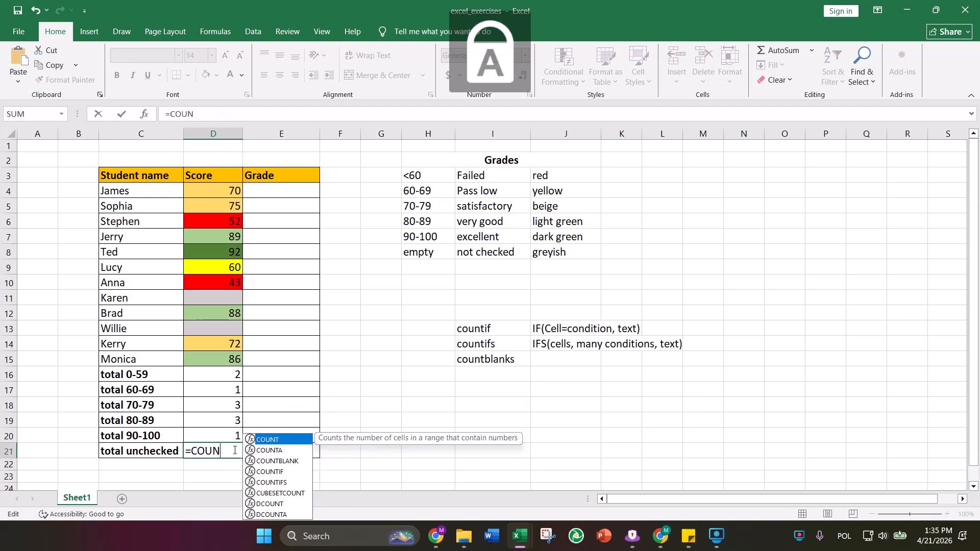
type("TBLANKS")
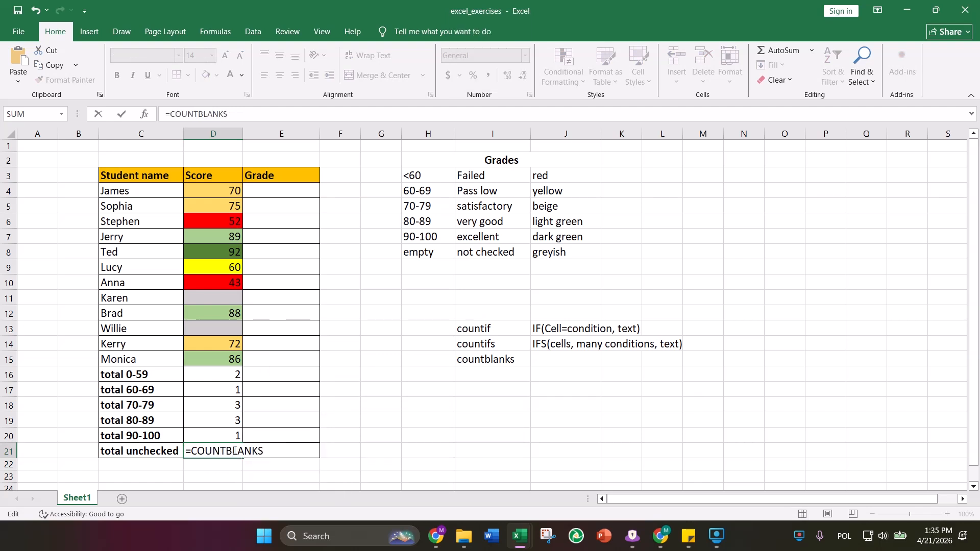
key("BackSpace")
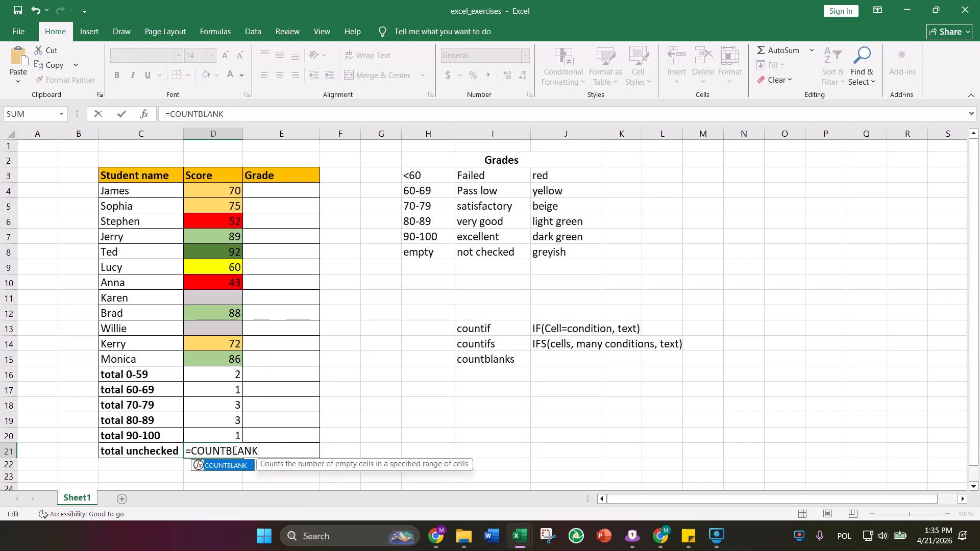
key("Caps_Lock")
type("(")
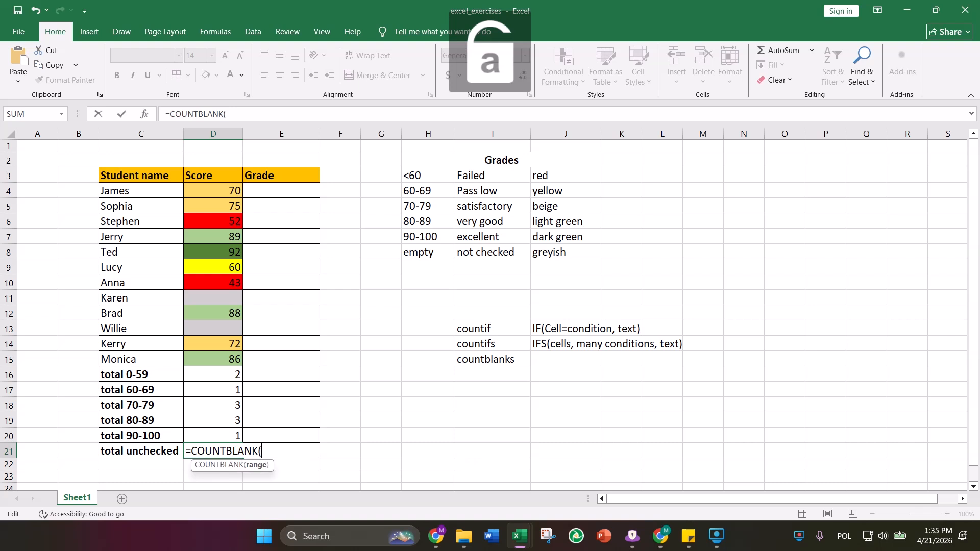
type("D")
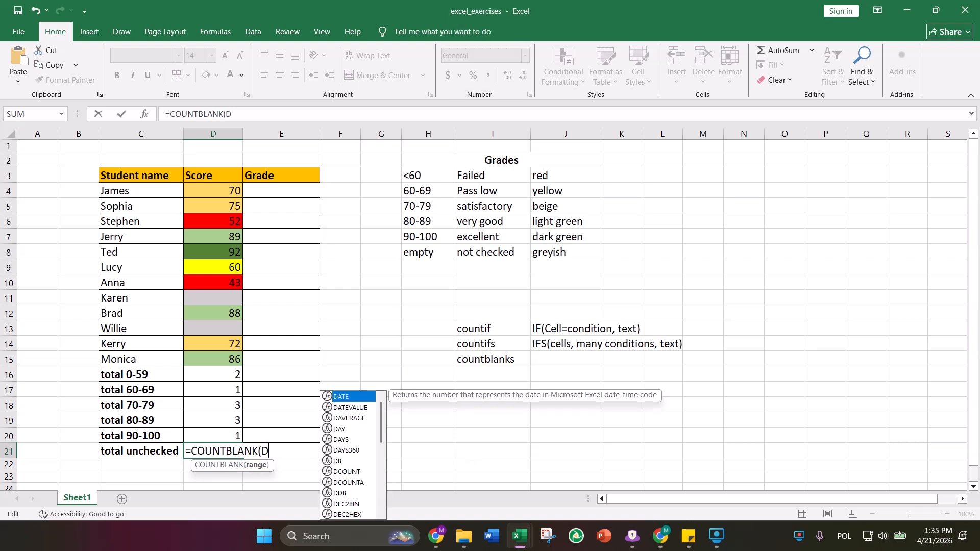
type(":4")
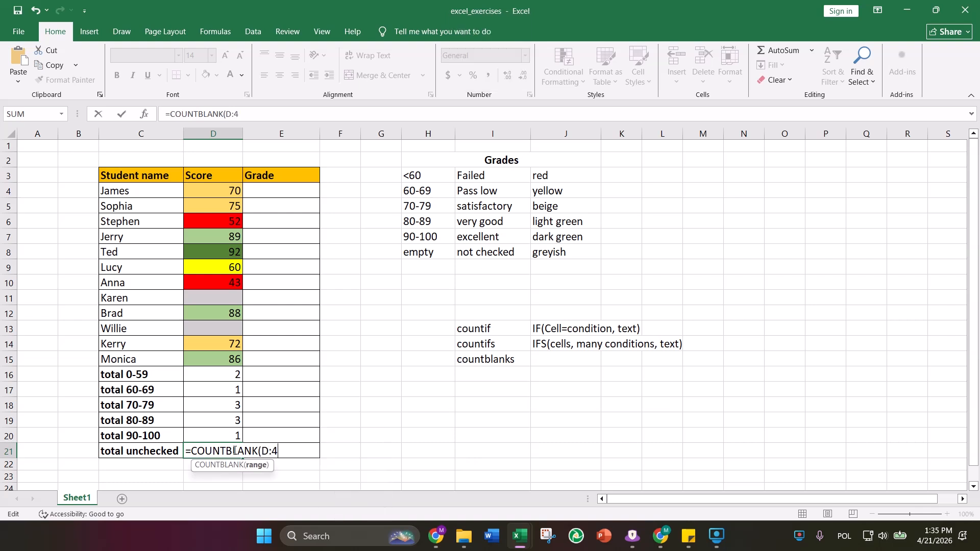
type(":D15)")
key("Return")
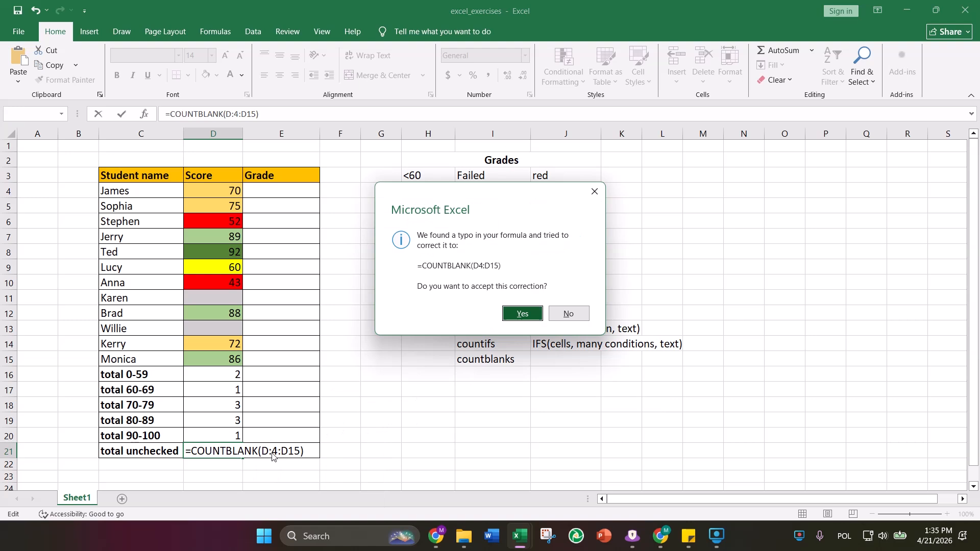
left_click(521, 314)
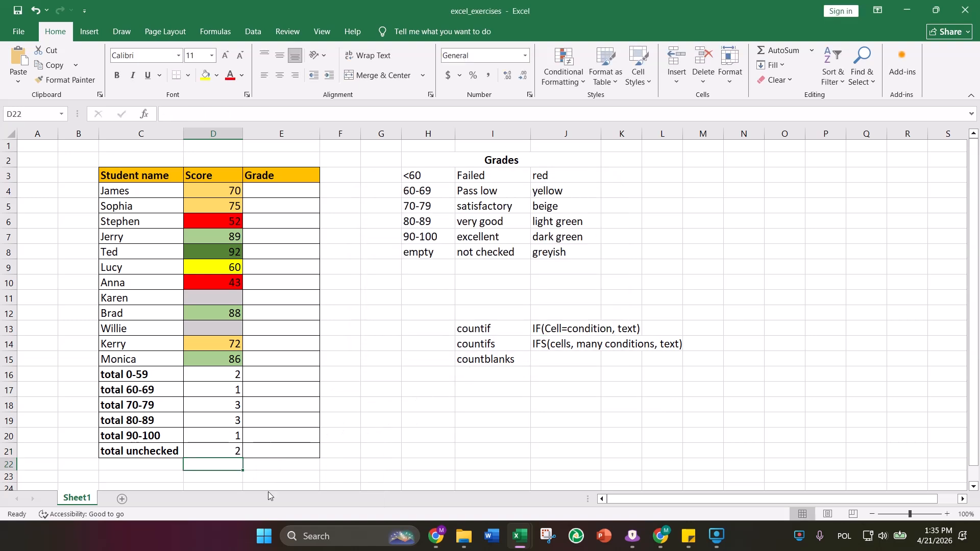
left_click(229, 454)
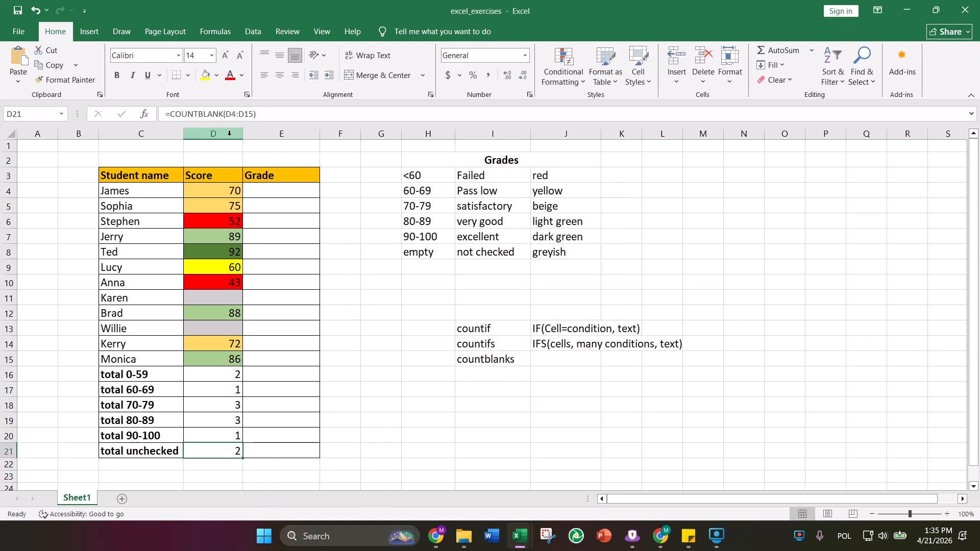
Review the score-range totals in D16:D21 and the grade ranges and labels in H3:I8.
left_click(327, 391)
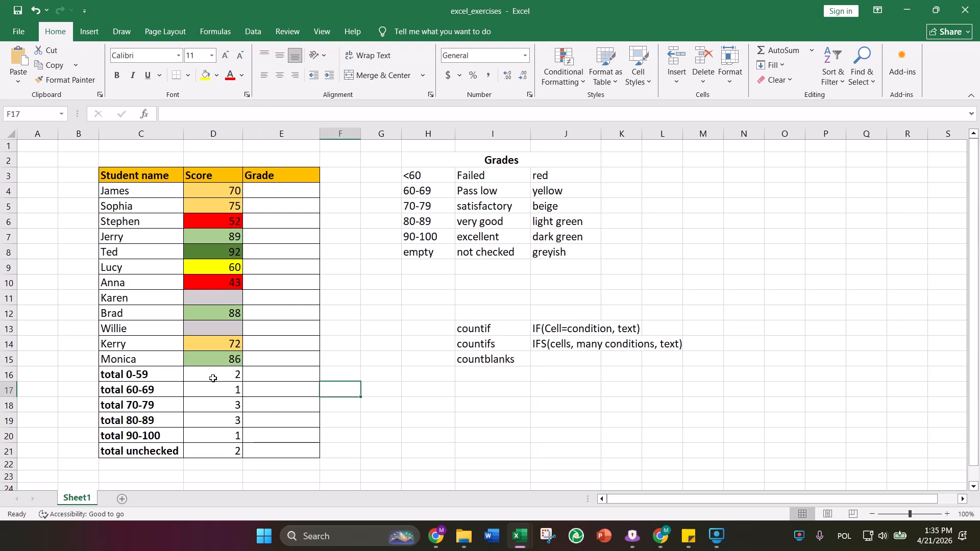
left_click_drag(212, 374, 204, 448)
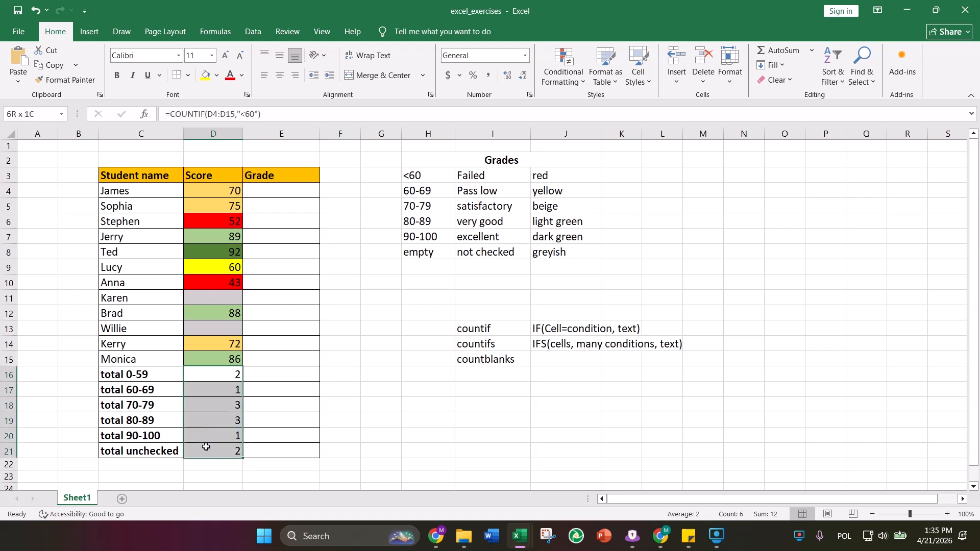
left_click(381, 357)
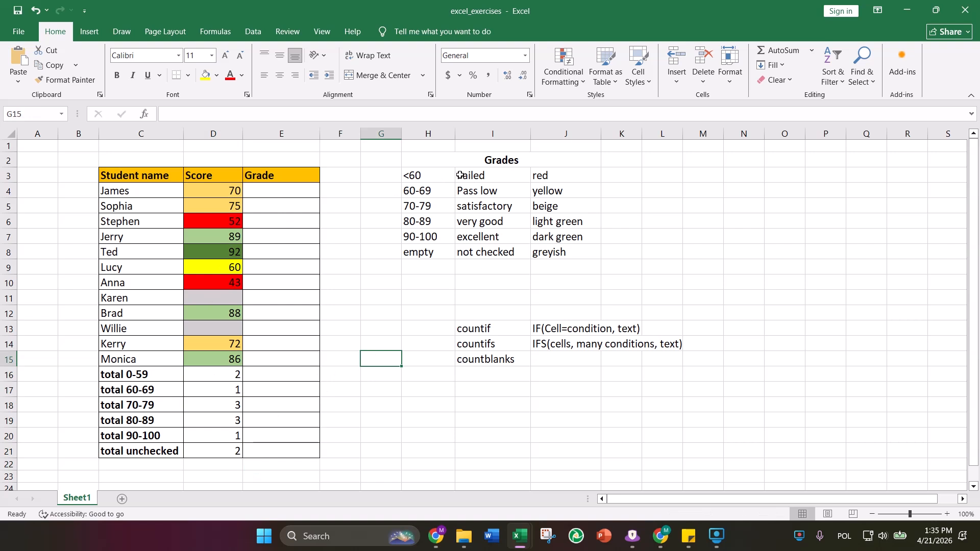
left_click_drag(427, 173, 511, 254)
Copy the prepared IFS grading formula from the Sticky Notes window, then switch back to Excel.
left_click(287, 192)
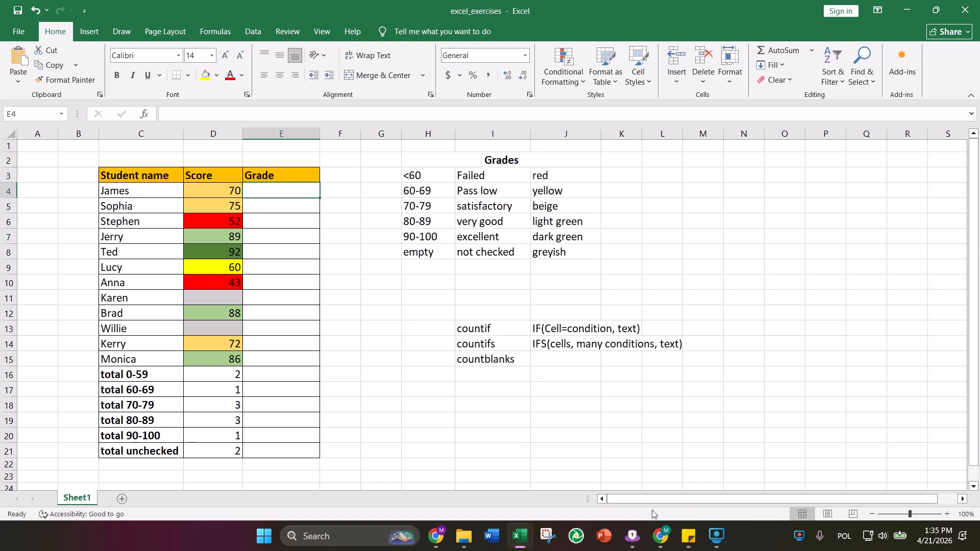
left_click(689, 536)
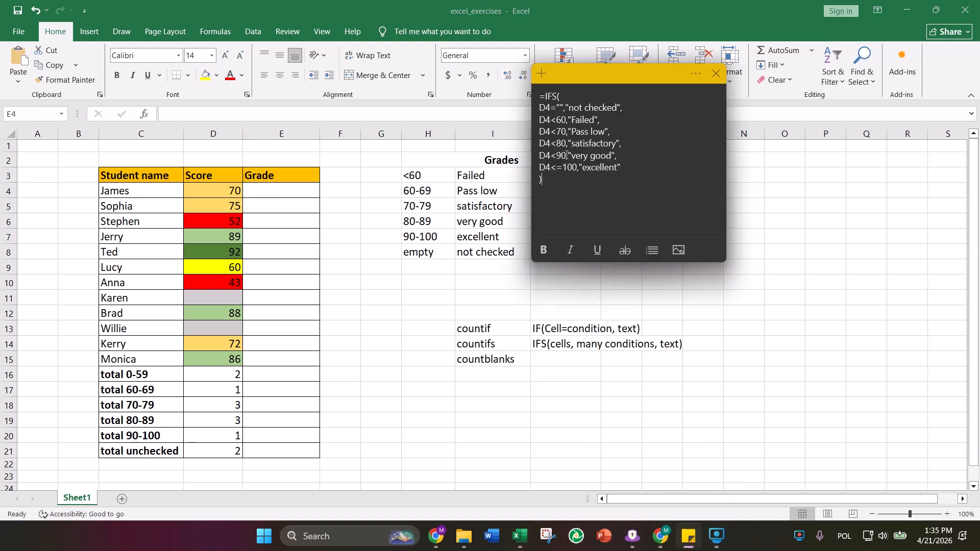
left_click_drag(540, 96, 584, 183)
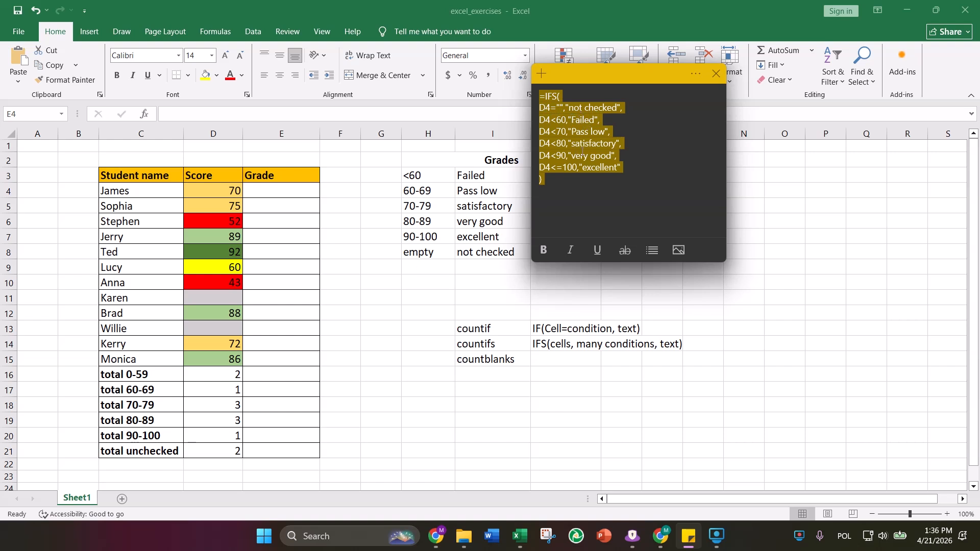
left_click(379, 288)
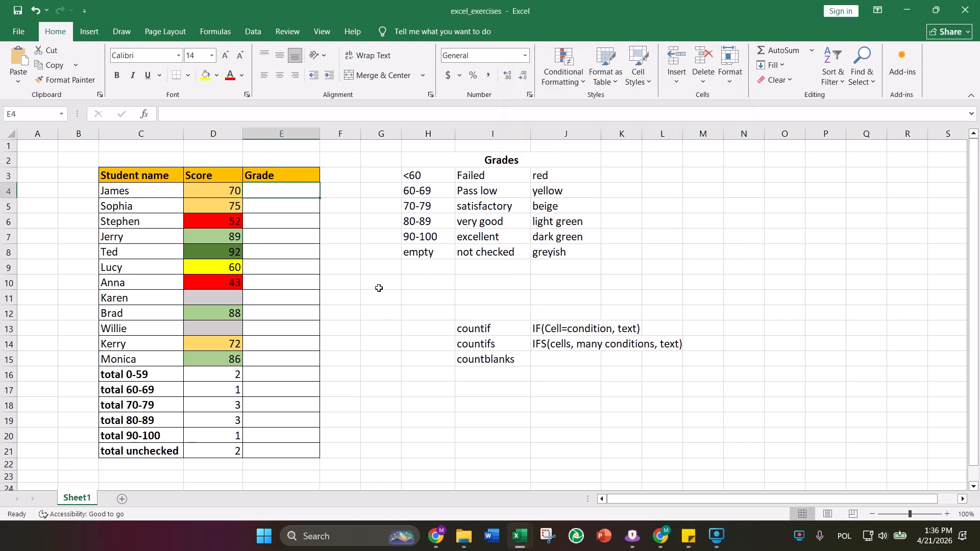
Enter =IFS(D4="","not checked",D4<60,"Failed",D4<70,"Pass low",D4<80,"satisfactory",D4<90,"very good",D4<=100,"excellent") in E4.
double_click(306, 189)
type("=IFS( D4=\"\",\"not checked\", D4<60,\"Failed\", D4<70,\"Pass low\", D4<80,\"satisfactory\", D4<90,\"very good\", D4<=100,\"excellent\" )")
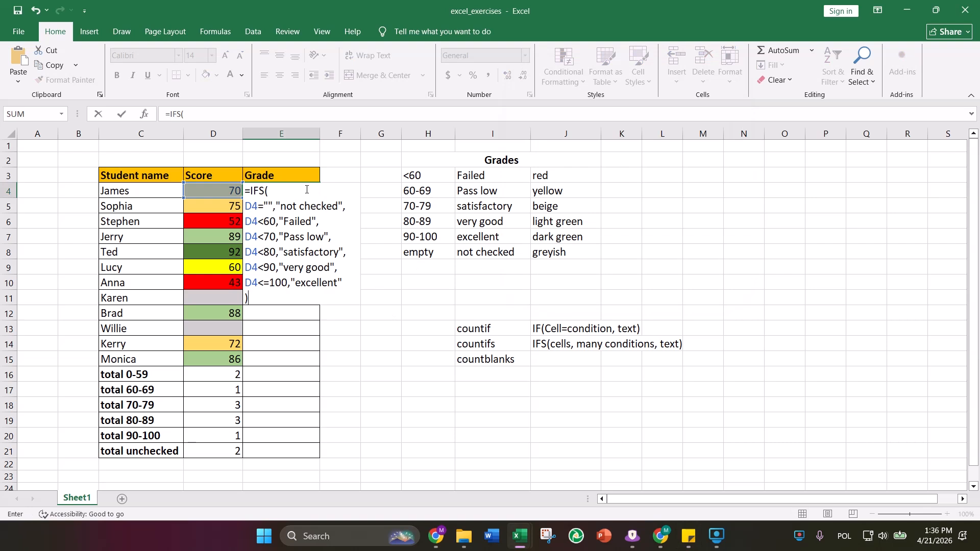
key("Return")
left_click(351, 247)
Fill the IFS grade formula from E4 down through E15 for all the students.
left_click(311, 191)
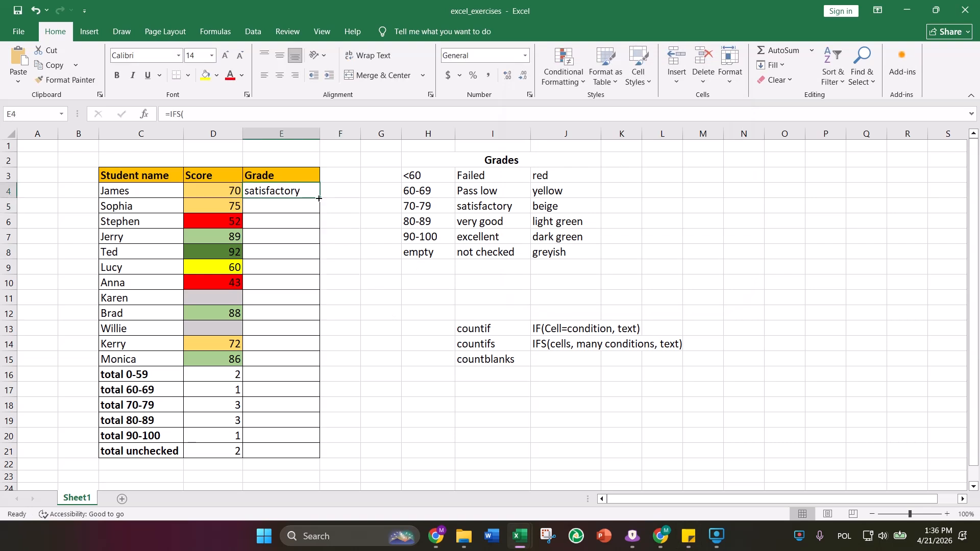
left_click_drag(319, 198, 321, 365)
left_click(350, 328)
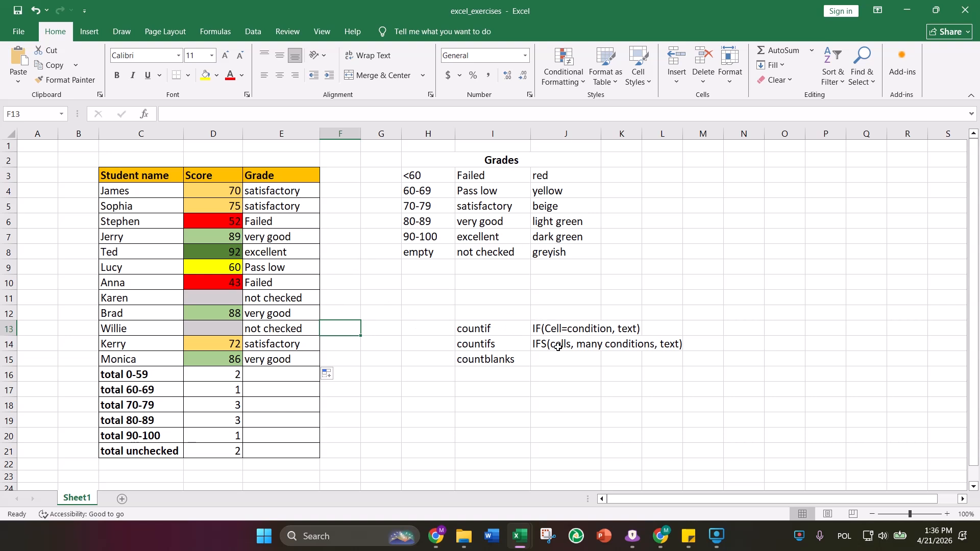
Enter the sample text boy in J10 for a simple IF example.
left_click(557, 286)
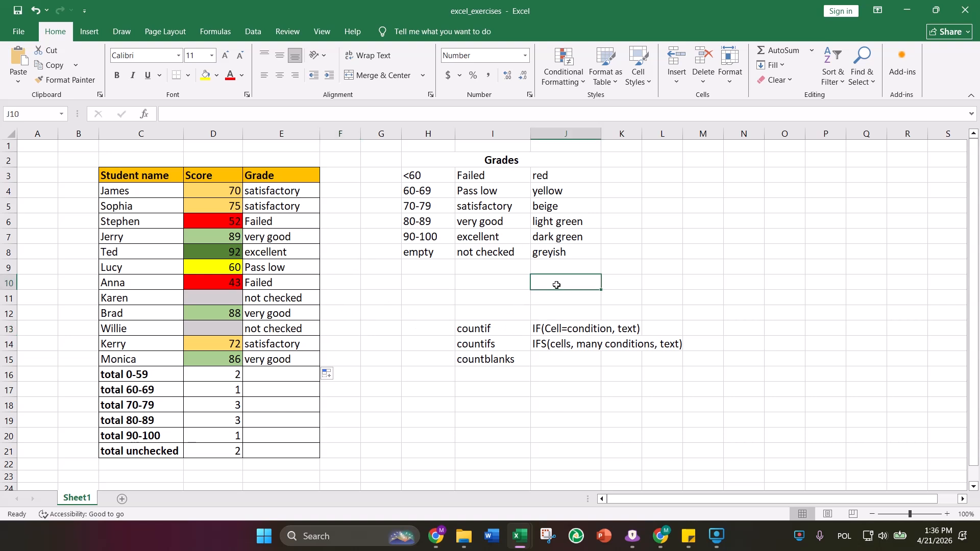
double_click(556, 286)
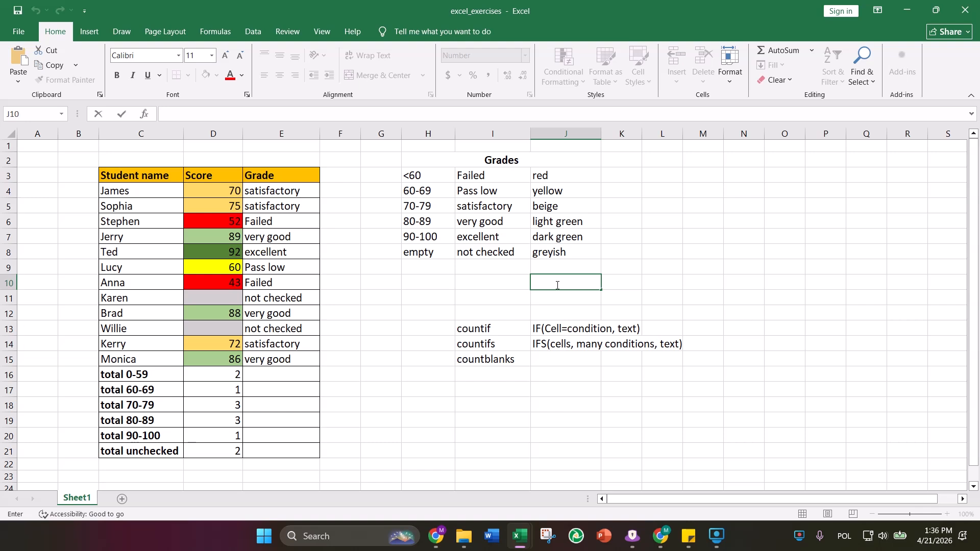
type("boy")
left_click(567, 301)
left_click(562, 284)
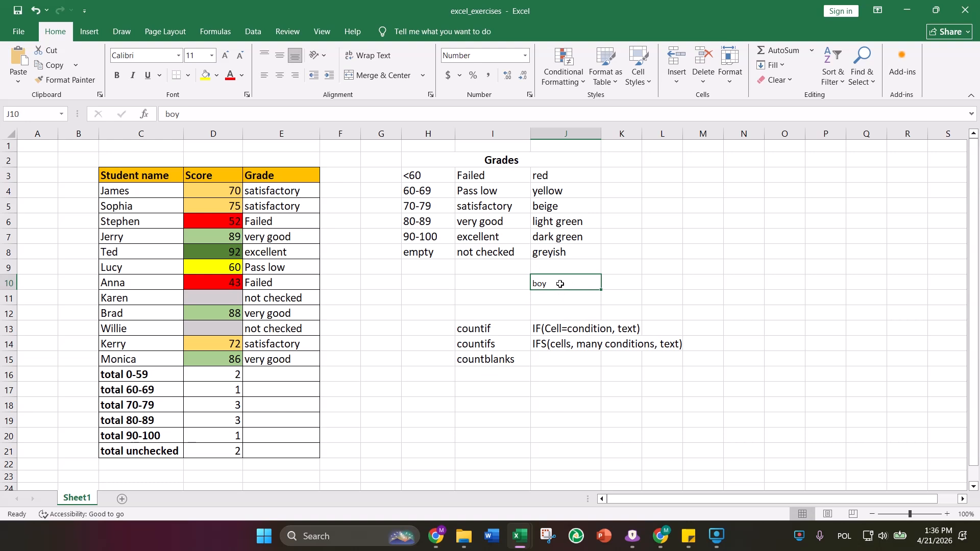
Compare the IF and IFS syntax notes in J13 and J14 with the grade results in column E.
left_click(543, 330)
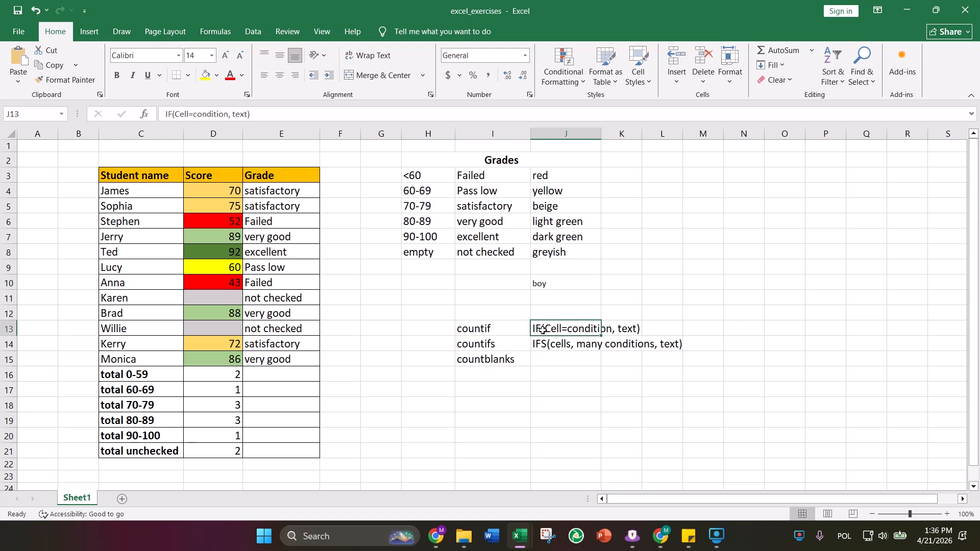
left_click_drag(259, 196, 275, 206)
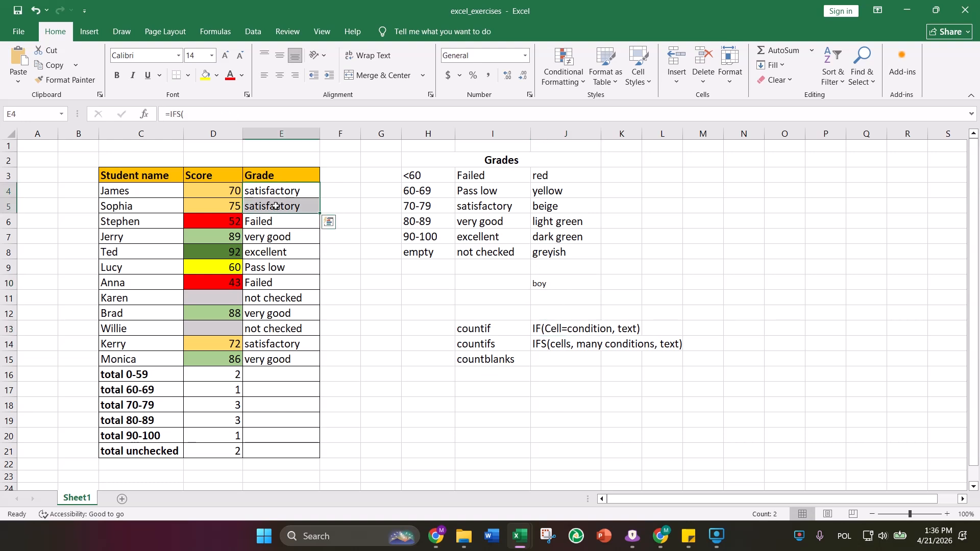
left_click(273, 199)
left_click(281, 233)
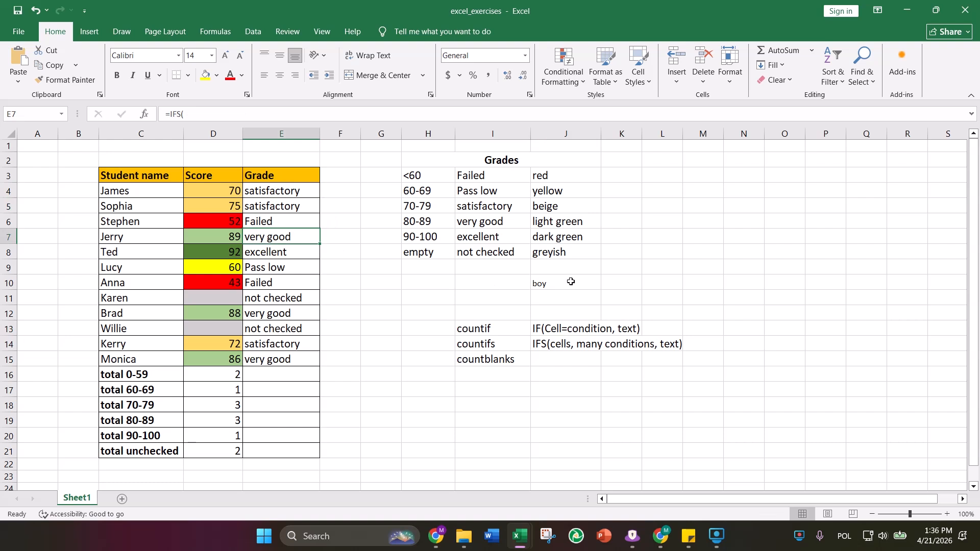
left_click(567, 327)
left_click(557, 344)
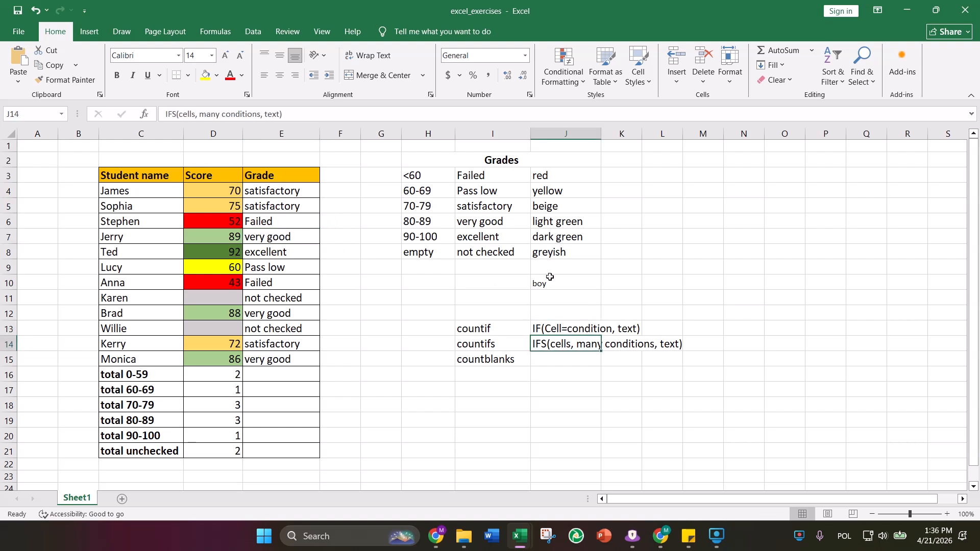
Begin an IF formula in K10 that references cell J10.
left_click(624, 280)
type("=")
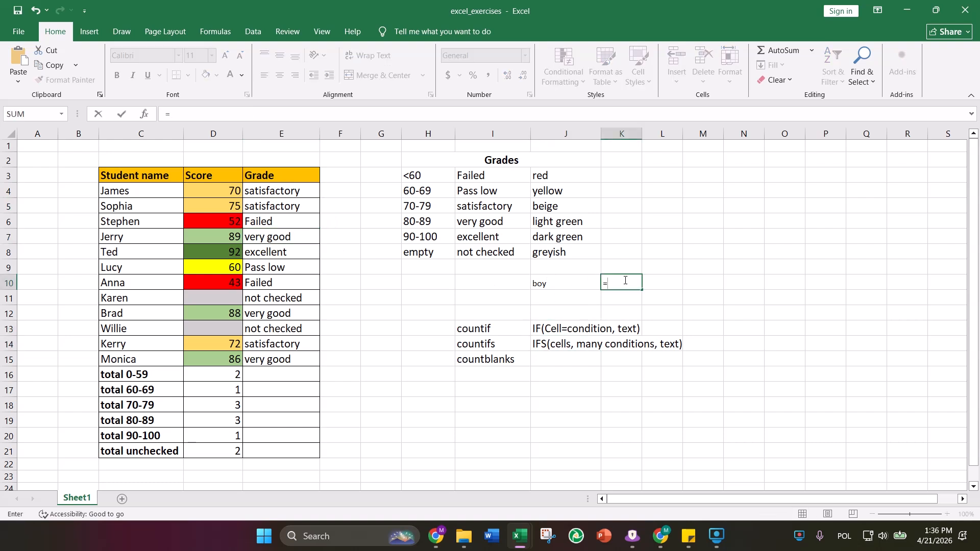
type("if(")
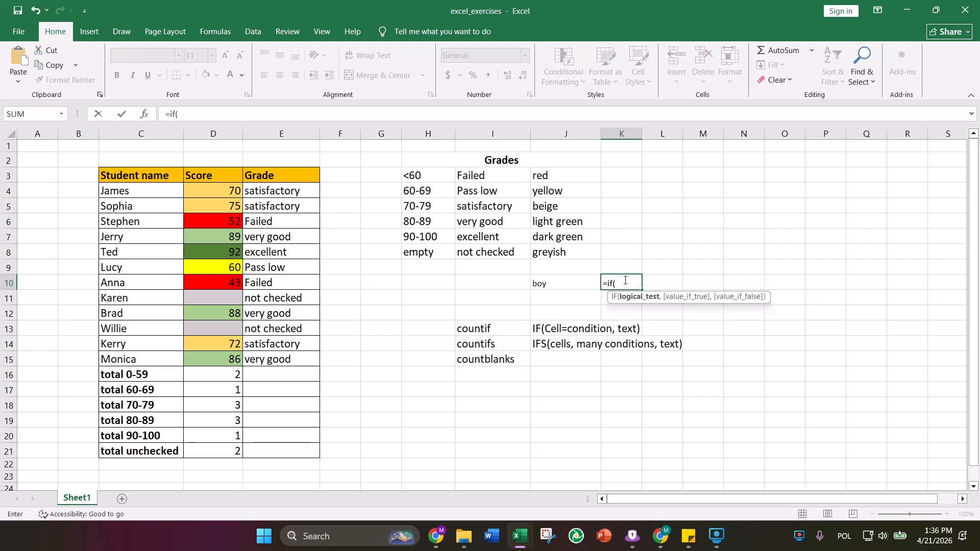
left_click(567, 283)
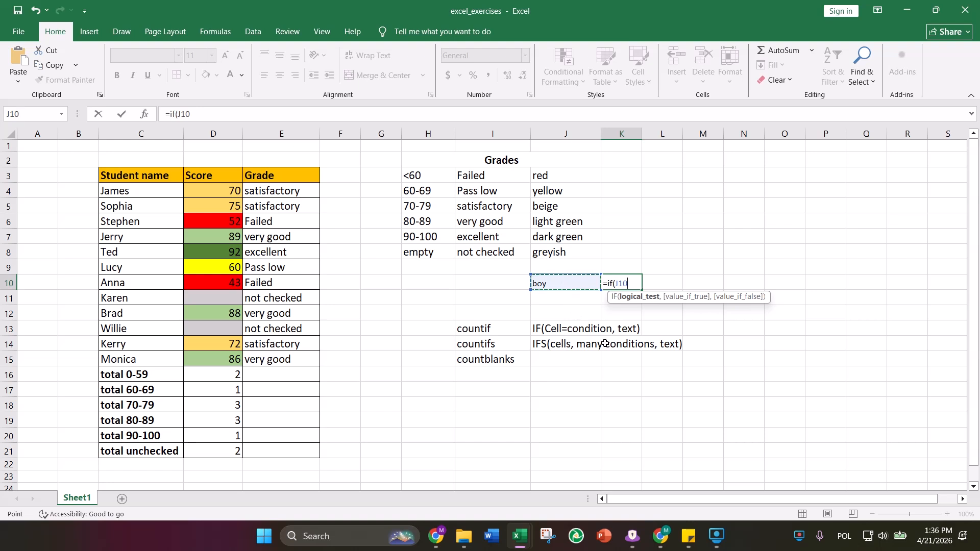
type(",")
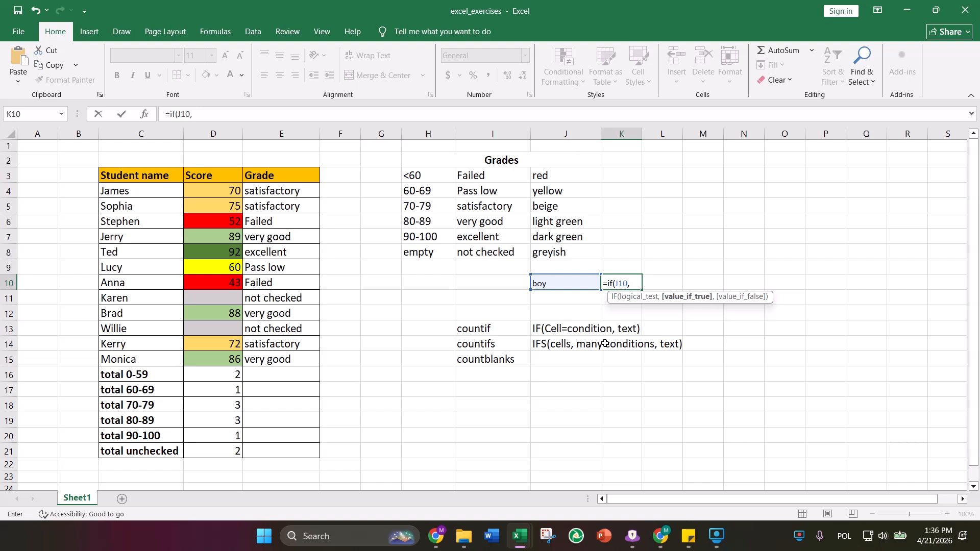
type("\"boy")
key("BackSpace")
key("BackSpace")
key("BackSpace")
key("BackSpace")
key("BackSpace")
Complete the formula in K10 as =IF(J10="boy","true").
type("=")
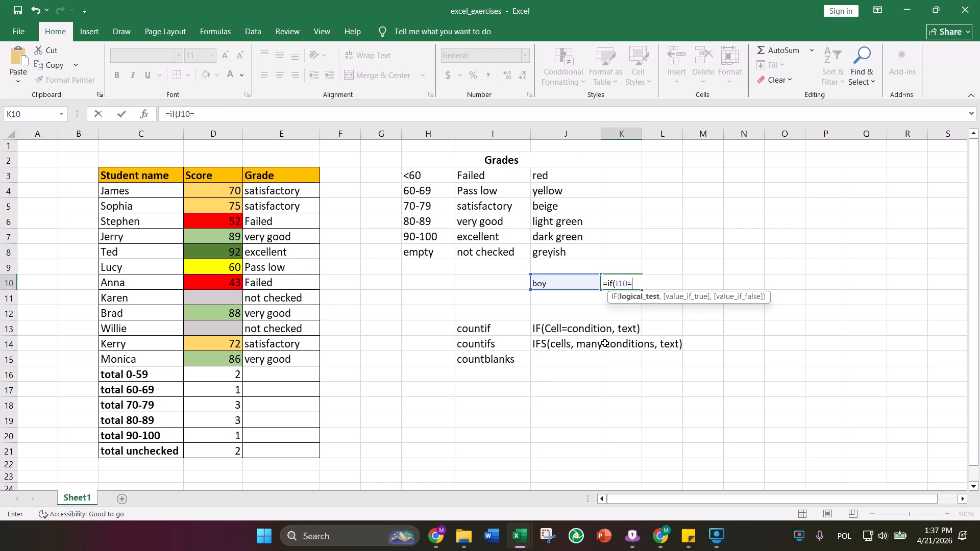
type("\"boy\",")
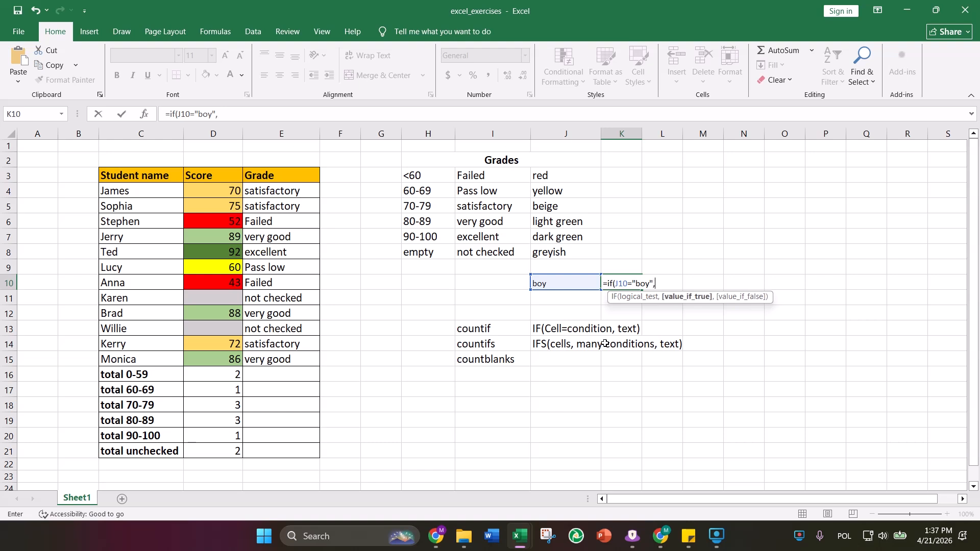
type("\"true")
type("\")")
key("Return")
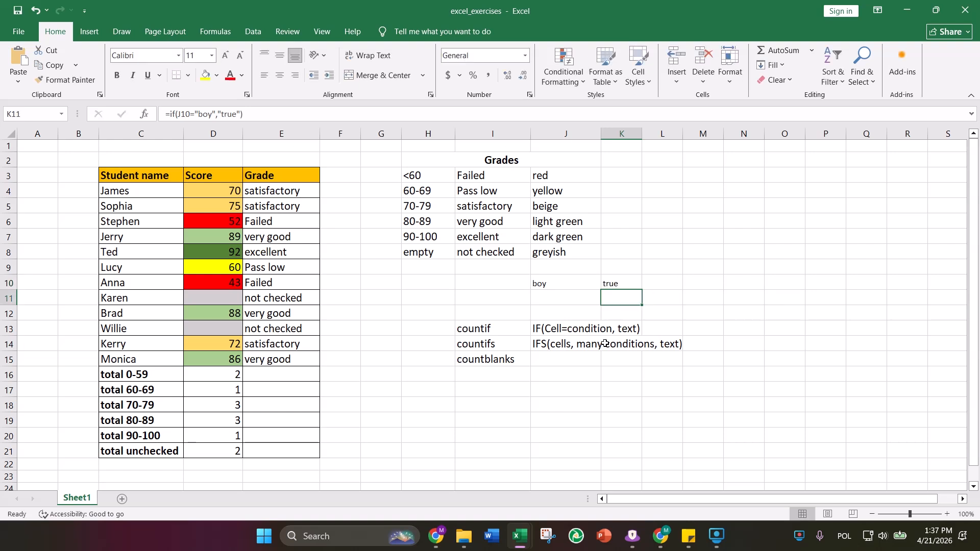
double_click(614, 285)
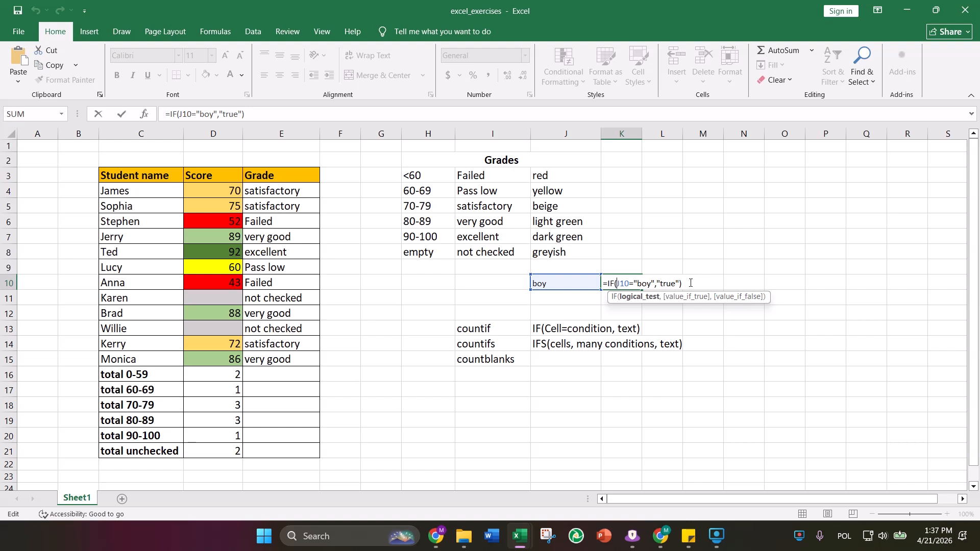
left_click(582, 300)
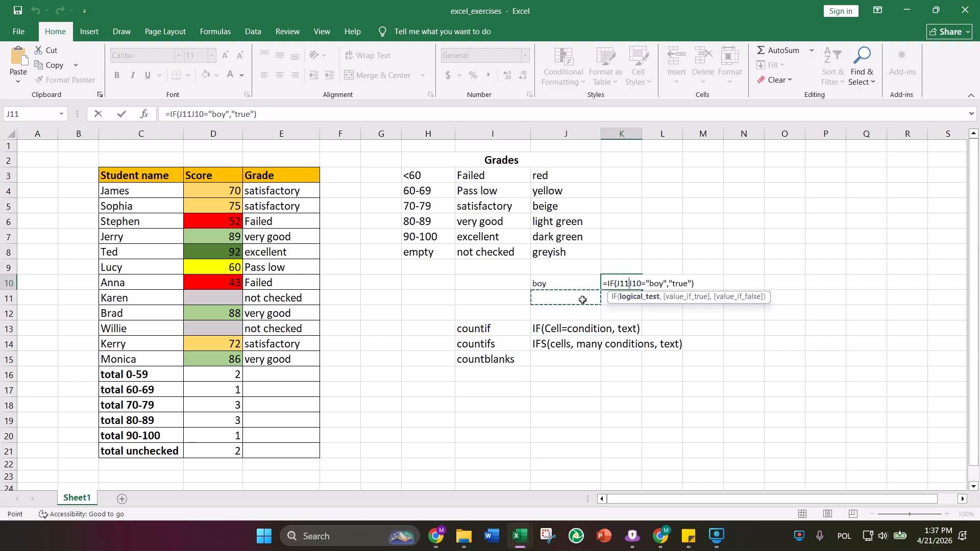
key("Escape")
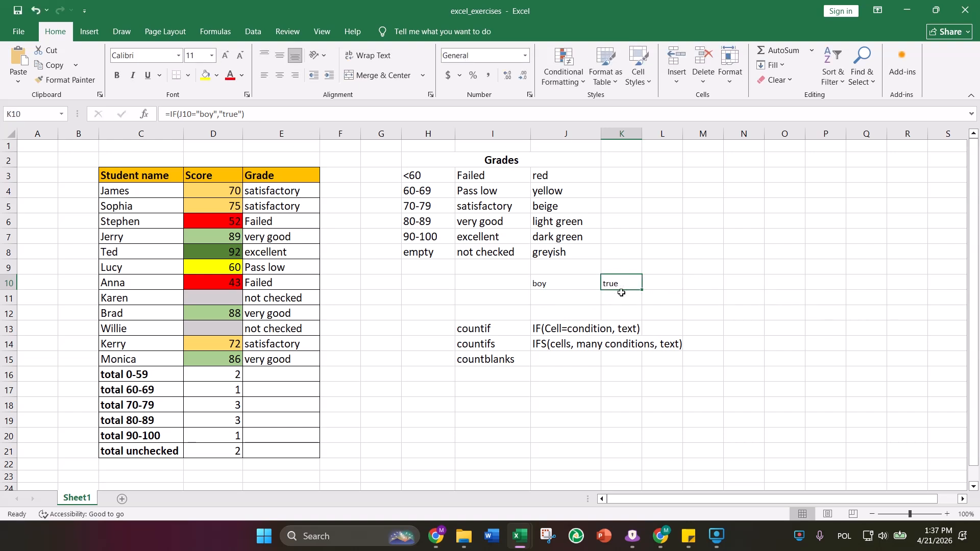
Change the text in J10 to girl to test the IF formula in K10.
left_click(572, 288)
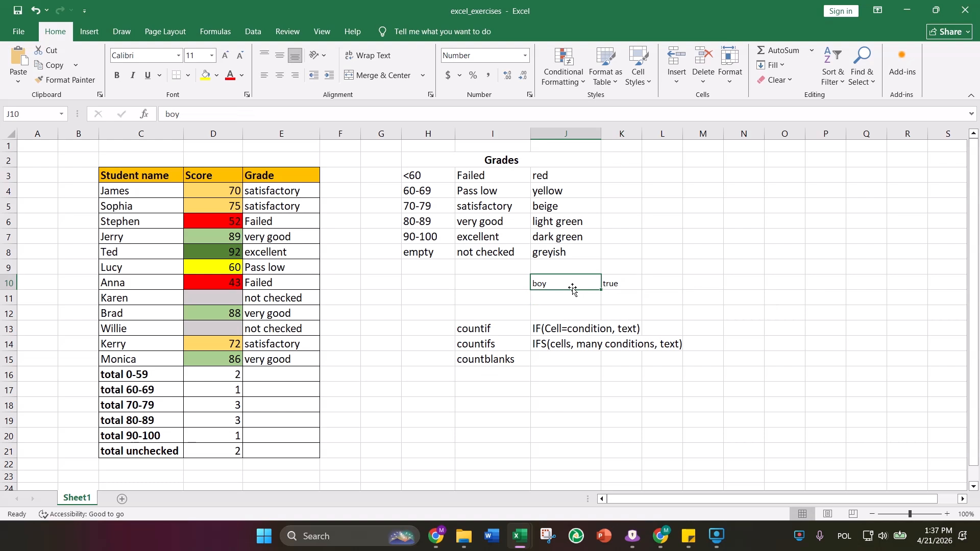
double_click(569, 286)
key("BackSpace")
key("BackSpace")
key("BackSpace")
type("g")
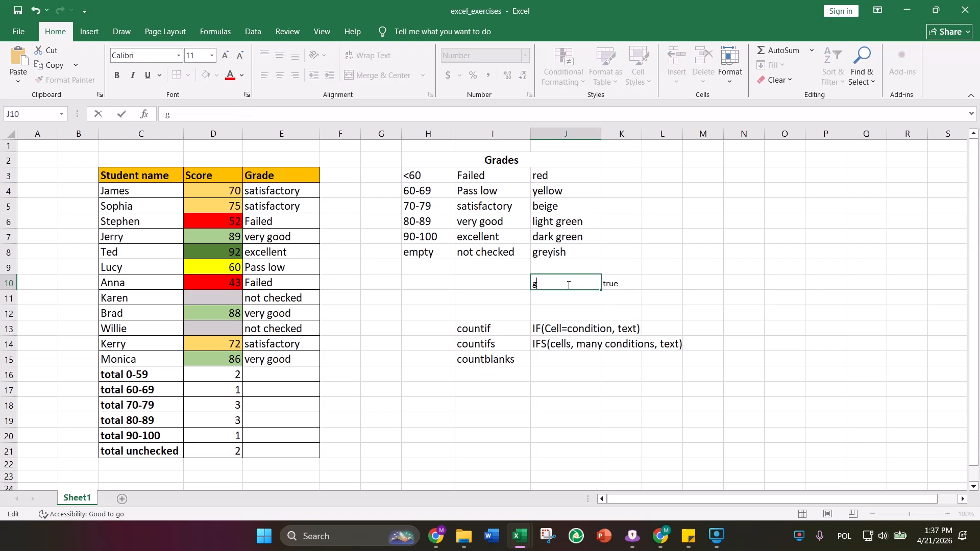
type("irl")
left_click(668, 283)
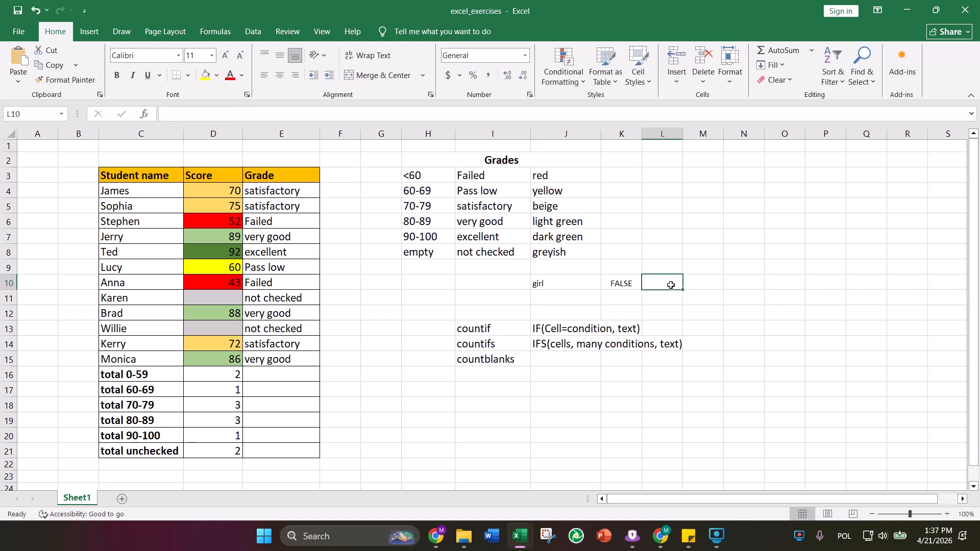
Set the text in J10 back to boy.
double_click(579, 283)
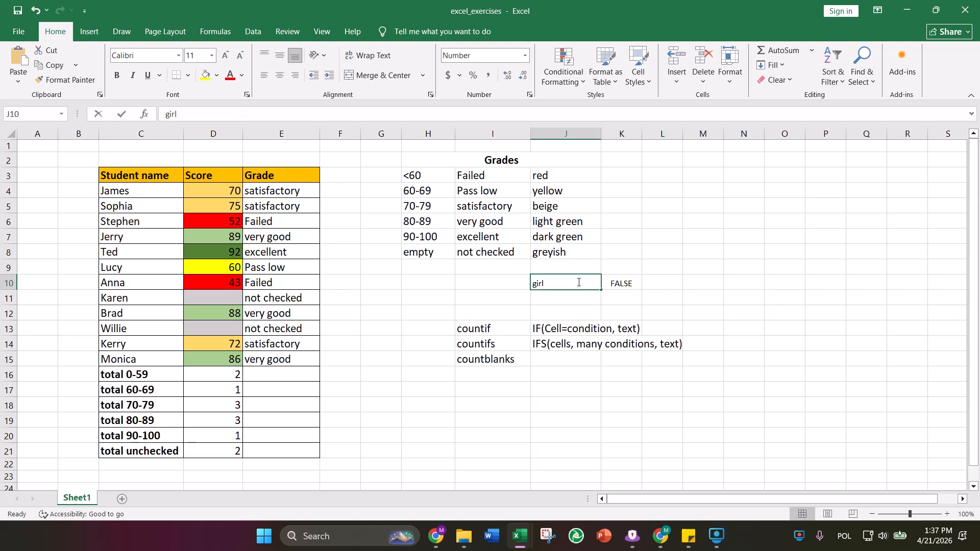
key("BackSpace")
key("BackSpace")
key("BackSpace")
key("BackSpace")
type("boy")
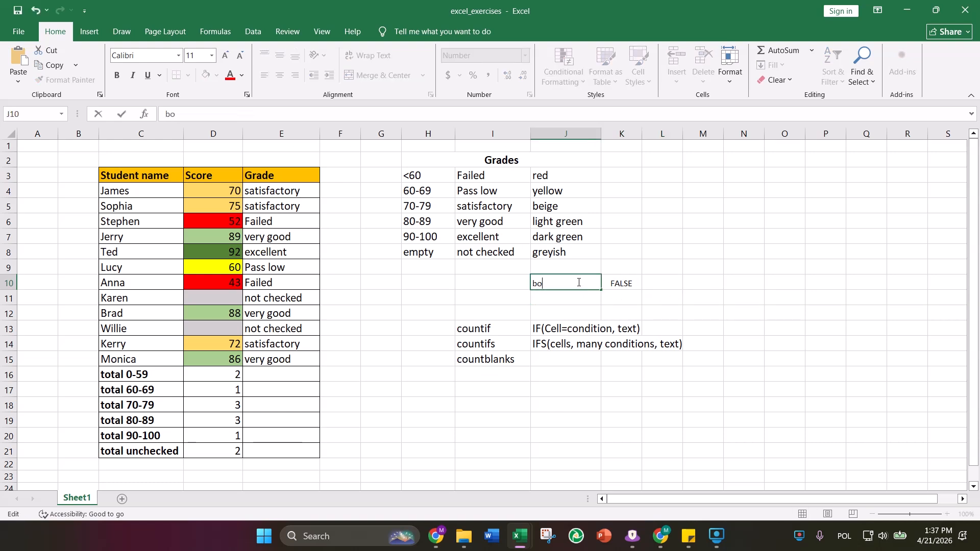
left_click(705, 320)
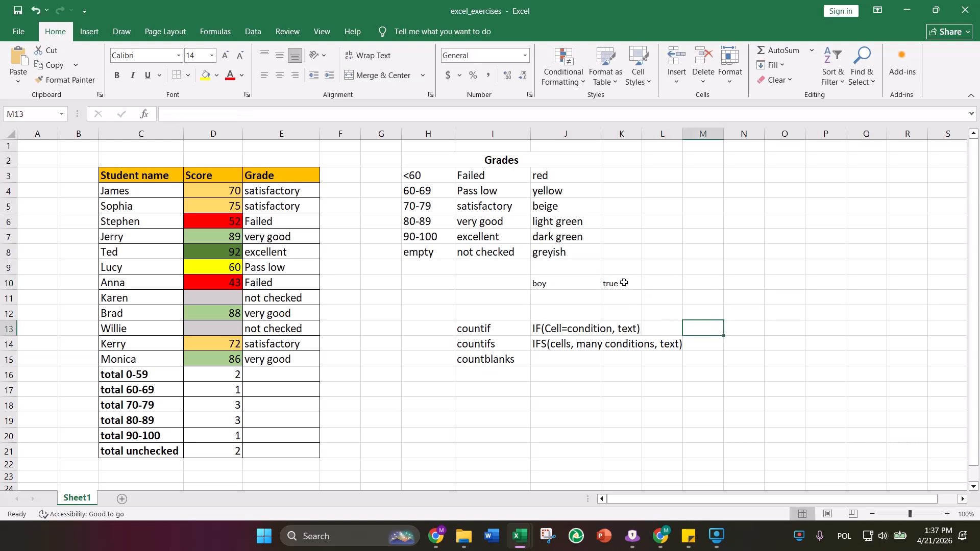
Extend the IF formula in K10 with the value-if-false text "must be a girl".
double_click(617, 284)
left_click(681, 284)
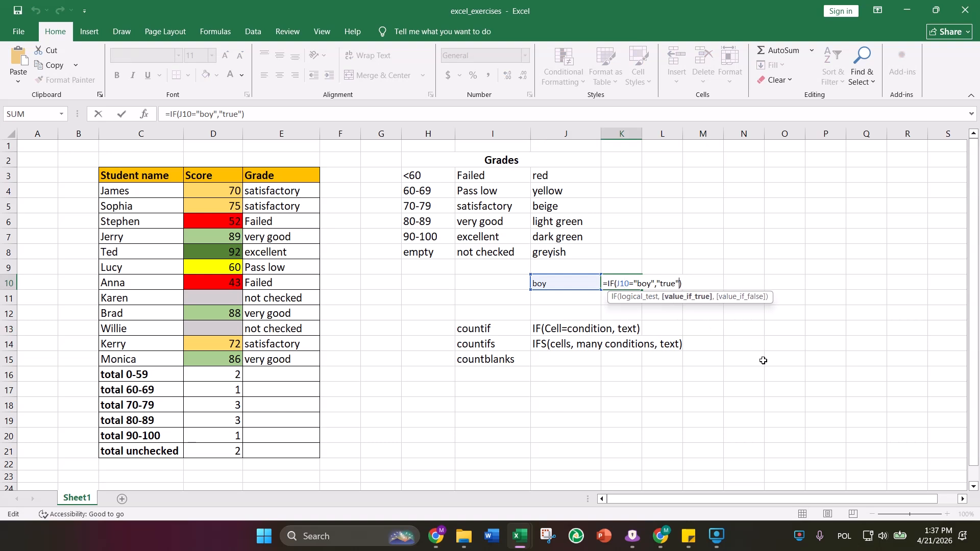
type(",")
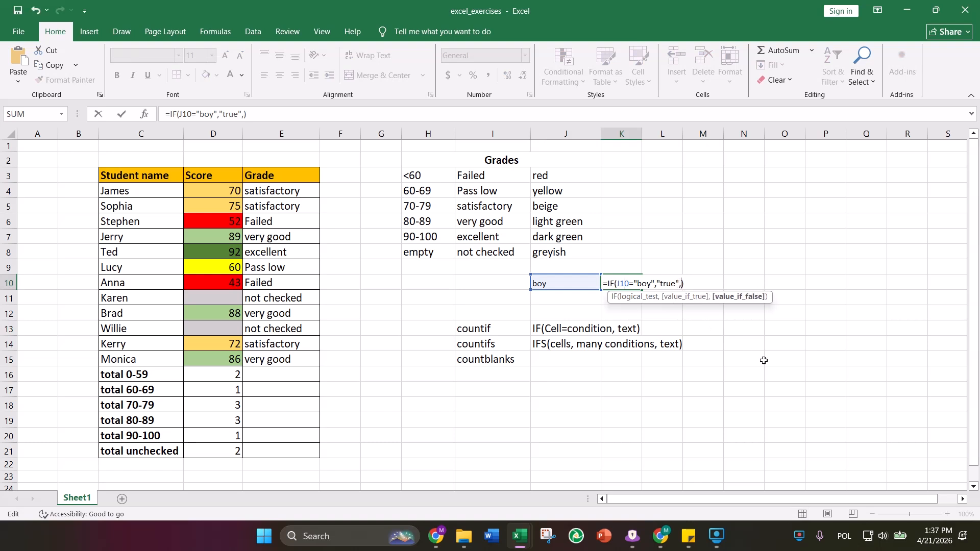
type("\"must be a gir")
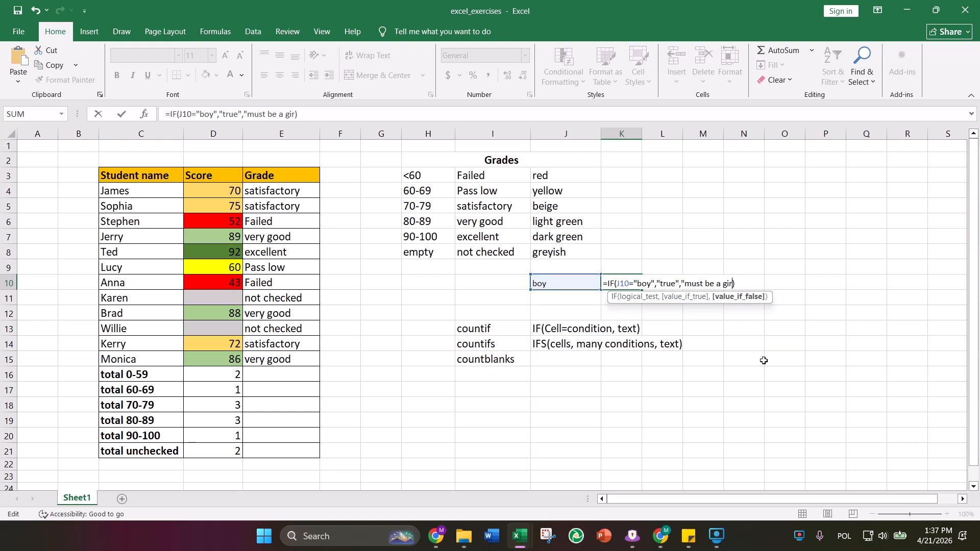
type("l\"")
left_click(737, 362)
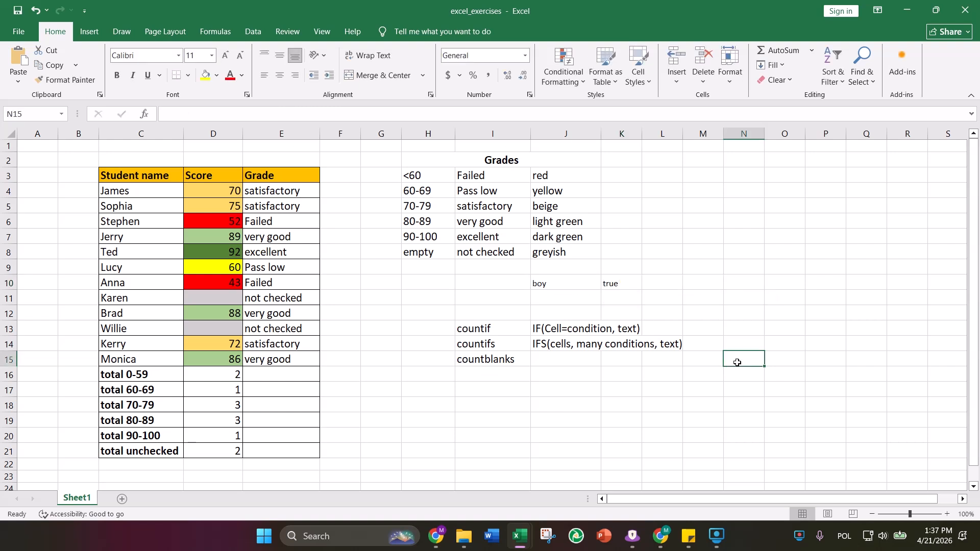
Change the text in J10 to girl to test the extended IF formula in K10.
left_click(626, 283)
double_click(568, 284)
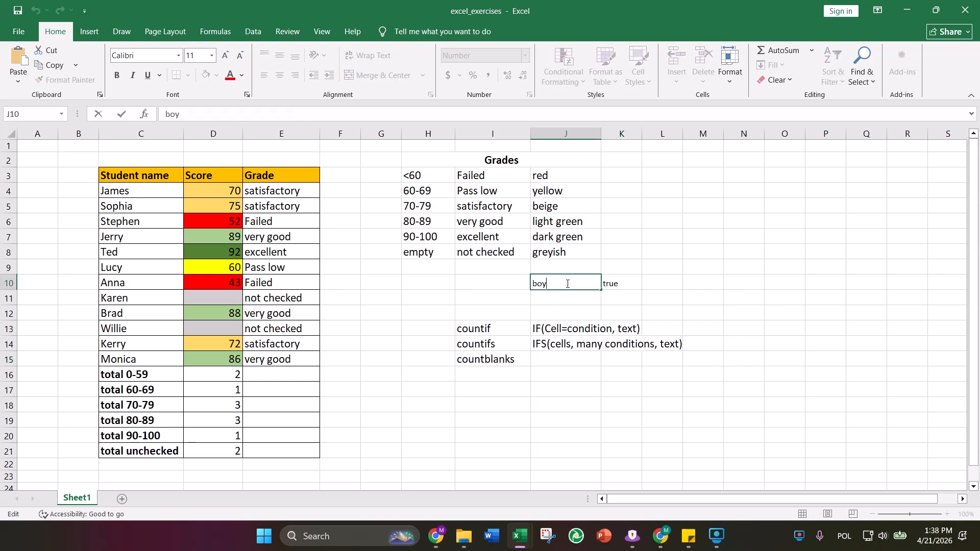
key("BackSpace")
key("BackSpace")
key("BackSpace")
type("girl")
left_click(710, 298)
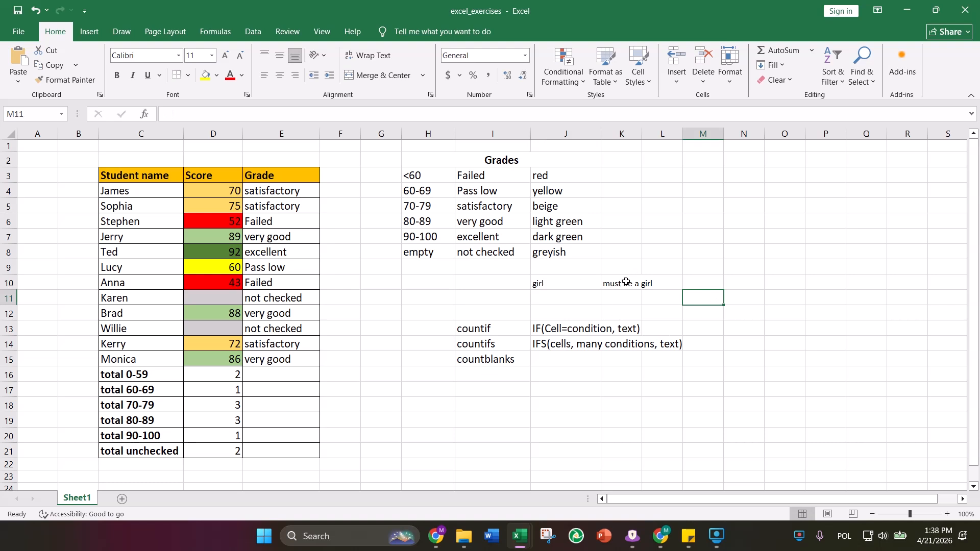
Restore the text in J10 to boy.
double_click(561, 285)
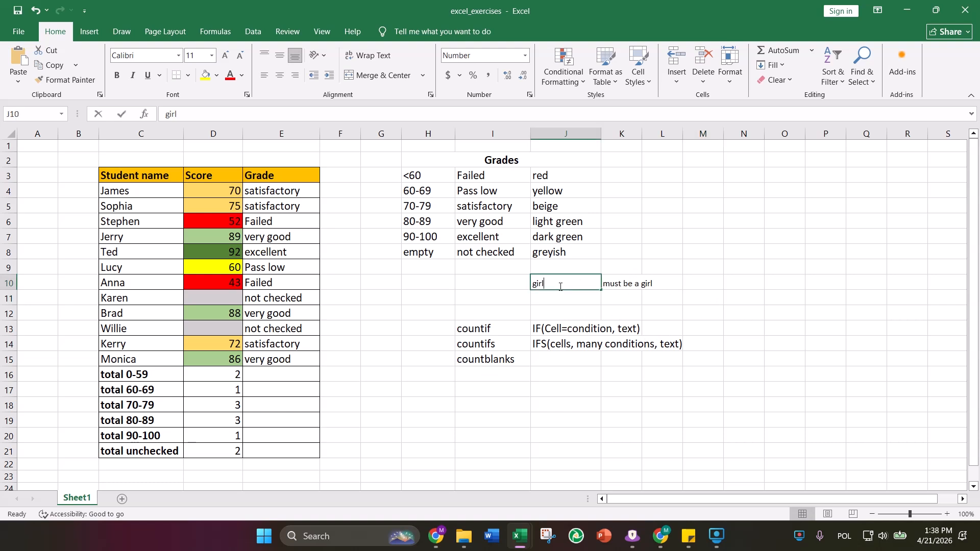
key("BackSpace")
key("BackSpace")
key("BackSpace")
key("BackSpace")
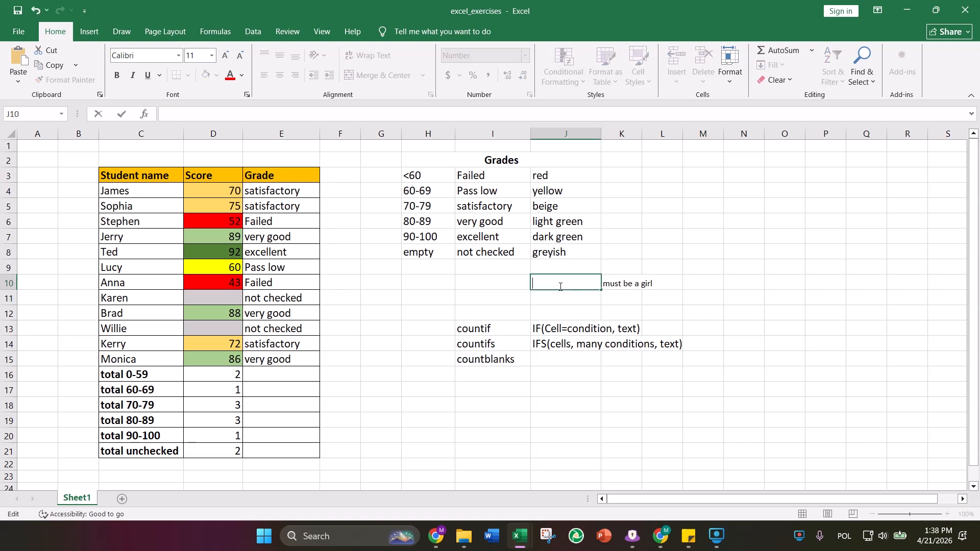
type("boy")
left_click(717, 331)
Examine the IF formula in K10 and the IFS formula in E4 alongside the grades and totals they relate to.
left_click(619, 283)
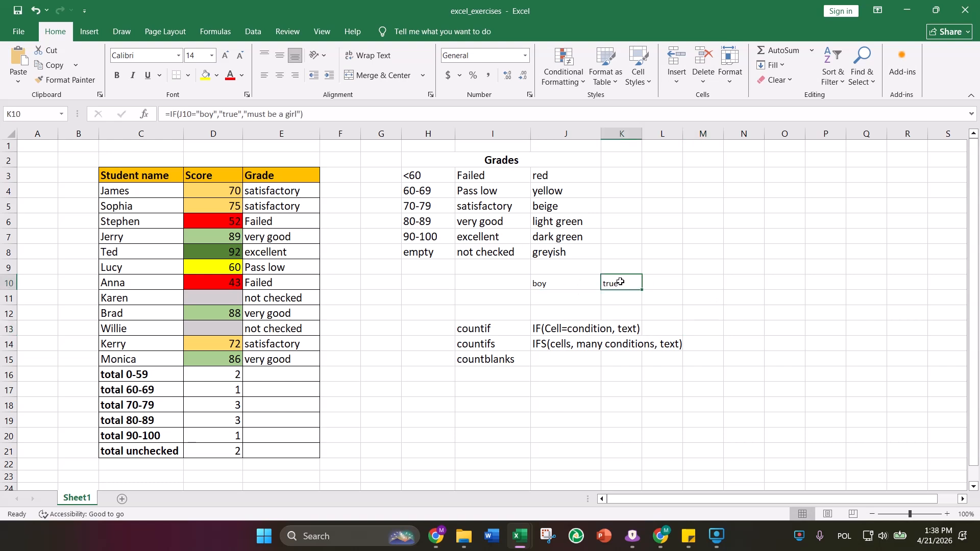
double_click(625, 283)
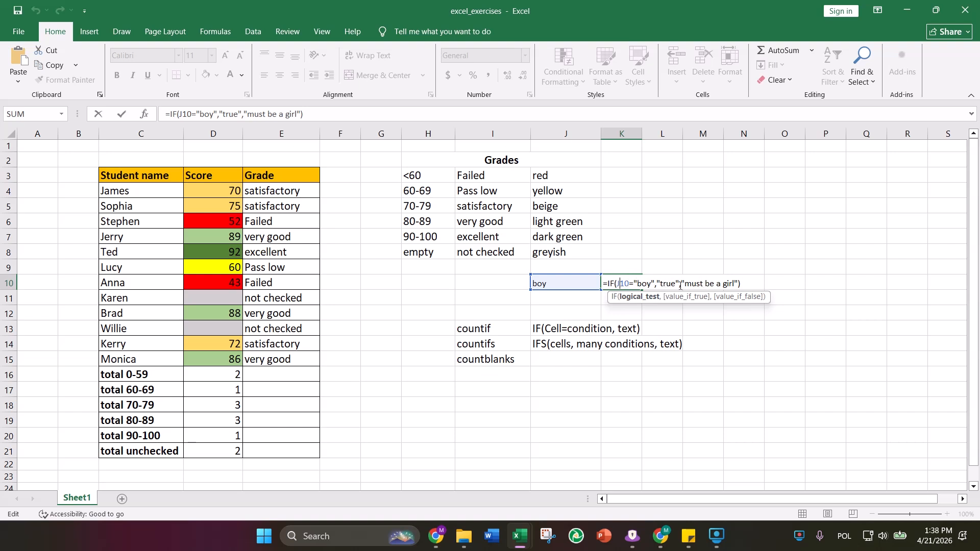
left_click(740, 372)
left_click(546, 329)
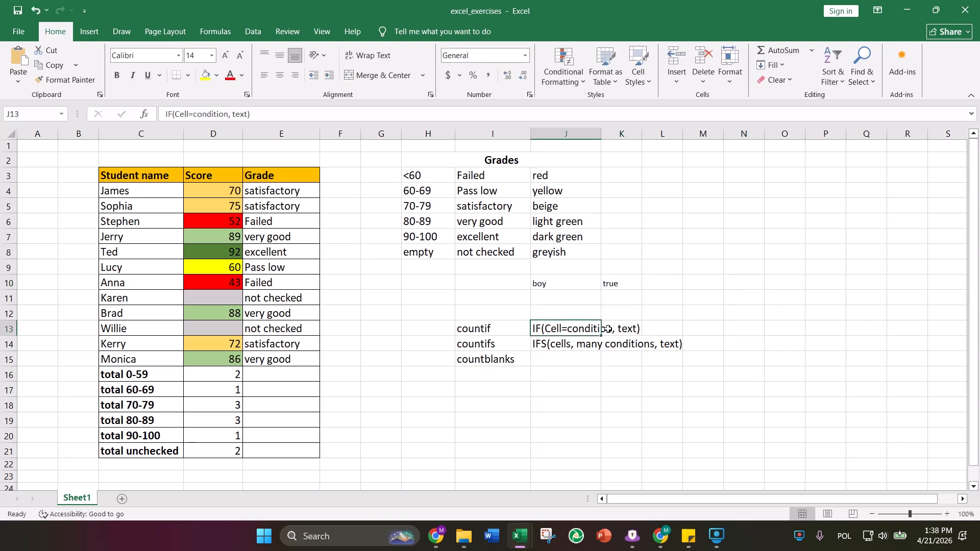
left_click_drag(552, 290, 609, 289)
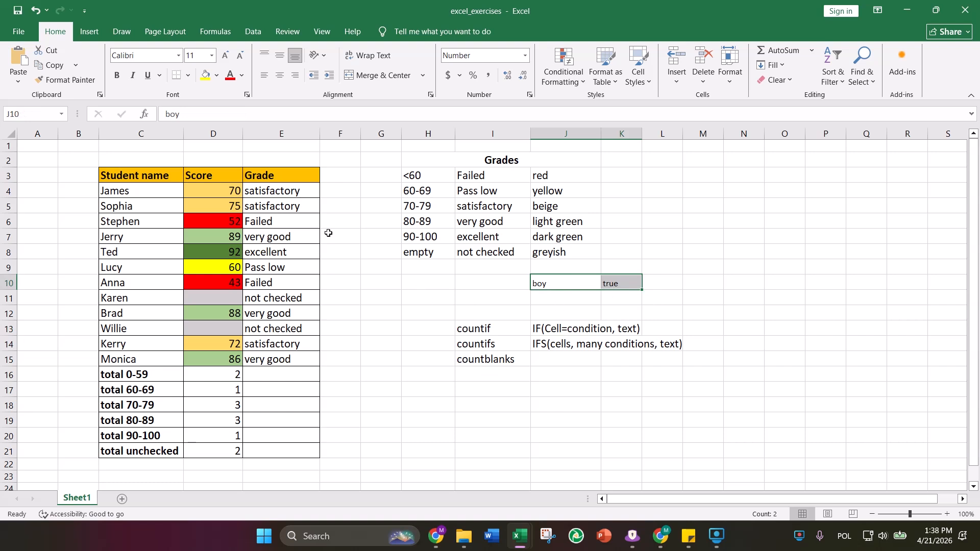
left_click_drag(295, 192, 290, 360)
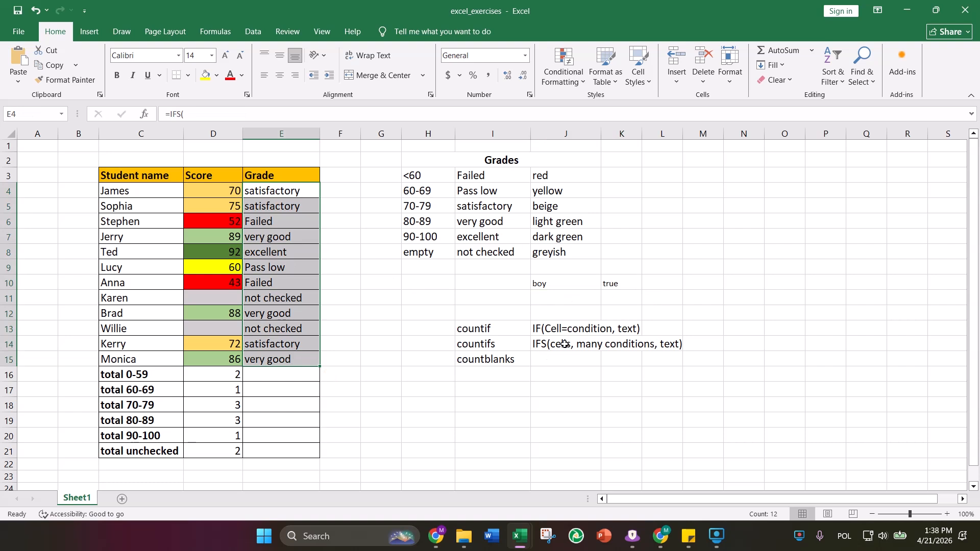
double_click(277, 194)
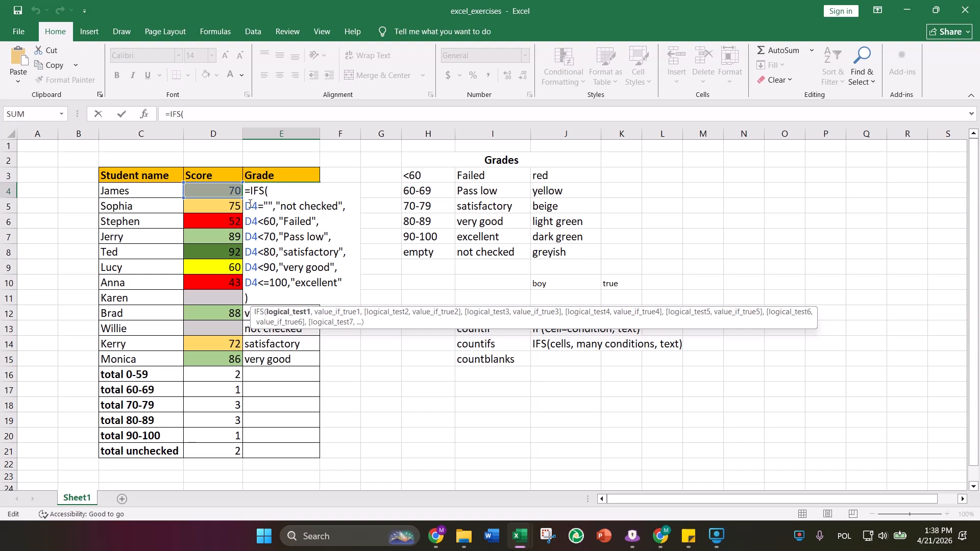
left_click_drag(250, 204, 289, 278)
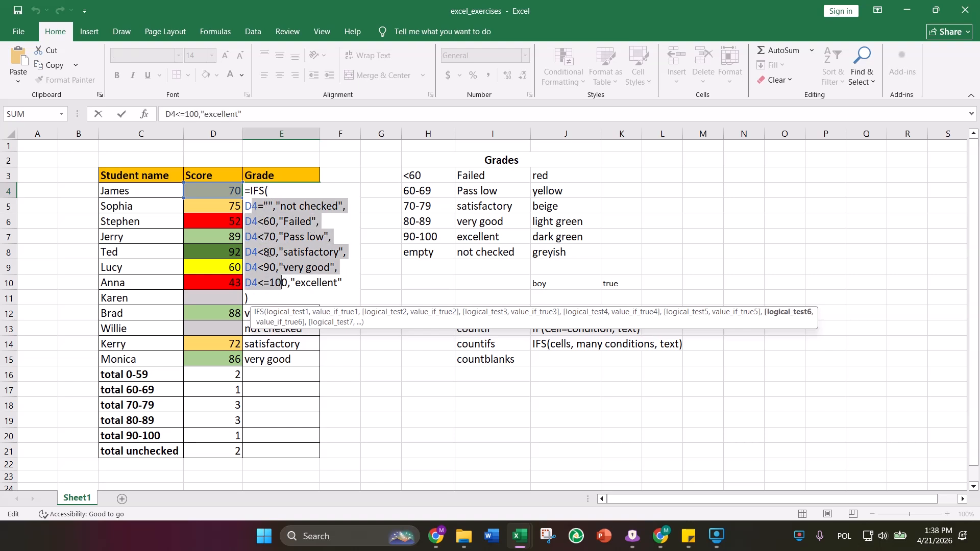
left_click(383, 403)
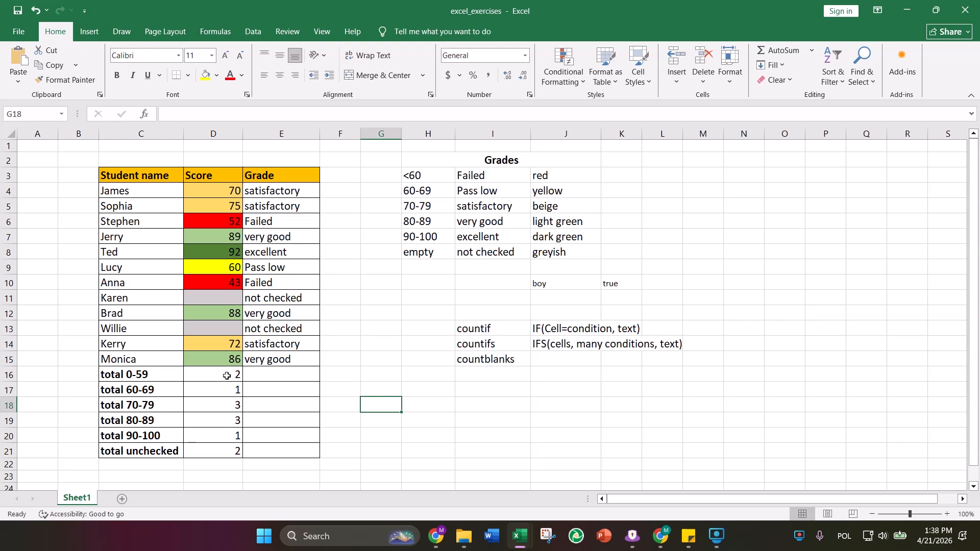
left_click_drag(227, 376, 229, 451)
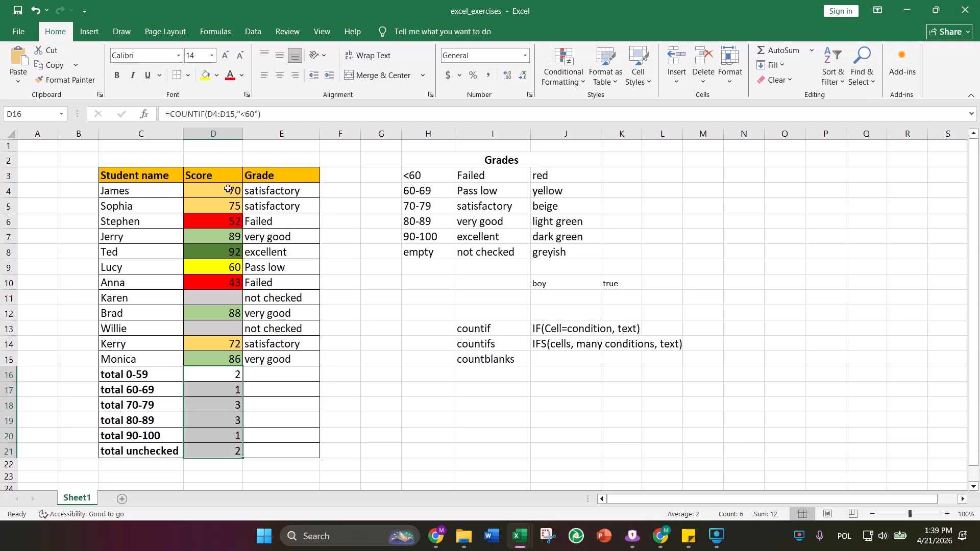
Switch to the Class_5_Writing workbook and look over the Test % column down to the "below 60" row.
mouse_move(519, 536)
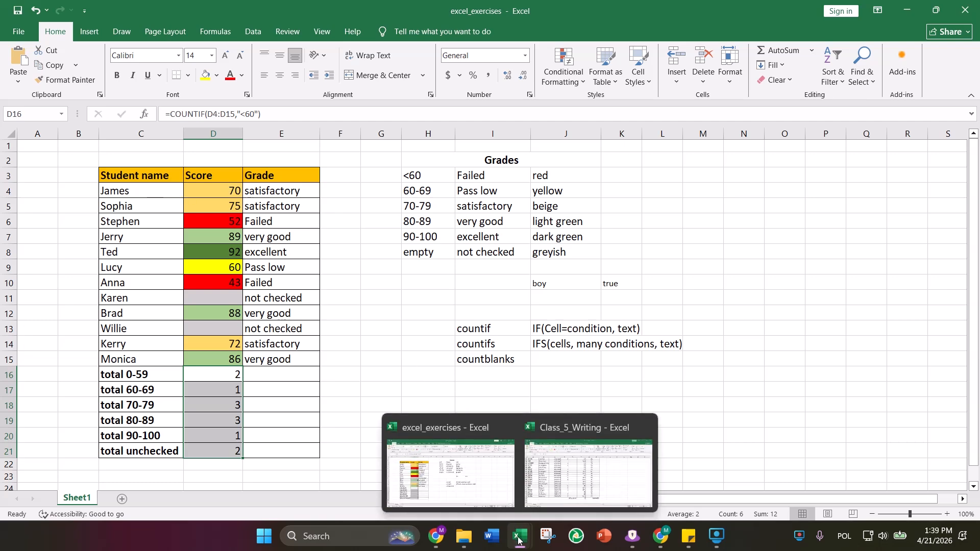
left_click(547, 484)
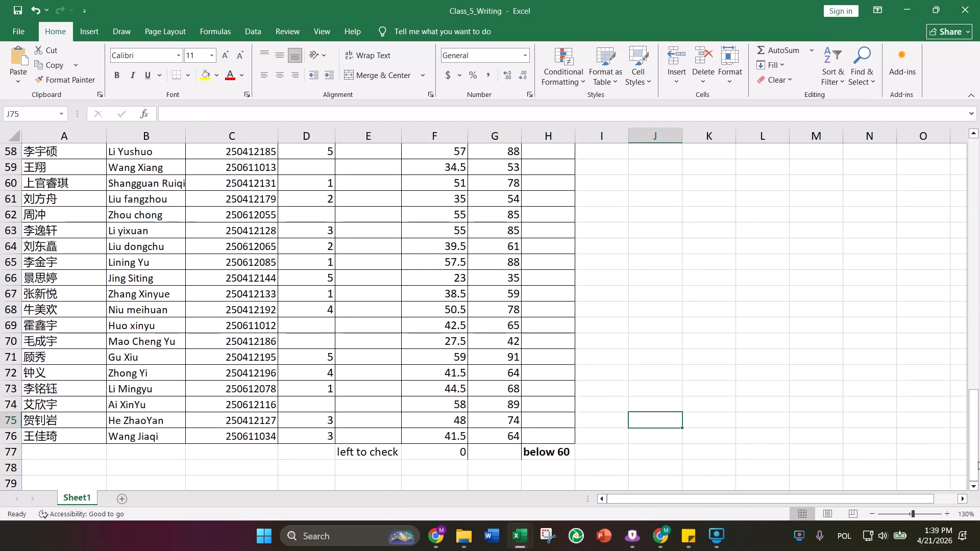
left_click_drag(975, 439, 583, 187)
left_click_drag(483, 166, 498, 468)
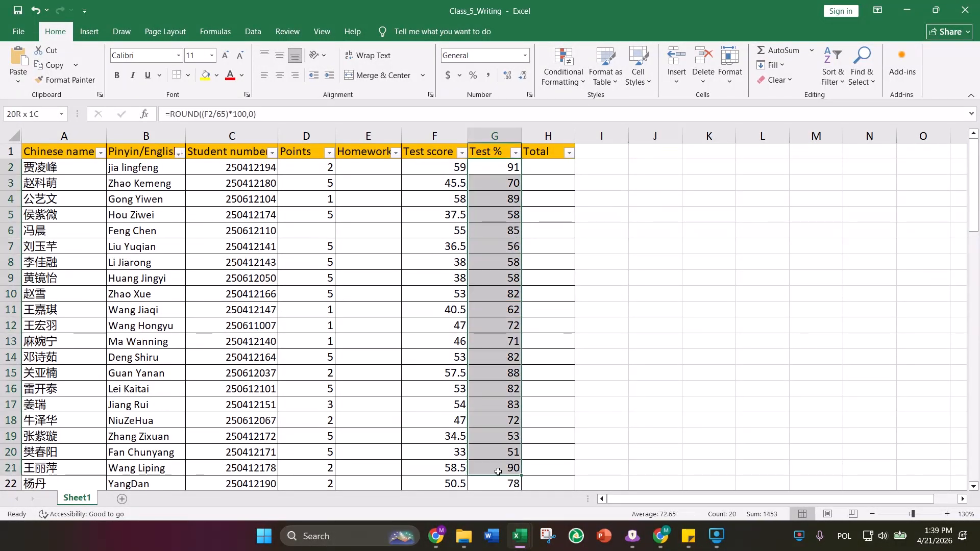
left_click_drag(976, 224, 978, 475)
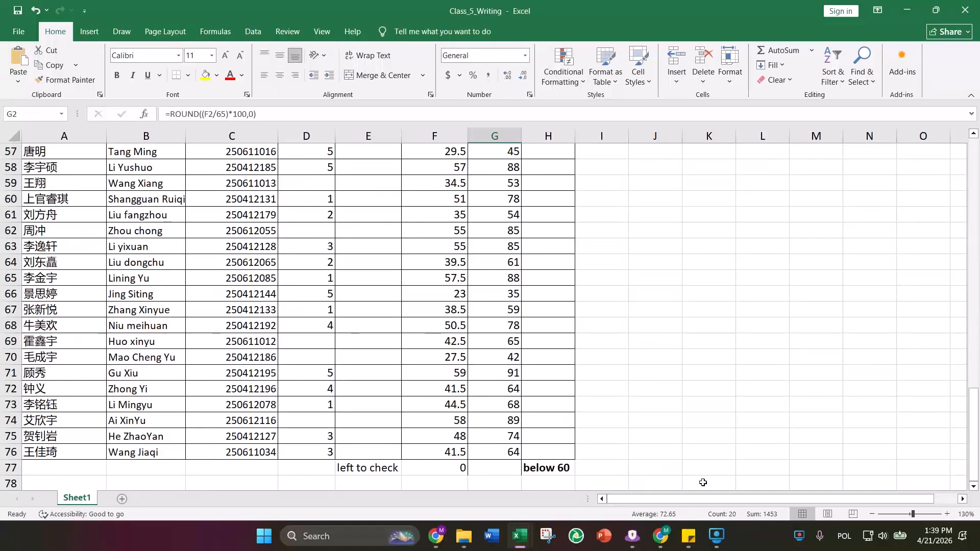
left_click(504, 468)
left_click(546, 467)
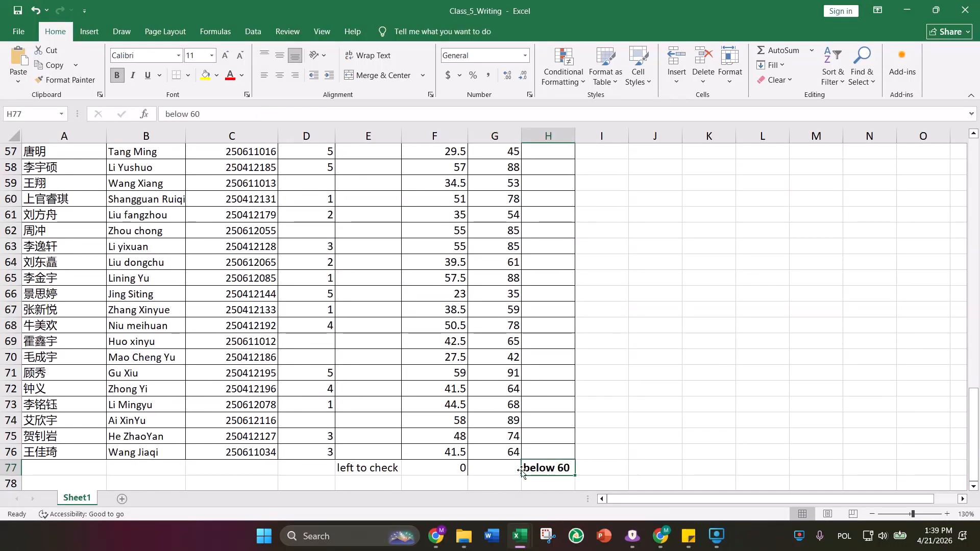
Begin a COUNTIF formula in G77, beside "below 60", with the range G2:G76.
left_click(496, 469)
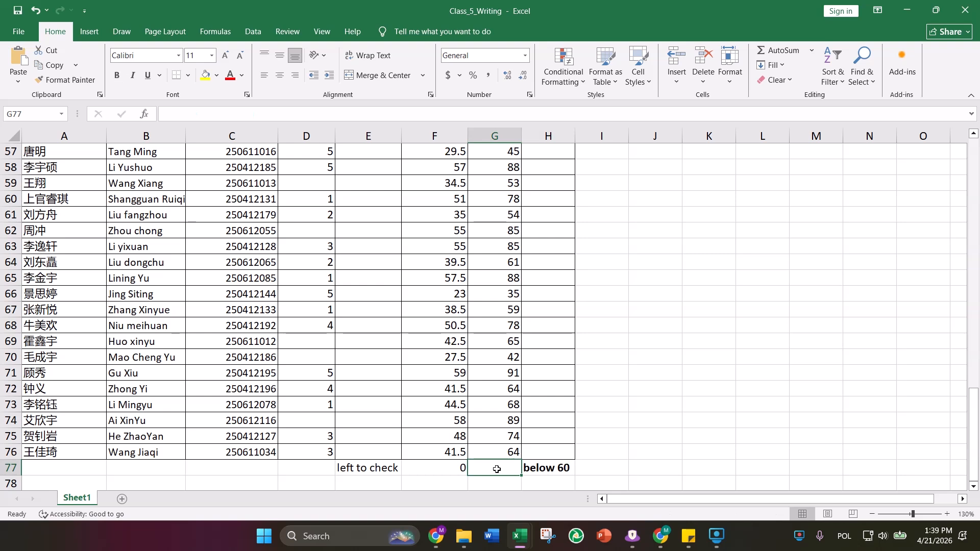
double_click(497, 470)
type("=")
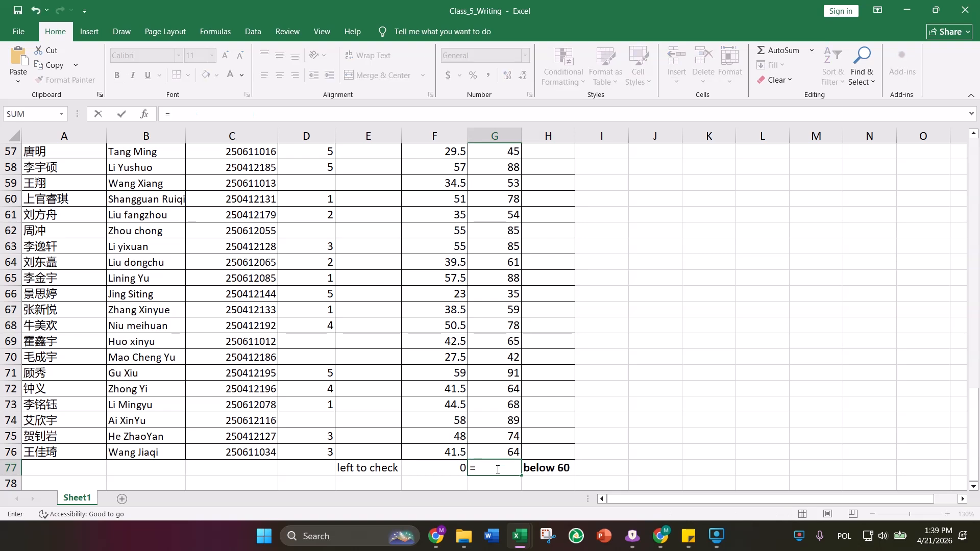
type("countif")
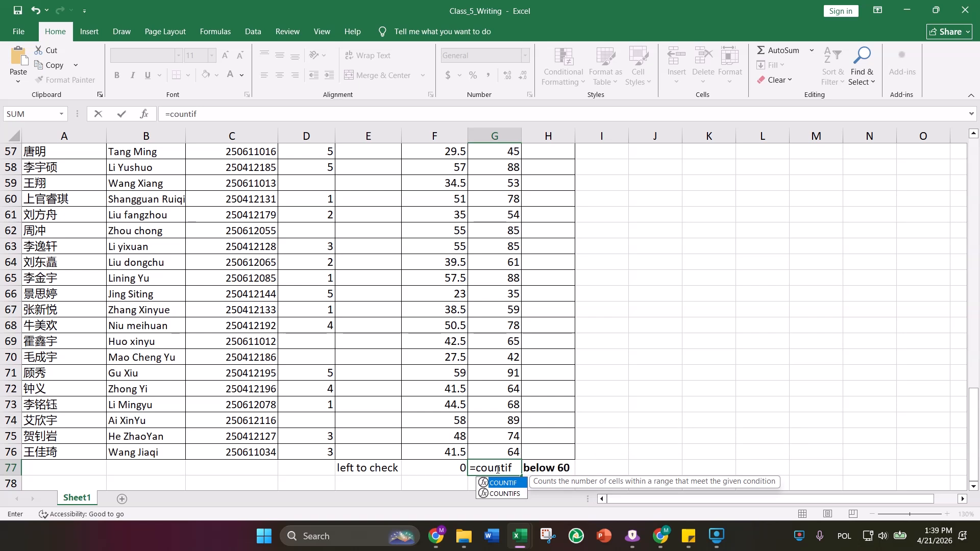
type("(")
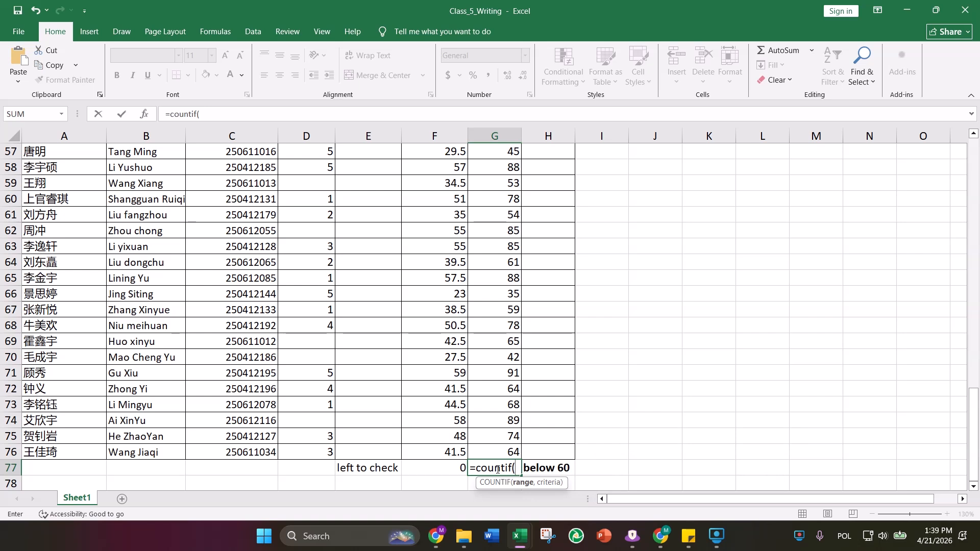
type("G")
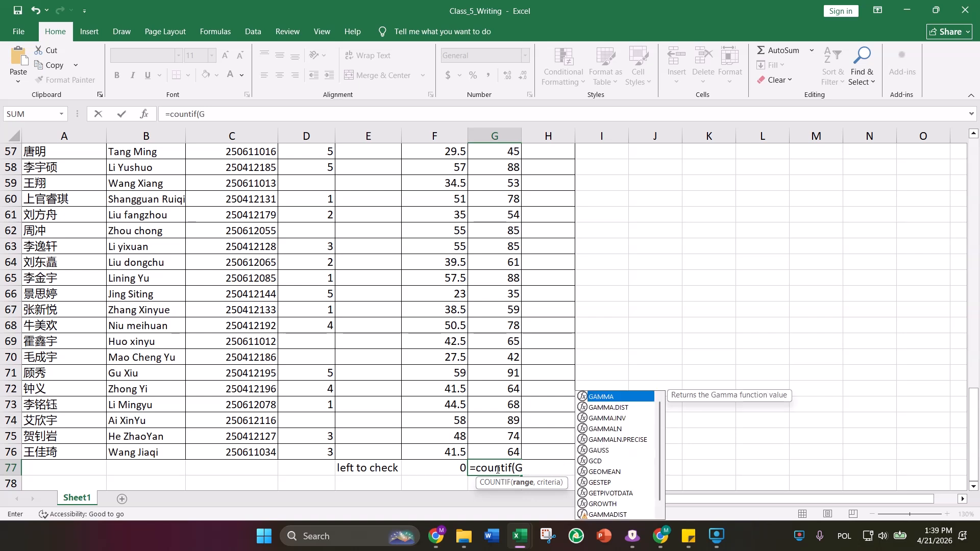
type("2")
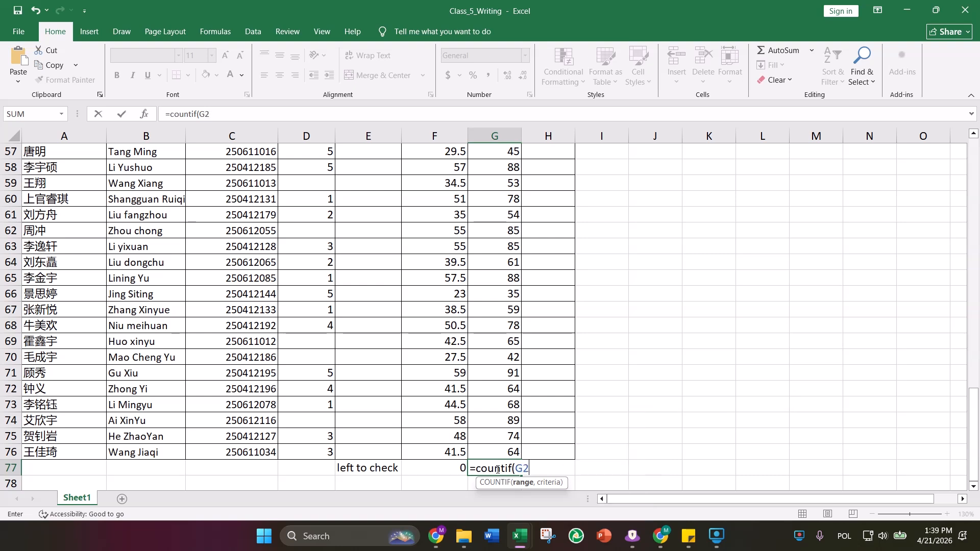
type(":")
type("G")
type("7")
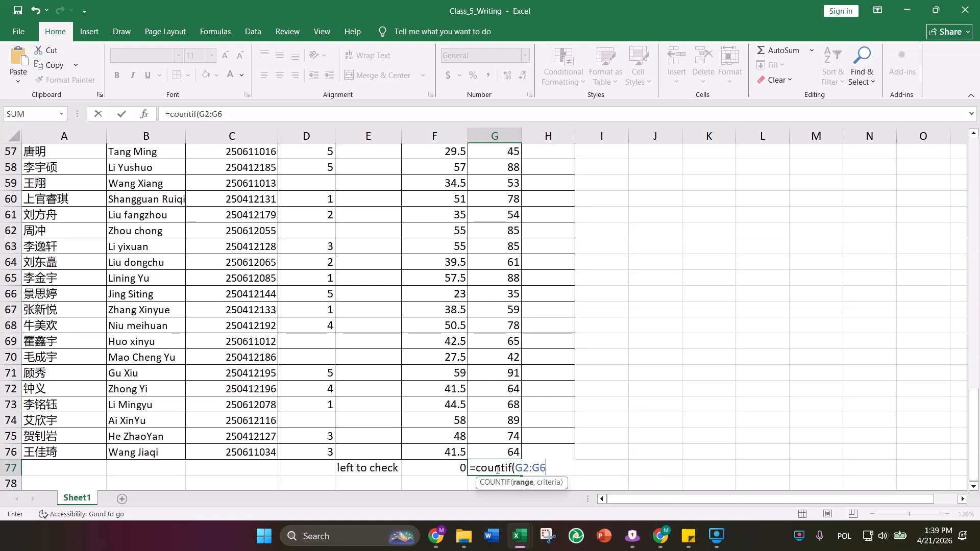
key("BackSpace")
type("76")
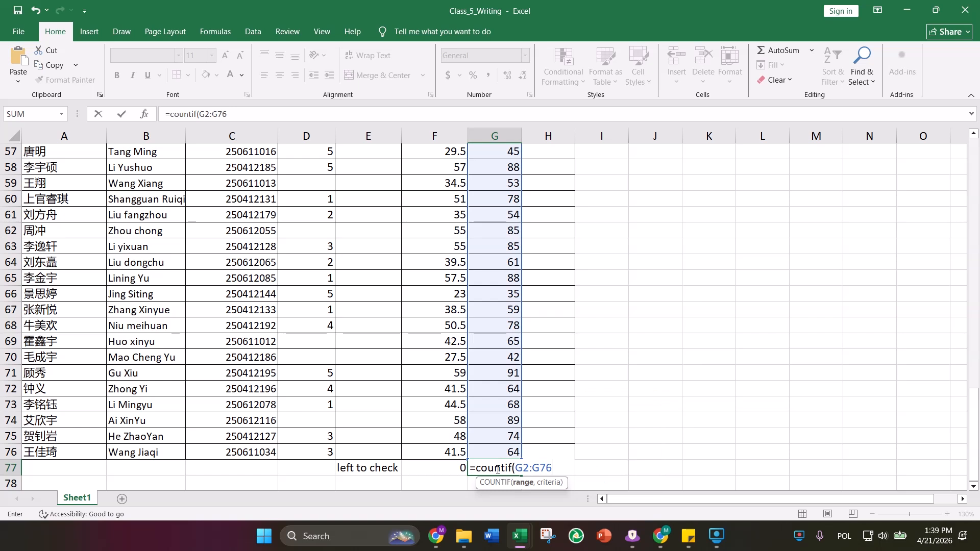
Complete the COUNTIF formula in G77 with the criterion "<60".
type(",\"<60")
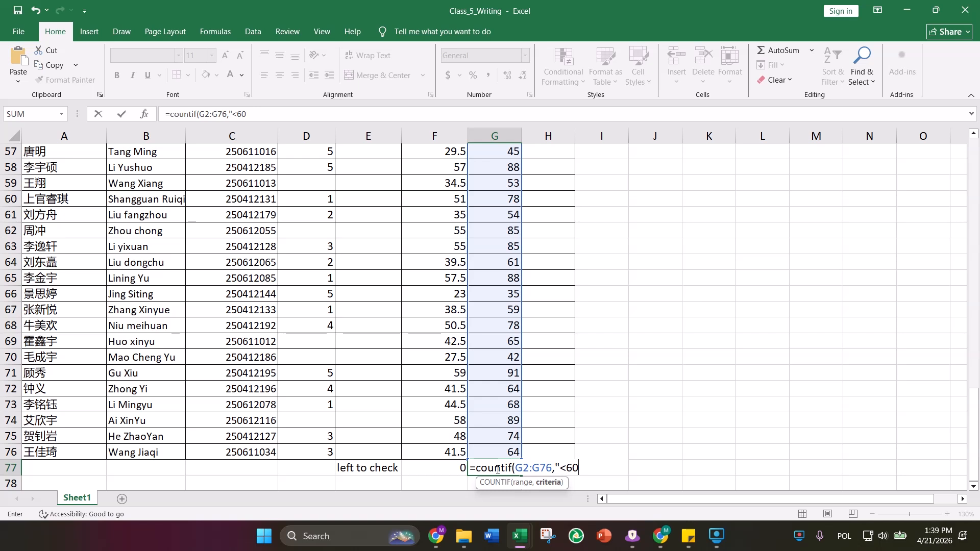
type("\")")
key("Return")
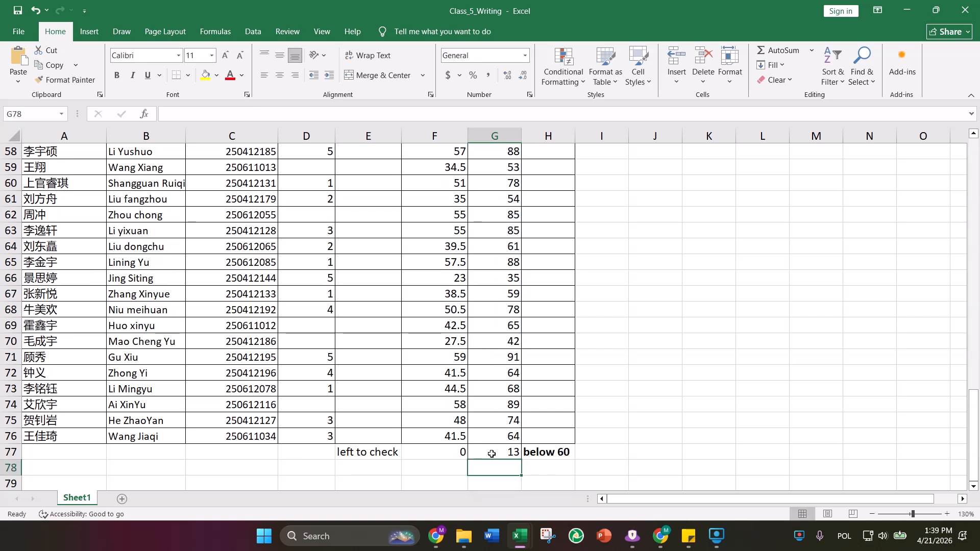
Review the COUNTIF formula in G77 against the Test % column and return to the excel_exercises workbook.
left_click(492, 453)
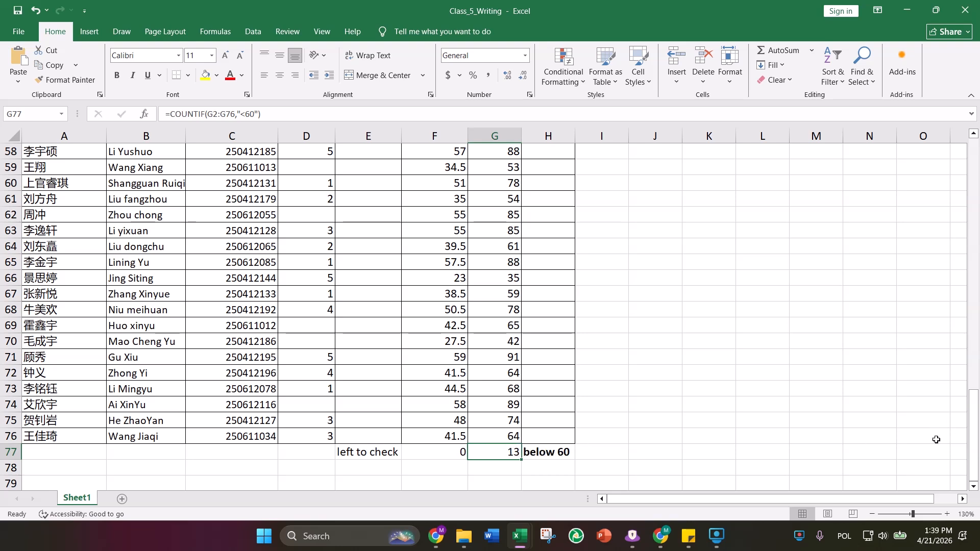
left_click_drag(973, 438, 977, 179)
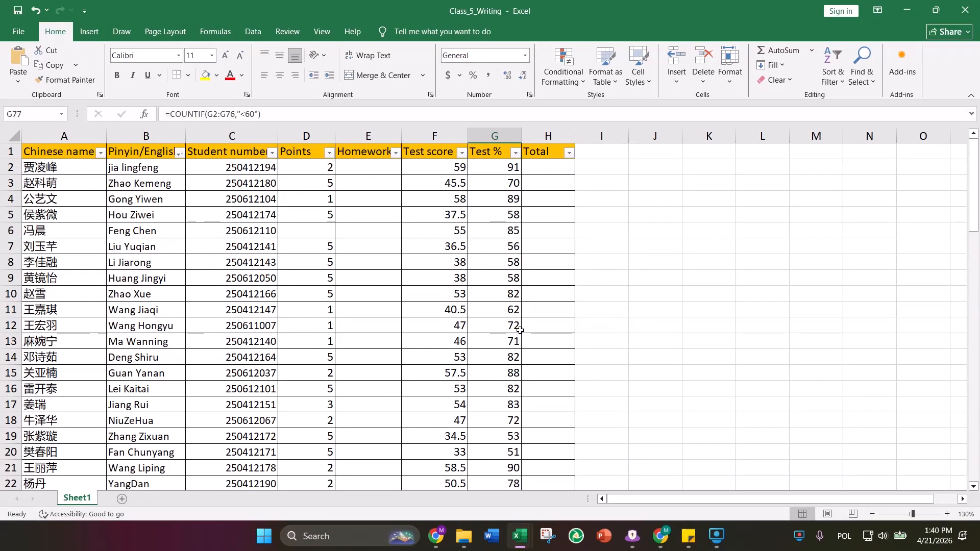
left_click_drag(976, 173, 972, 429)
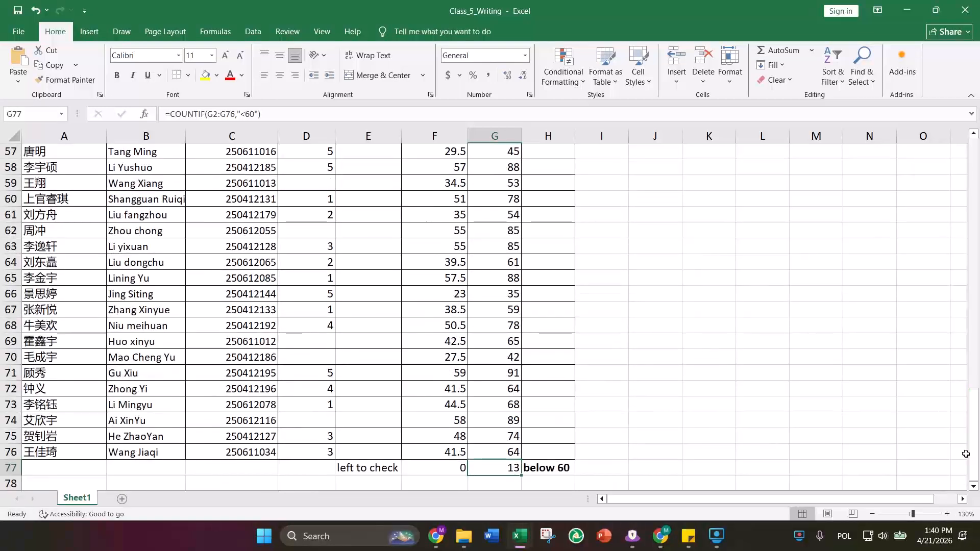
mouse_move(522, 536)
left_click(449, 485)
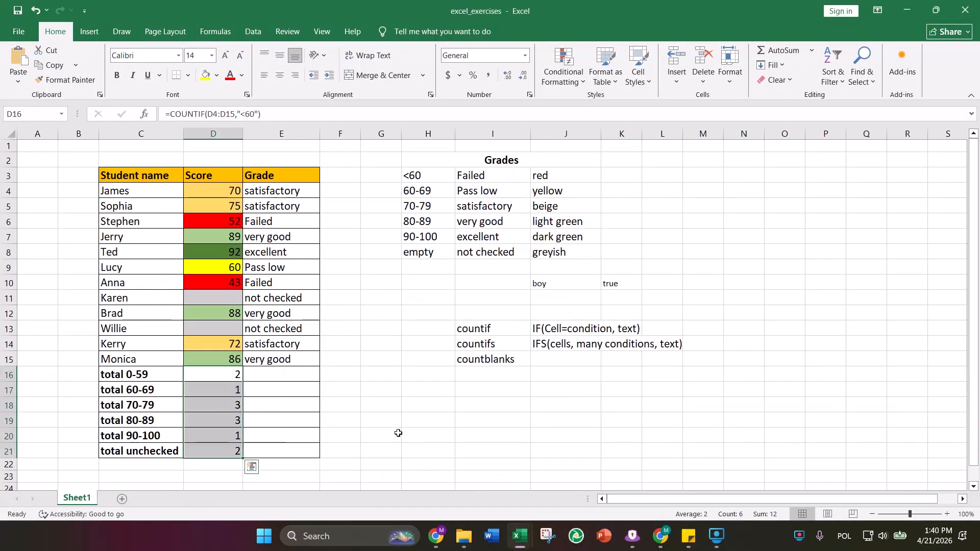
left_click(395, 415)
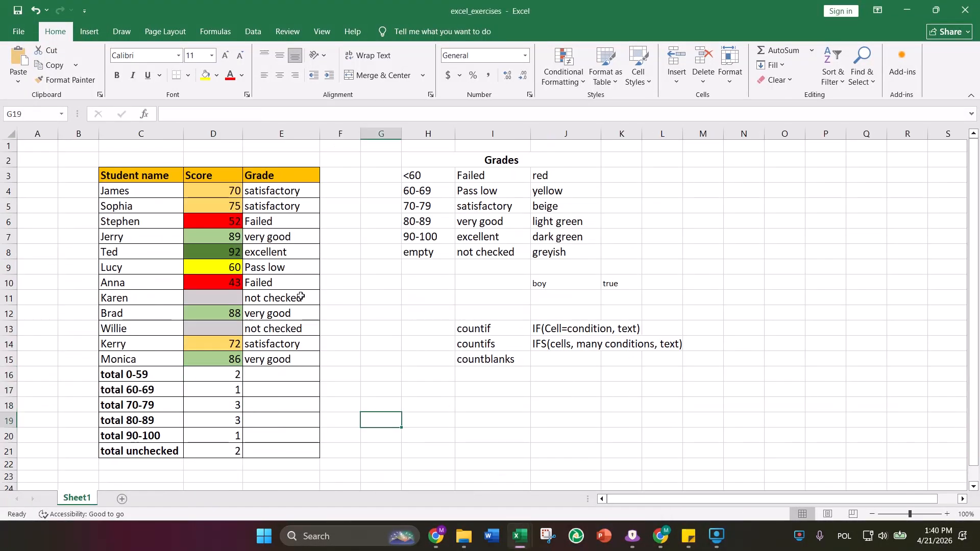